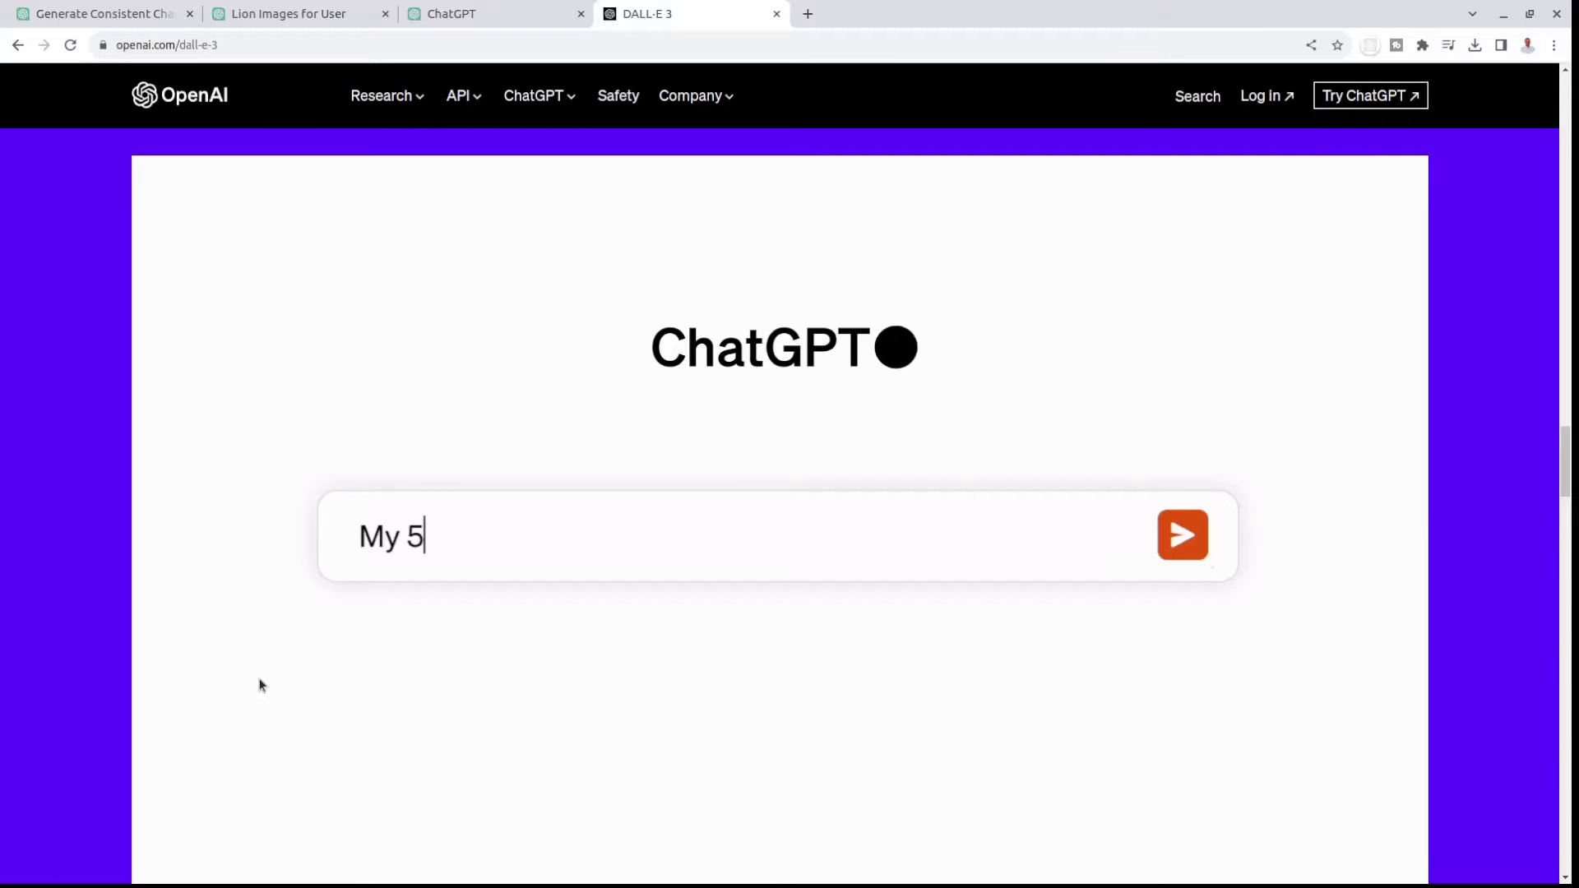
- Play the DALL·E 3 demo video where Larry's bedtime story gets written
mouse_move(911, 724)
left_click(513, 640)
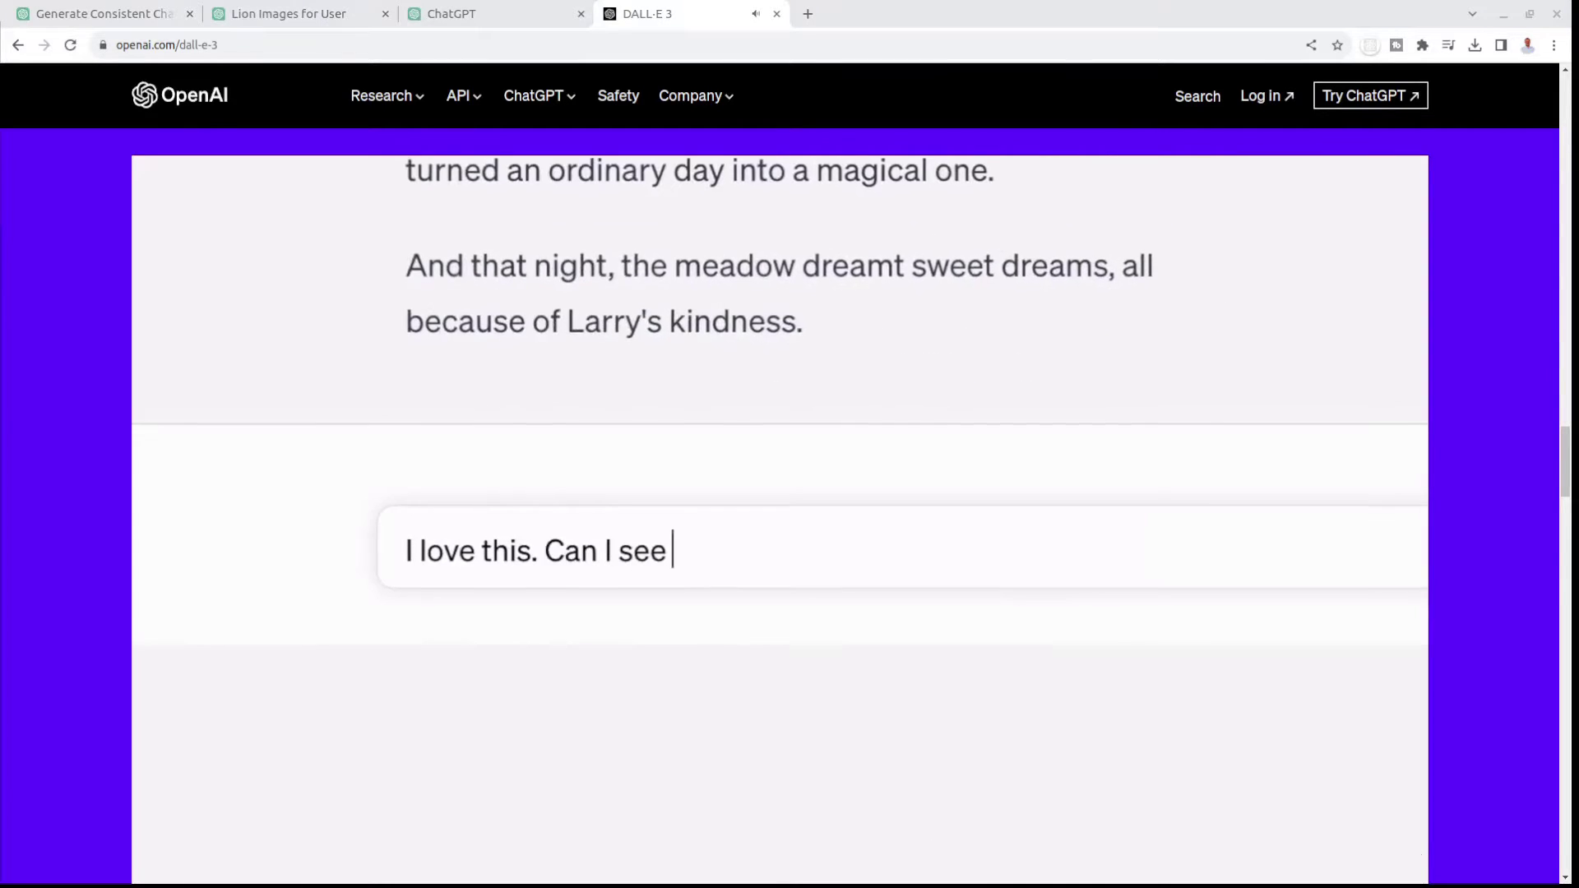
- Switch to the fresh ChatGPT chat and check that GPT-4 with DALL·E 3 is selected
left_click(441, 15)
mouse_move(974, 105)
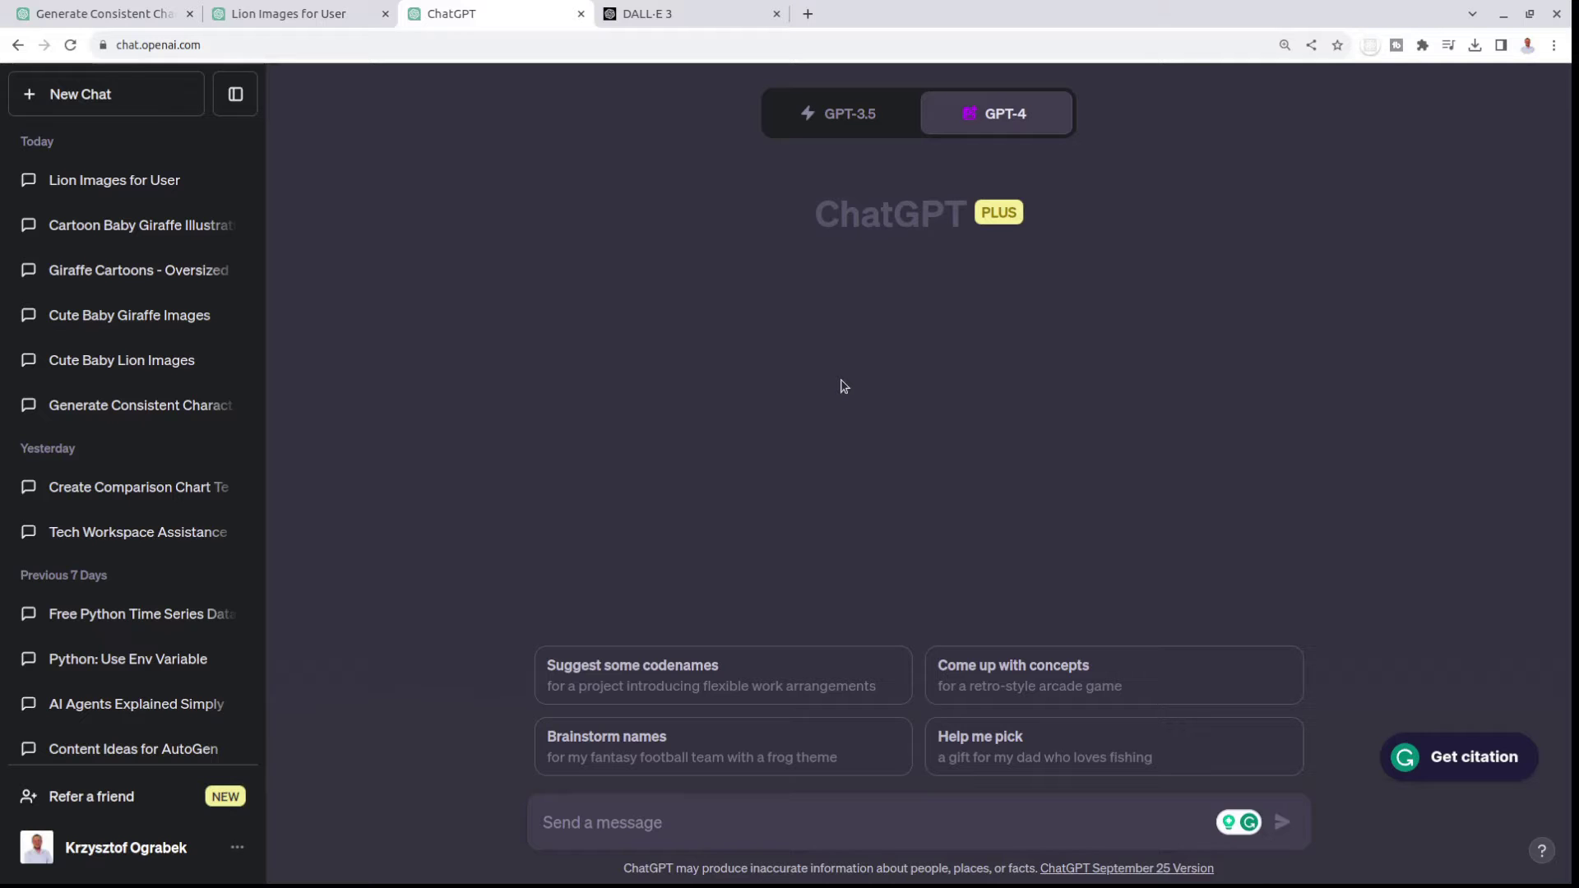
- Open 'Lion Images for User' and compare the seed-42 photo and cartoon lion grids
left_click(320, 14)
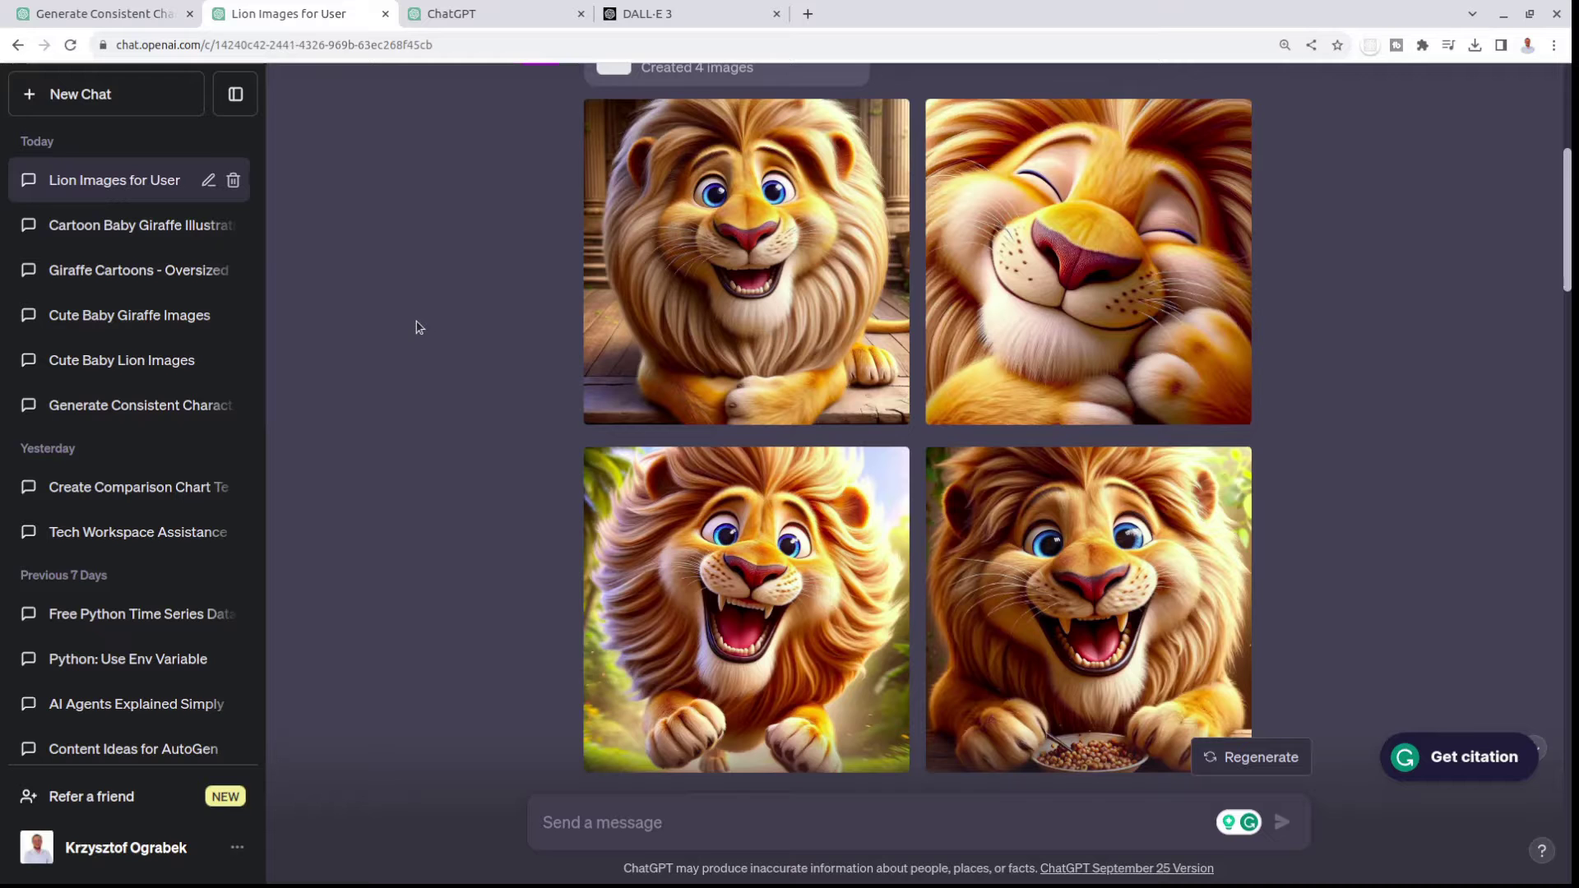
scroll(439, 447, "up", 1)
scroll(439, 446, "down", 10)
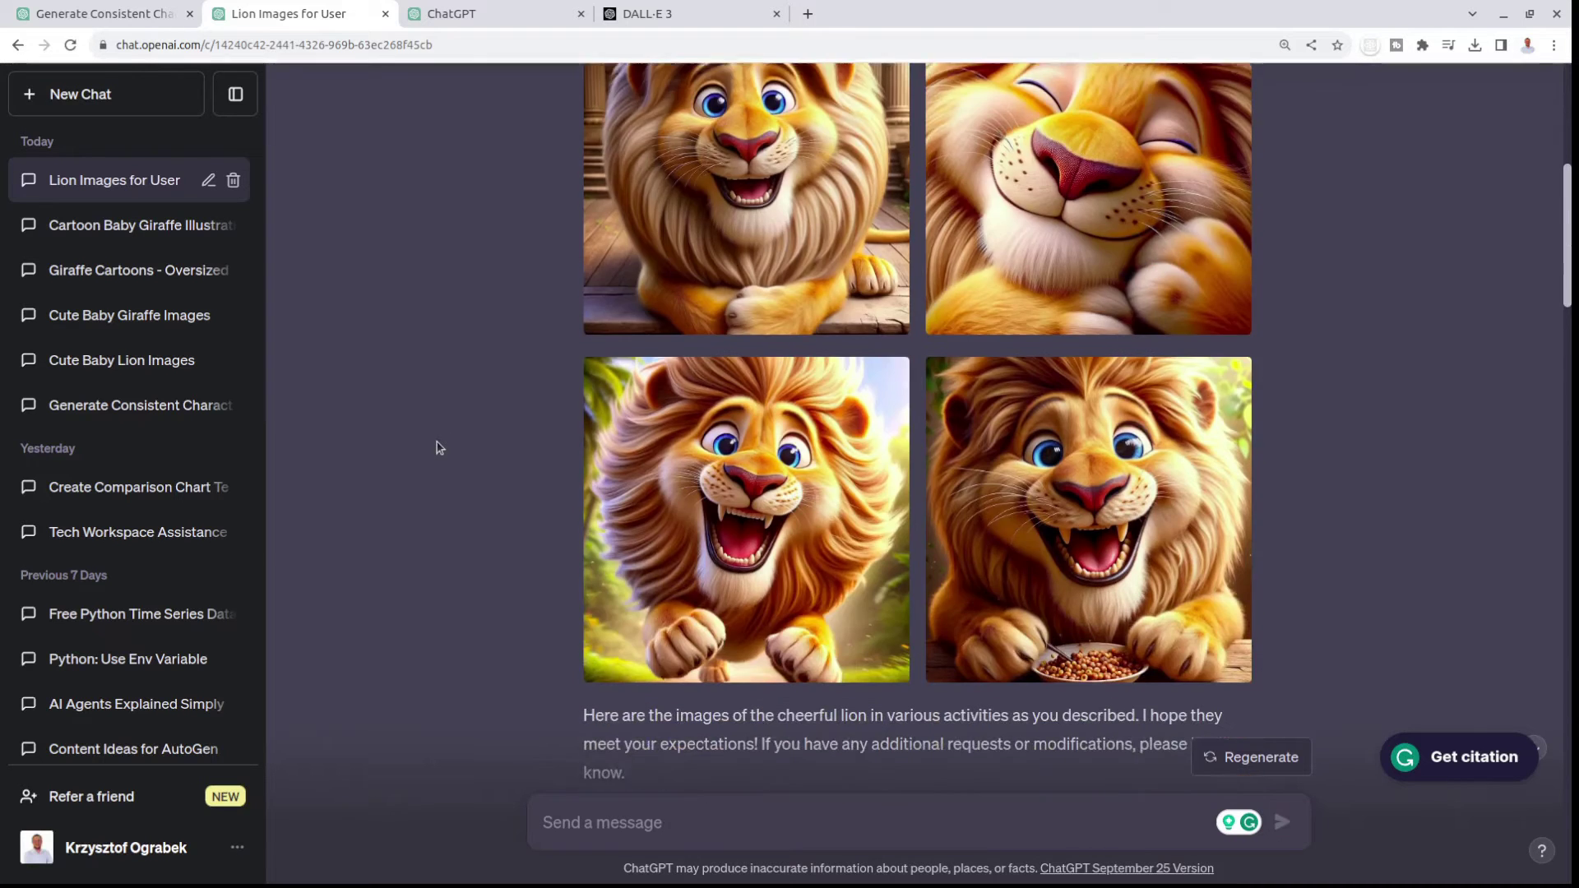
scroll(439, 448, "down", 5)
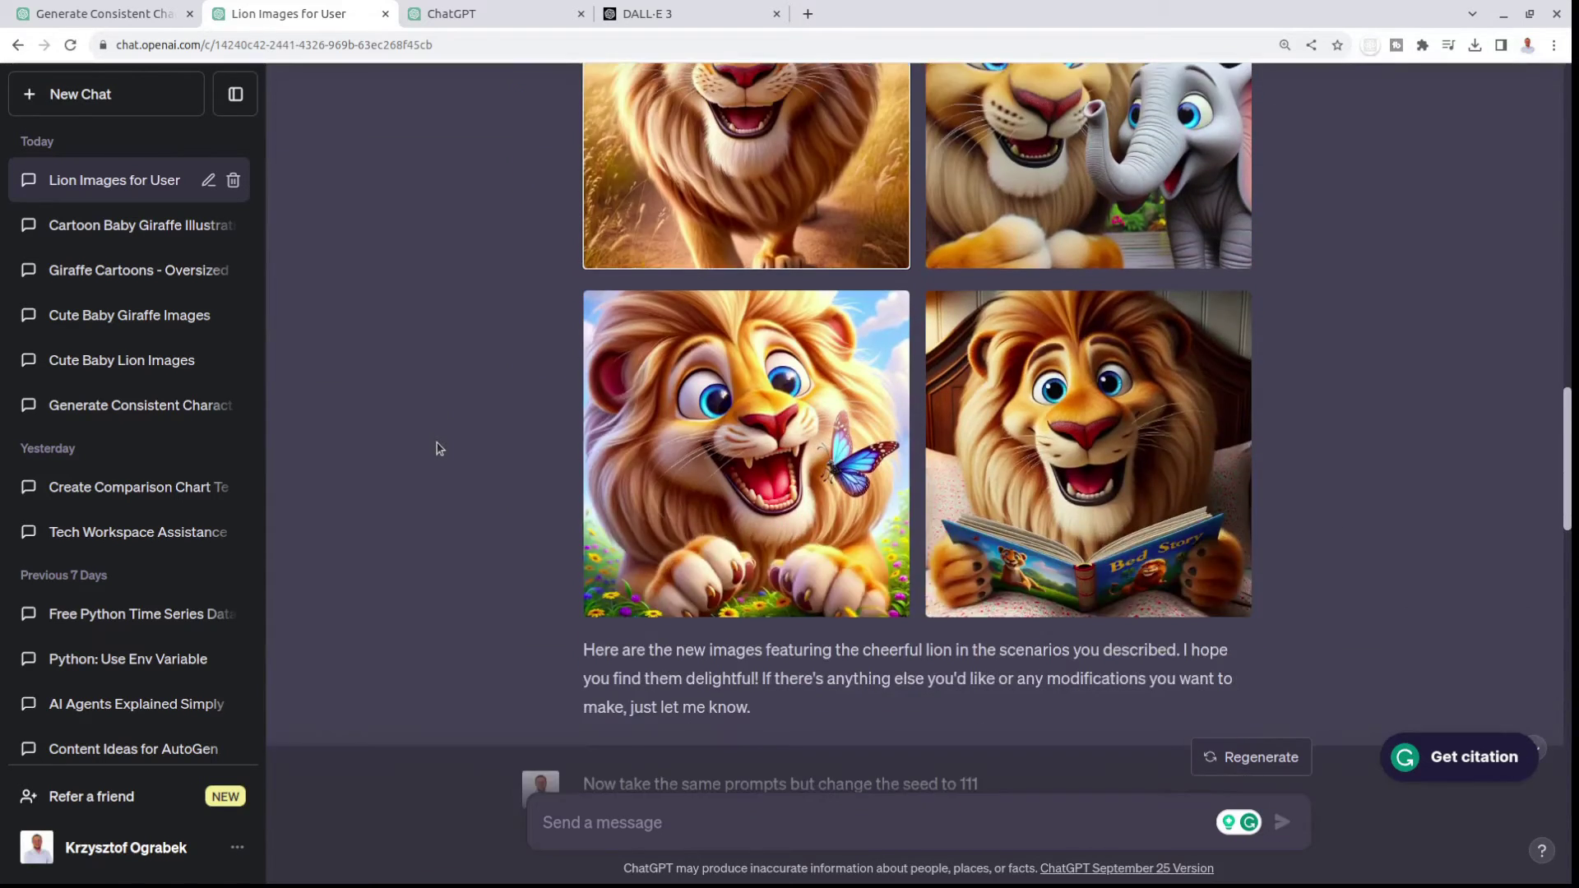
scroll(439, 448, "up", 10)
scroll(439, 448, "up", 5)
scroll(438, 449, "down", 12)
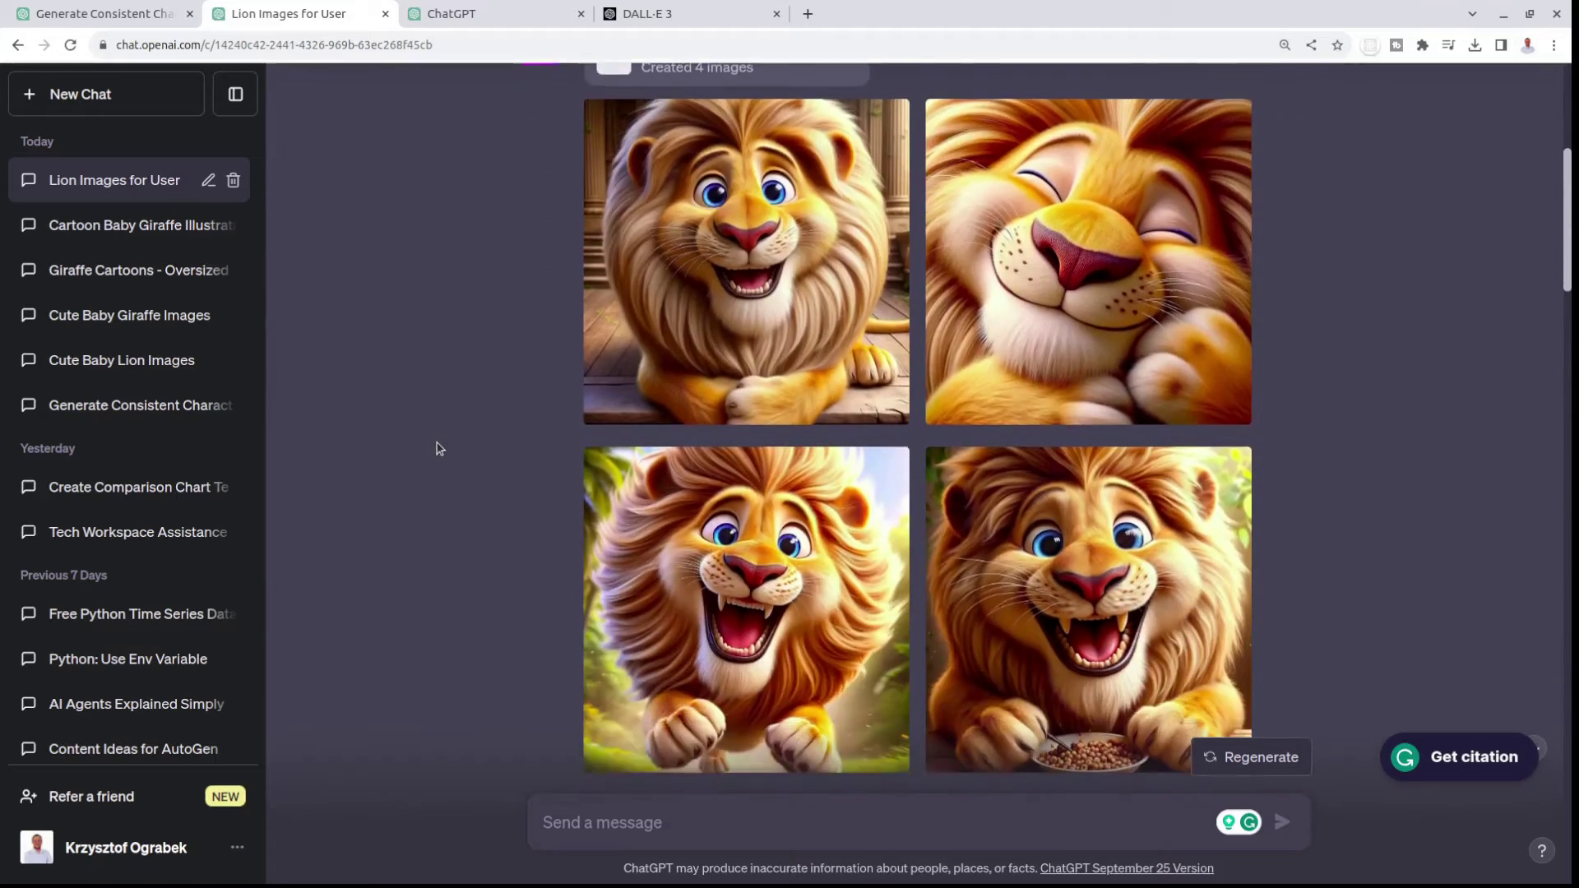
scroll(438, 448, "down", 15)
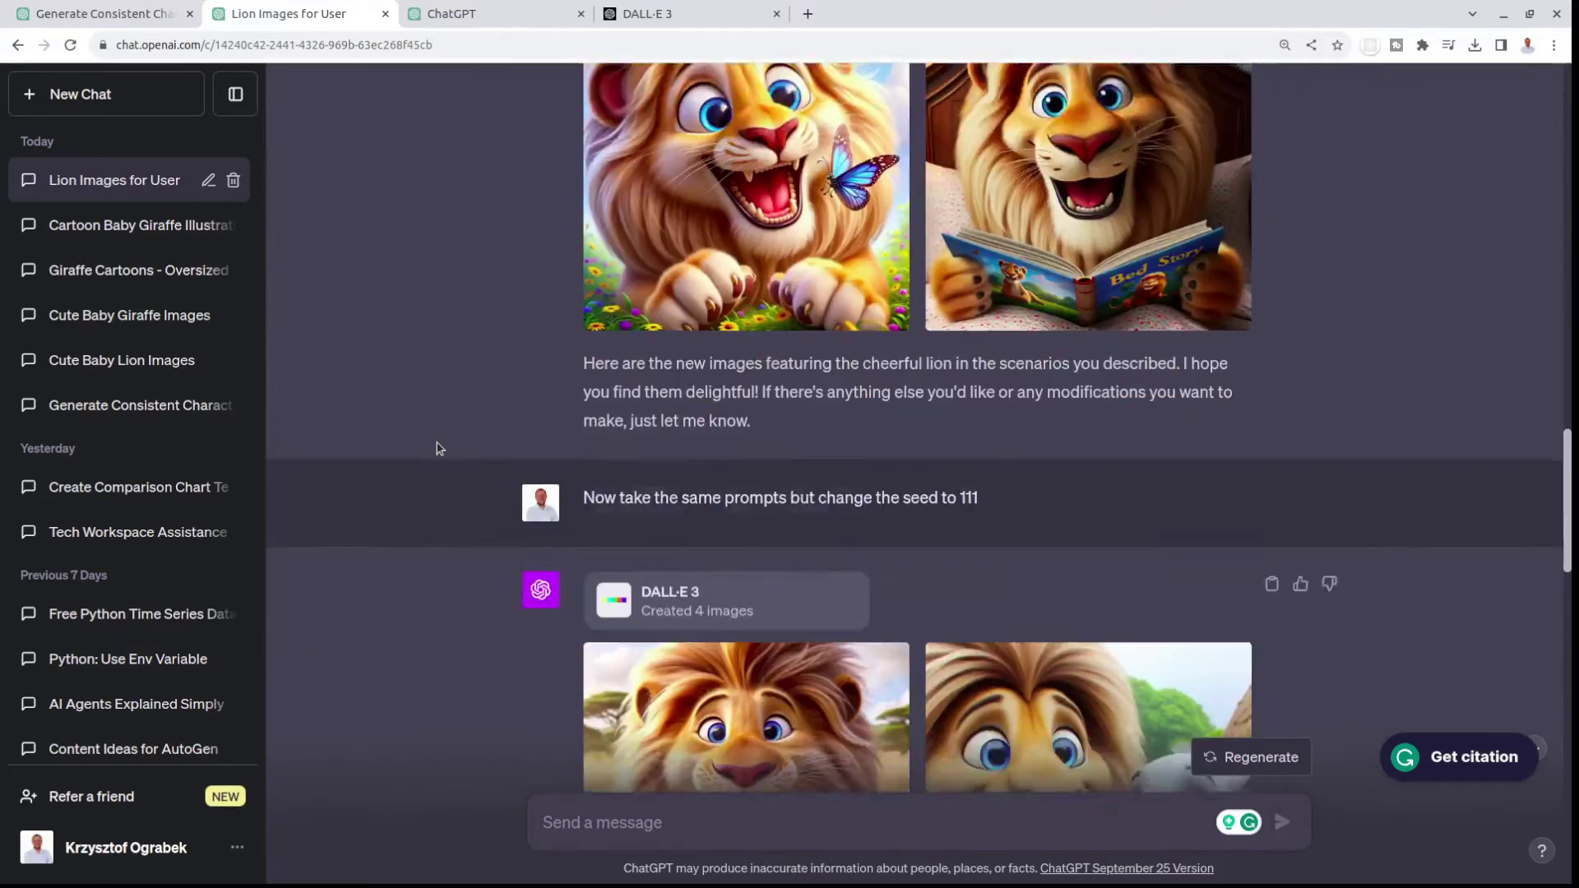
scroll(438, 448, "down", 12)
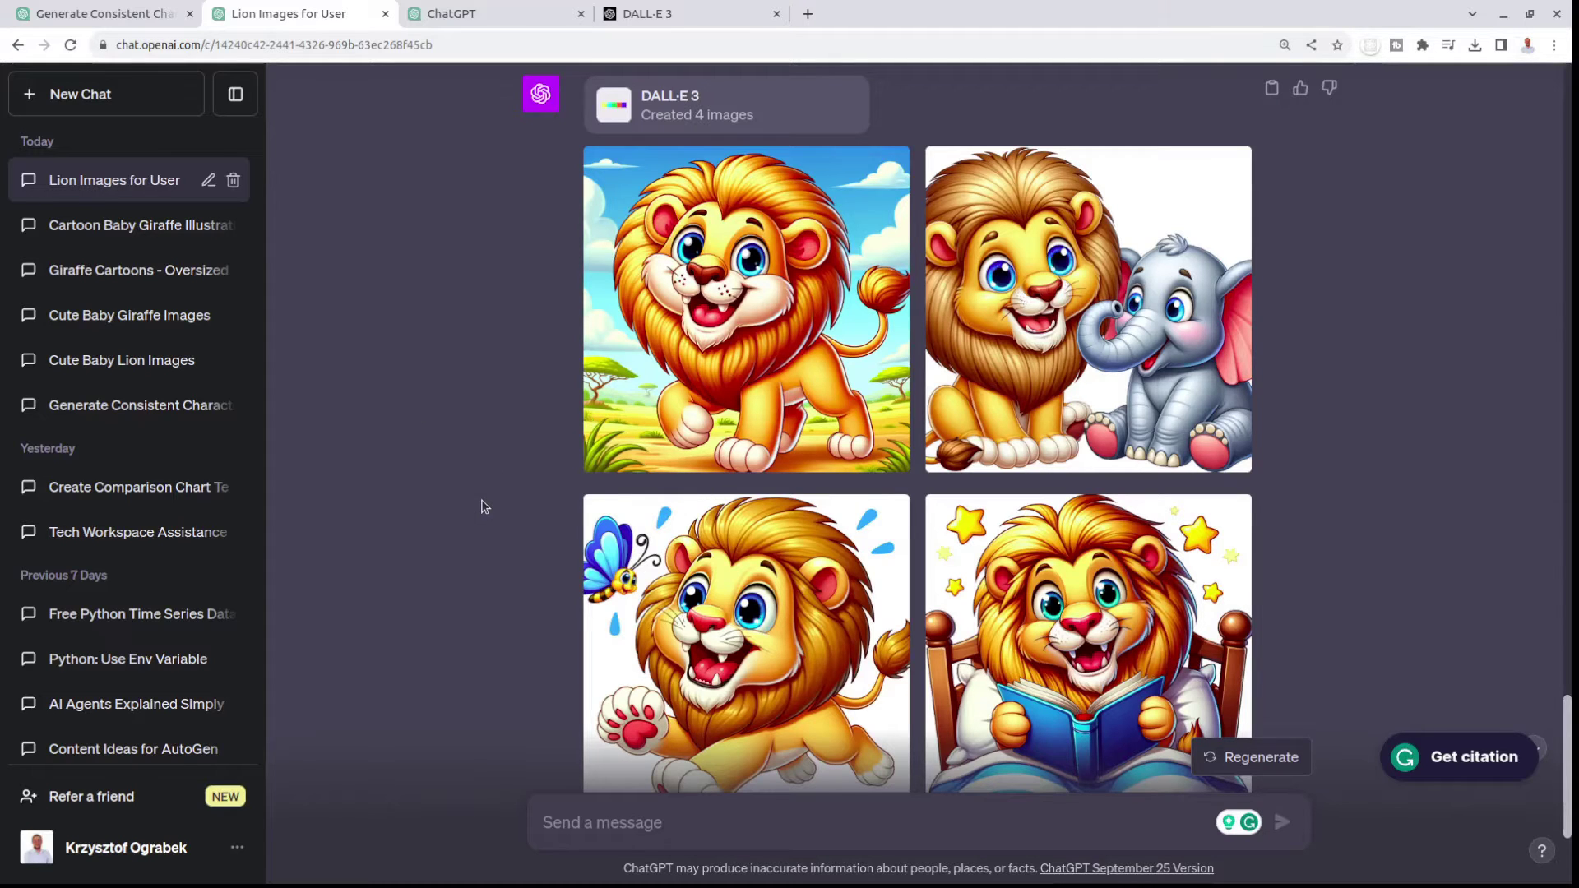
scroll(465, 529, "down", 10)
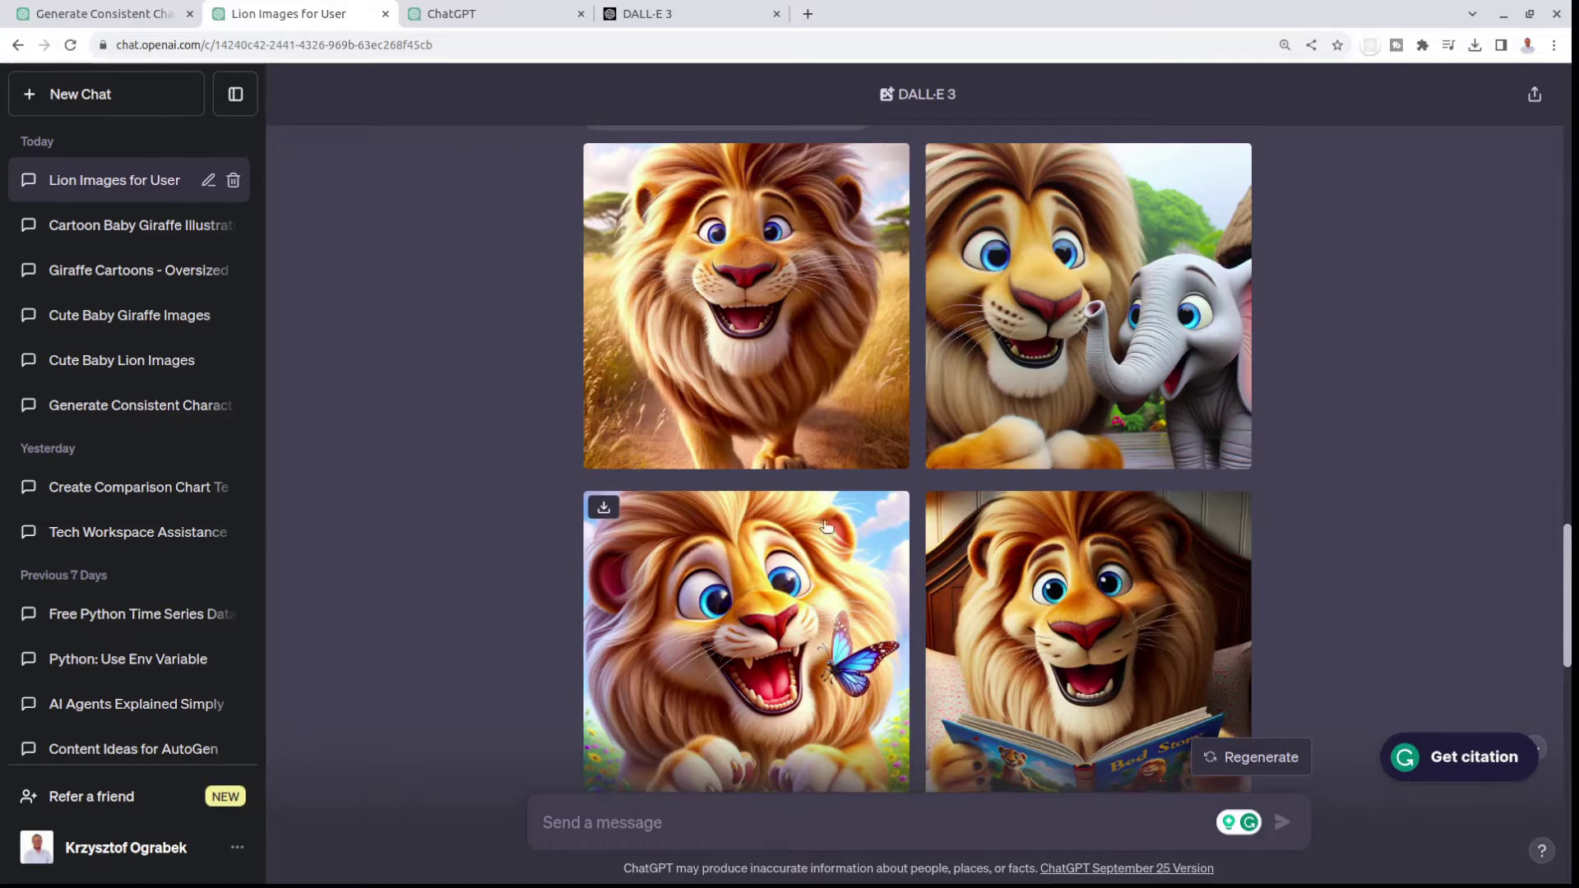
scroll(826, 526, "down", 5)
scroll(816, 536, "up", 4)
scroll(816, 537, "down", 9)
scroll(816, 536, "up", 5)
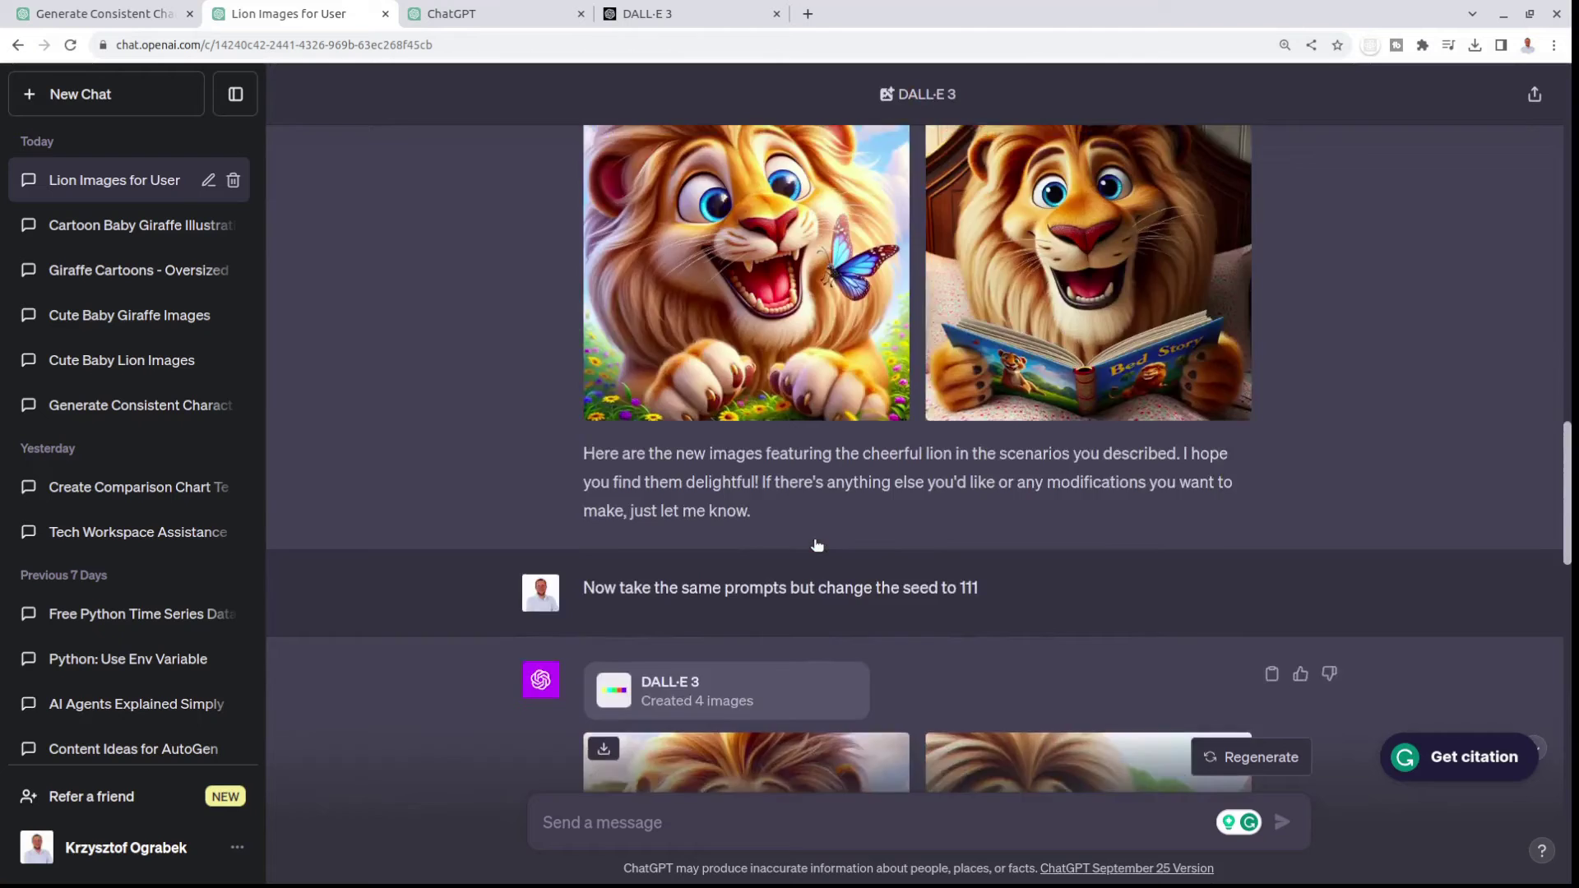
scroll(816, 536, "up", 10)
scroll(823, 559, "down", 5)
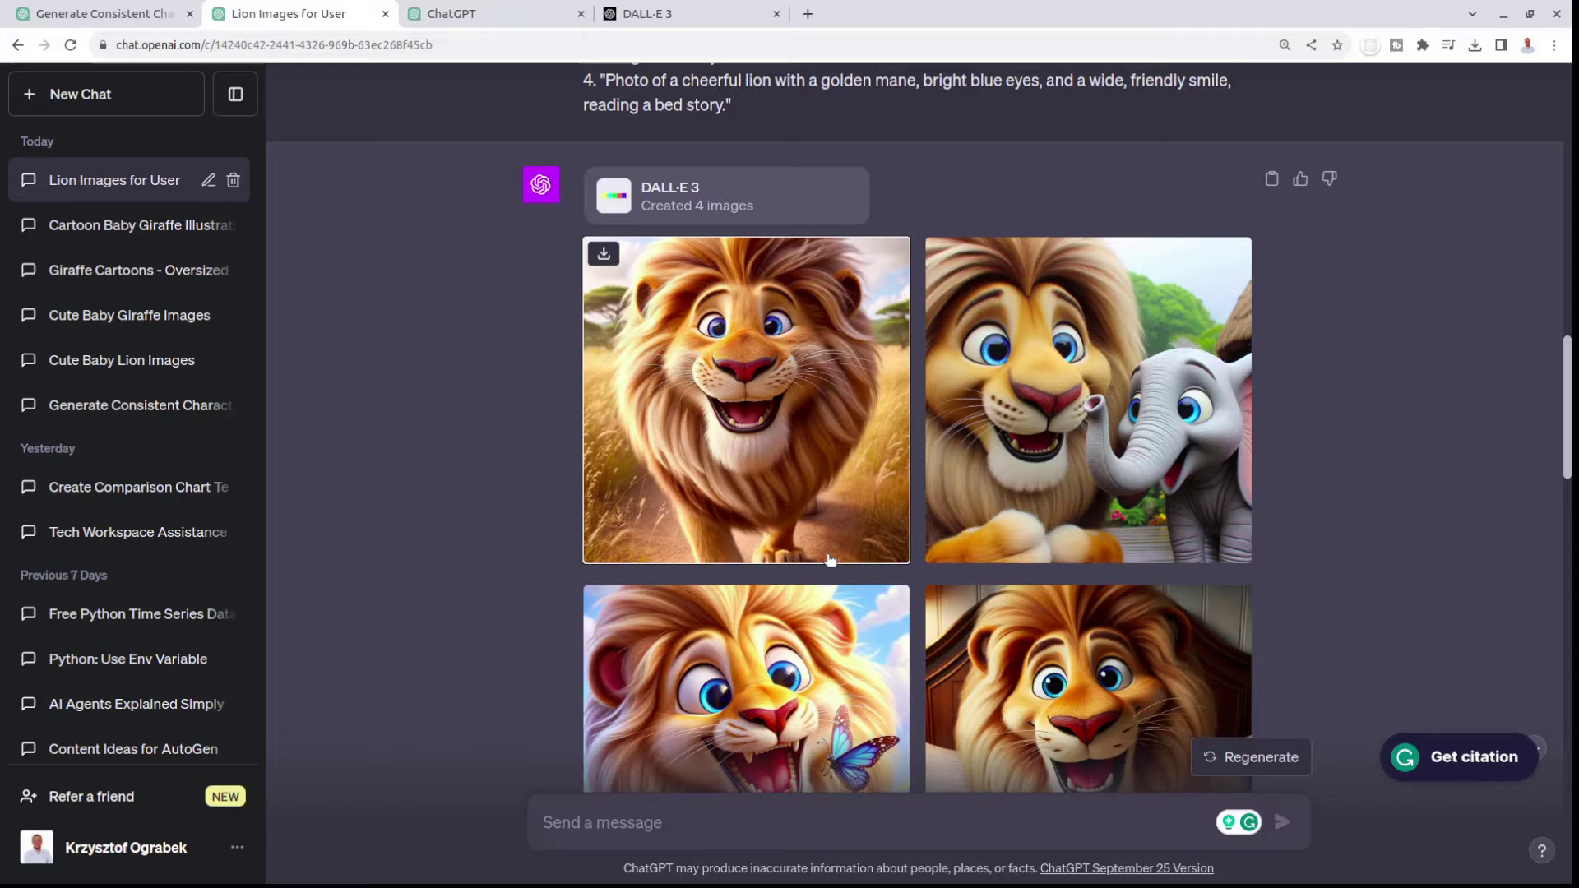
scroll(720, 465, "up", 10)
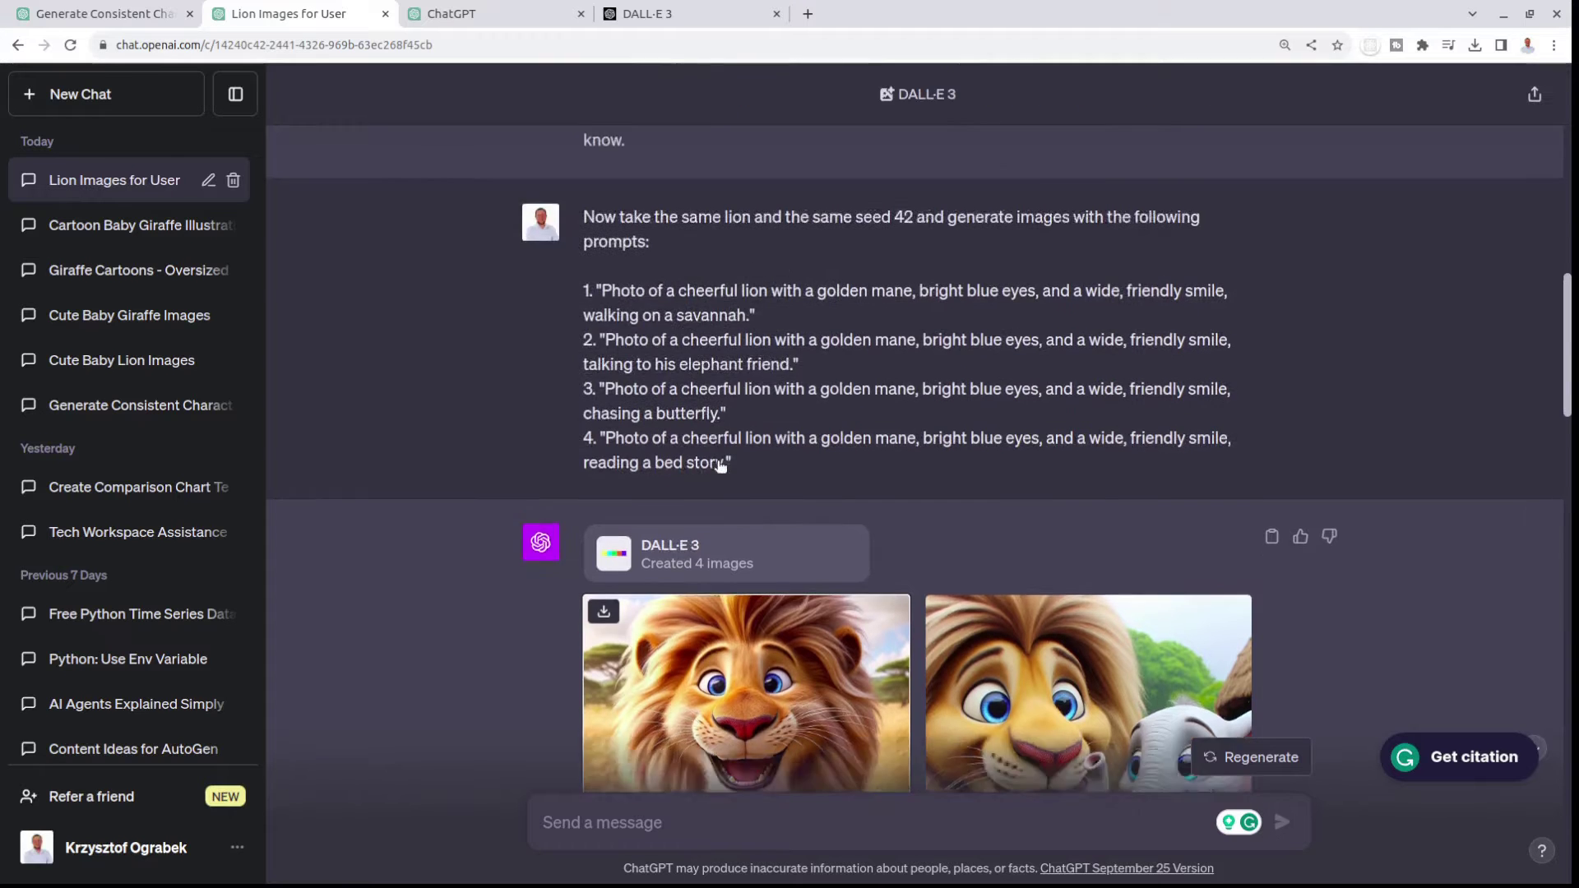
scroll(719, 465, "up", 8)
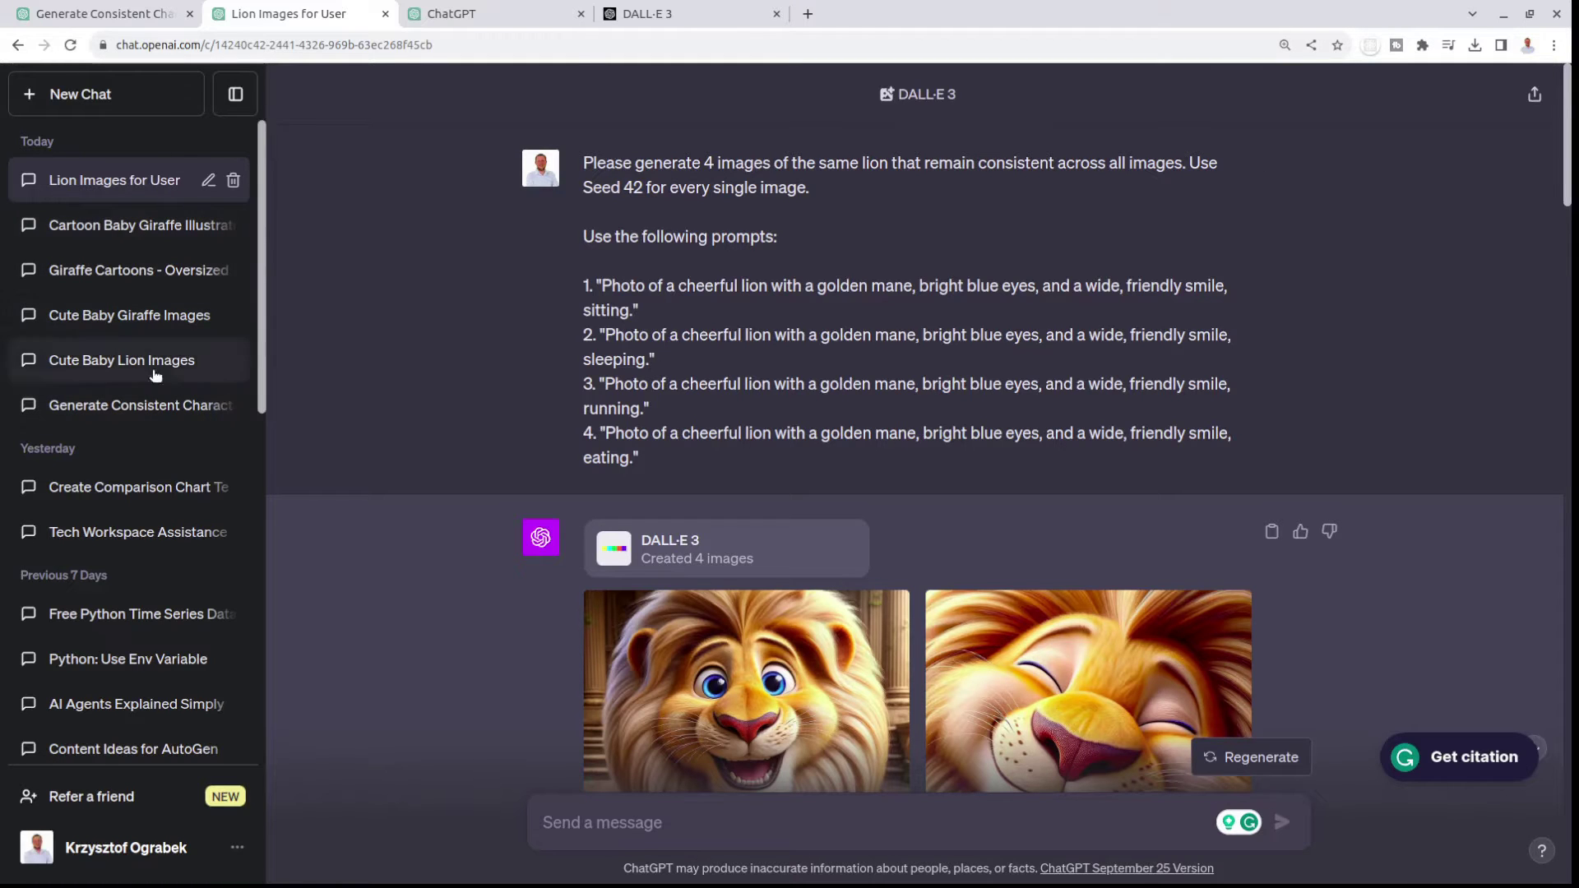
- Open the 'Generate Consistent Characters' chat and highlight the question about consistent characters
left_click(130, 14)
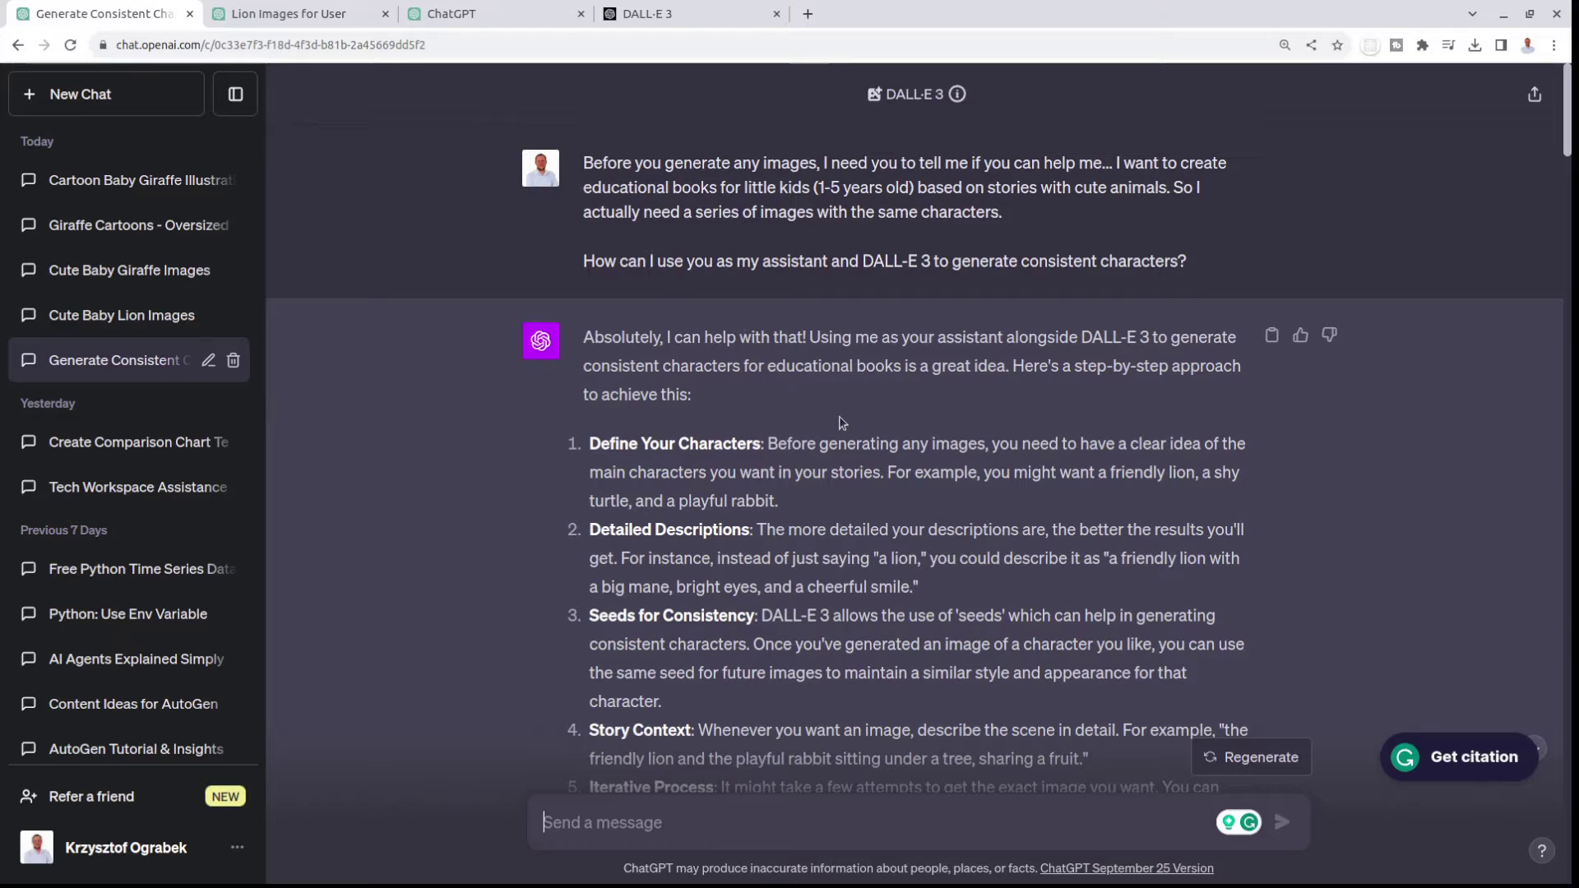
double_click(1064, 265)
left_click_drag(1189, 262, 936, 261)
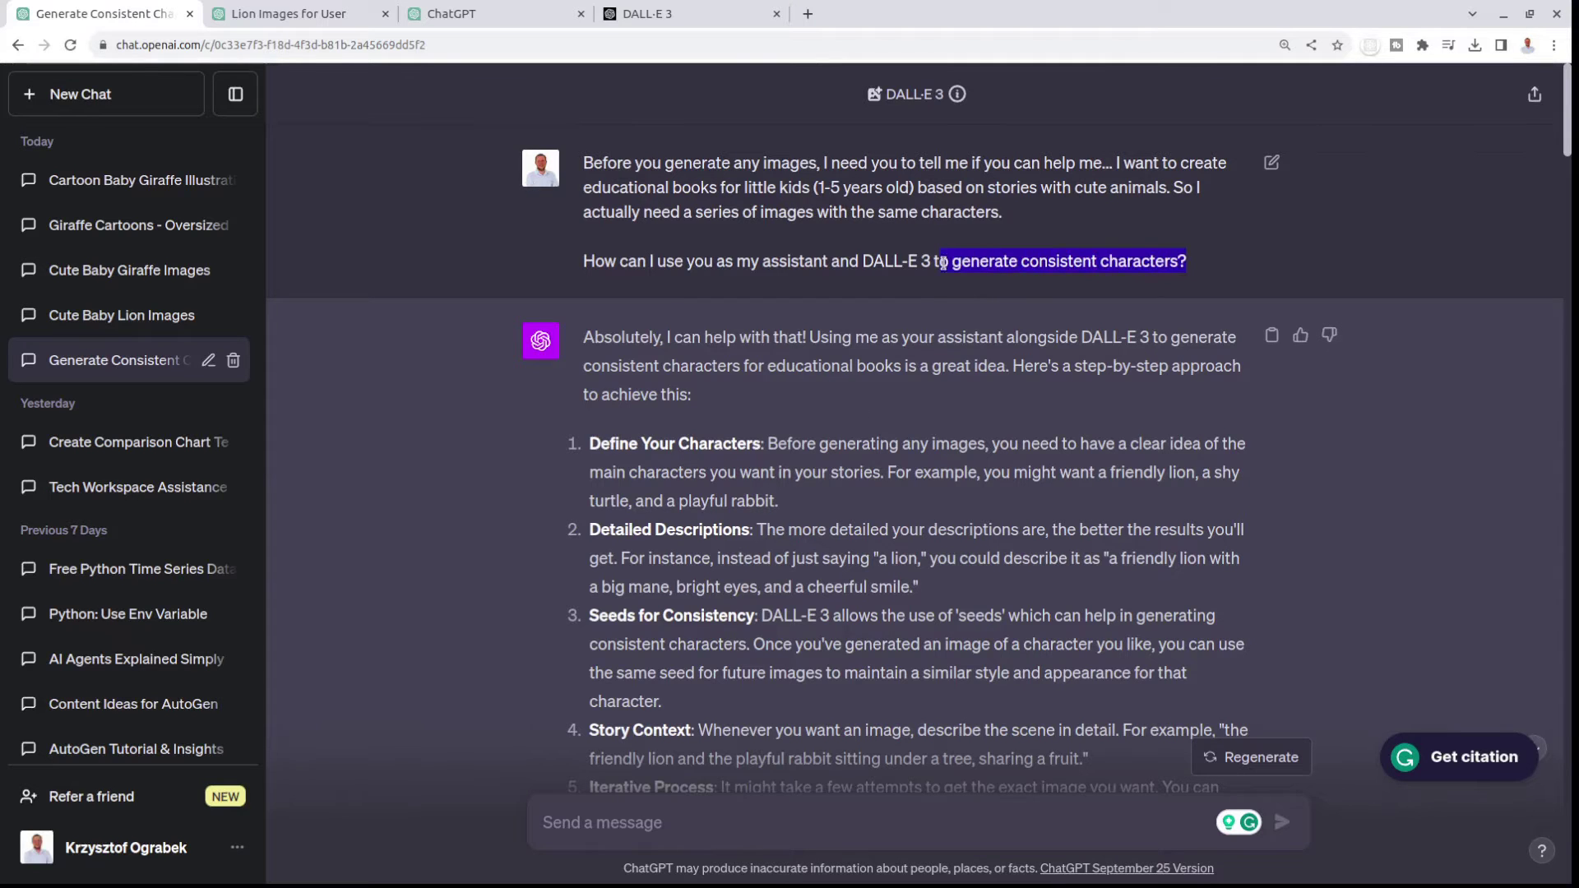
- Review the answers and the seed 5000 lion, rabbit and turtle images
scroll(858, 323, "down", 1)
scroll(858, 324, "down", 2)
scroll(699, 345, "down", 15)
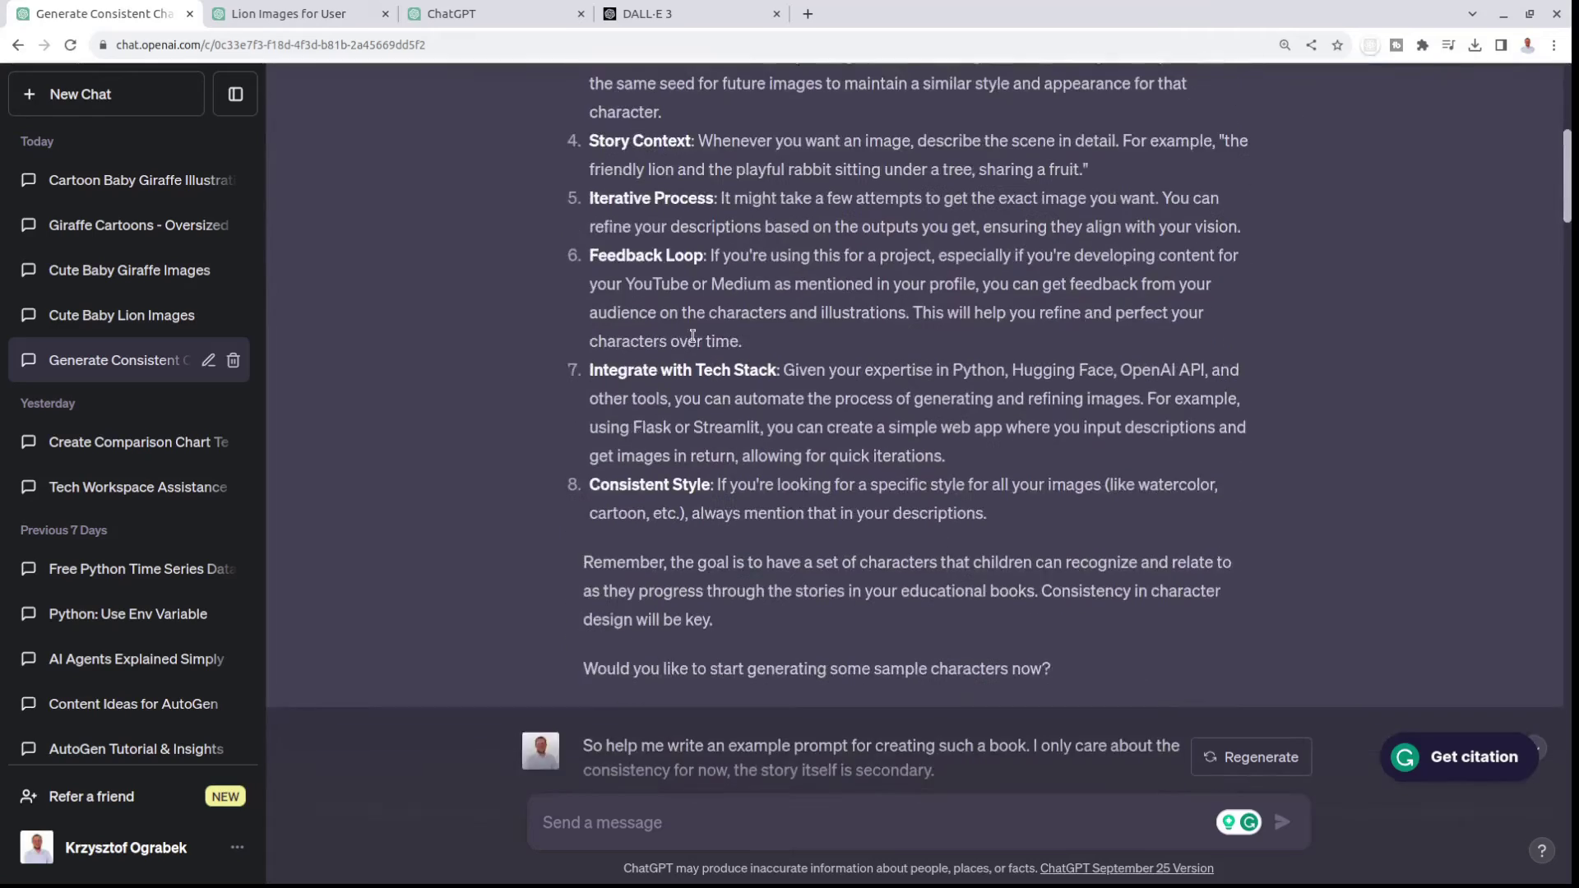
scroll(684, 332, "up", 8)
scroll(750, 355, "down", 20)
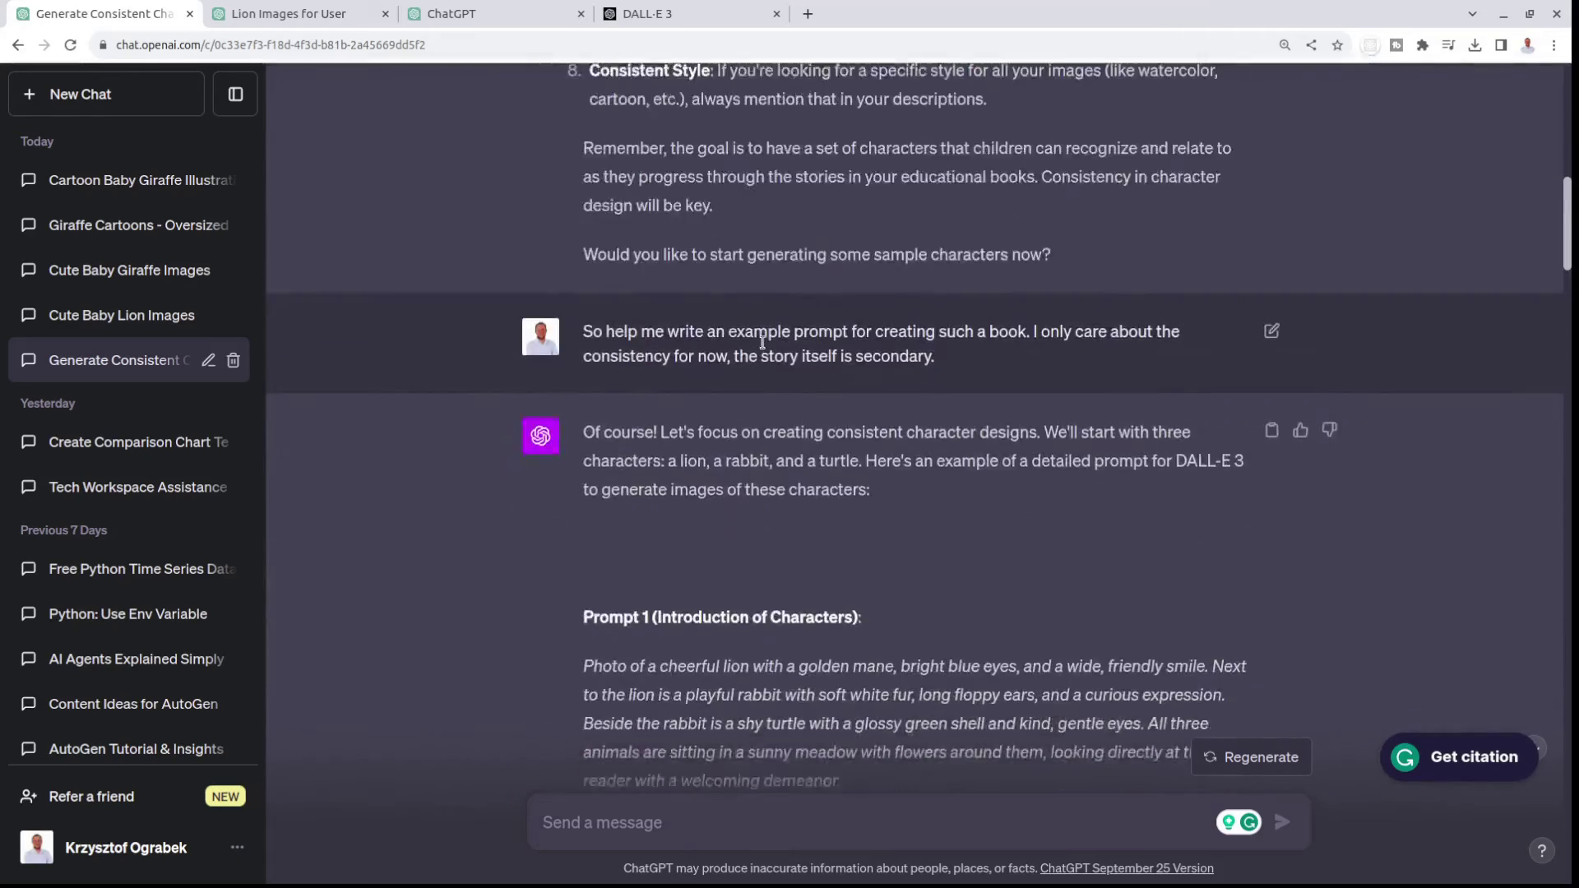
scroll(682, 319, "down", 3)
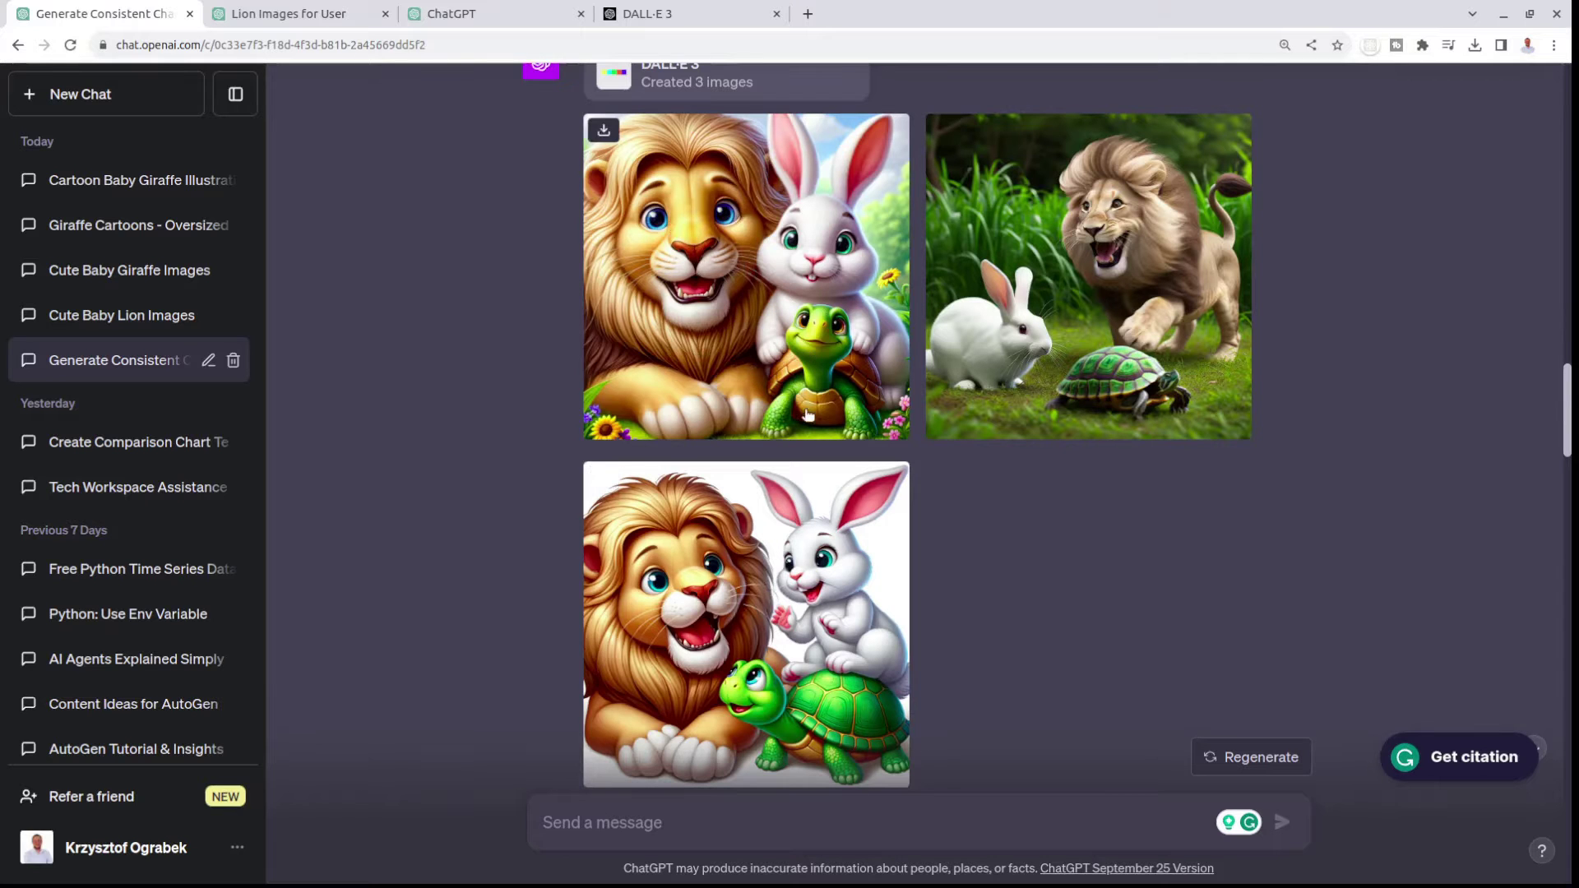
scroll(808, 414, "down", 8)
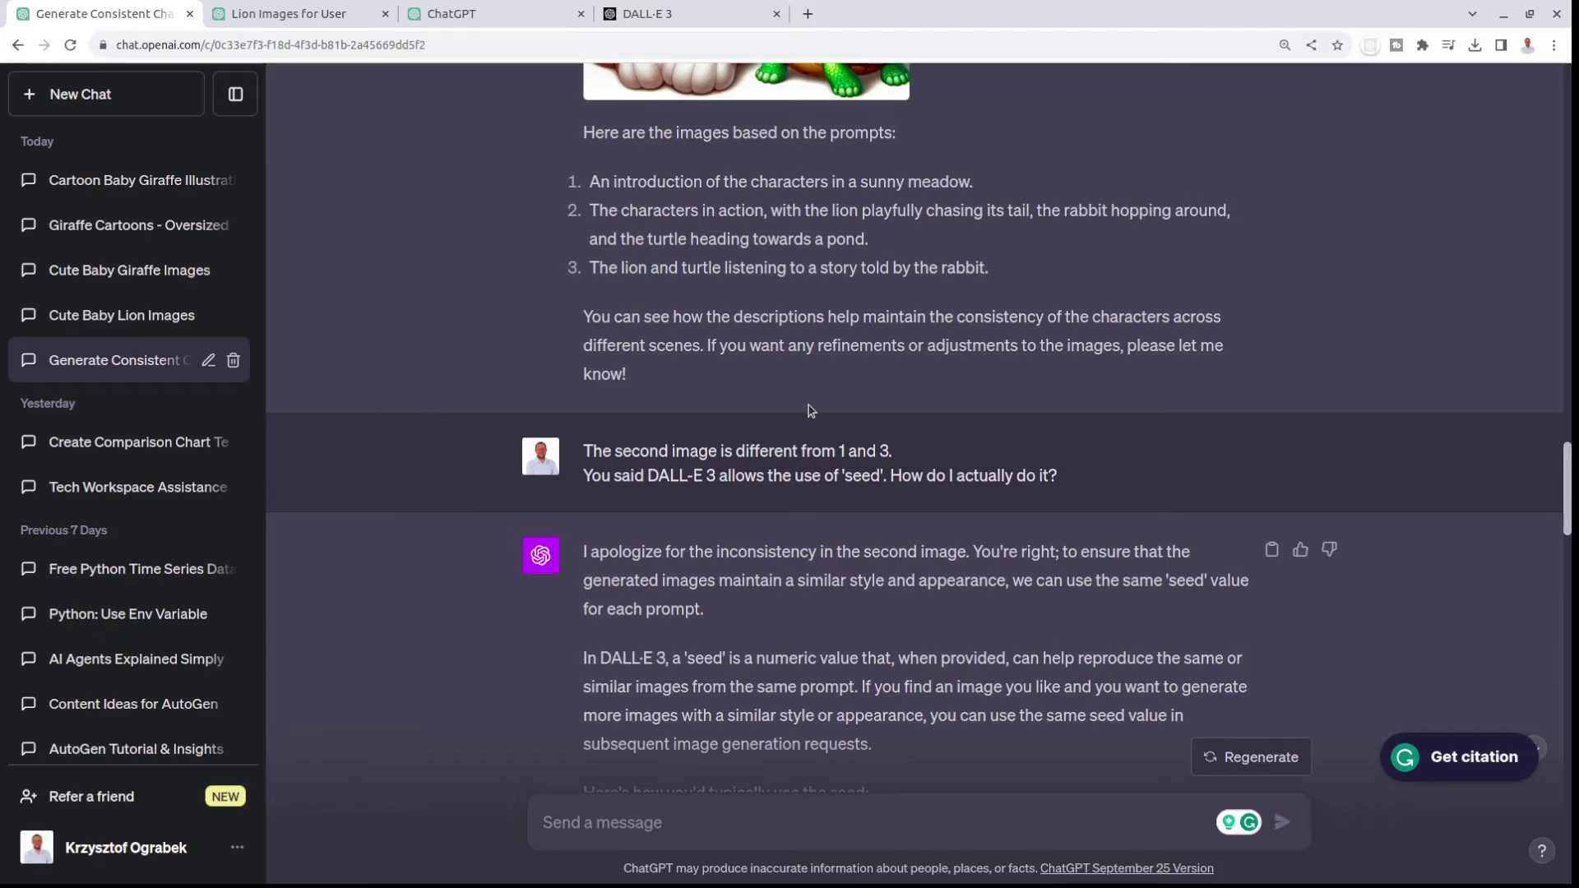
scroll(810, 411, "down", 14)
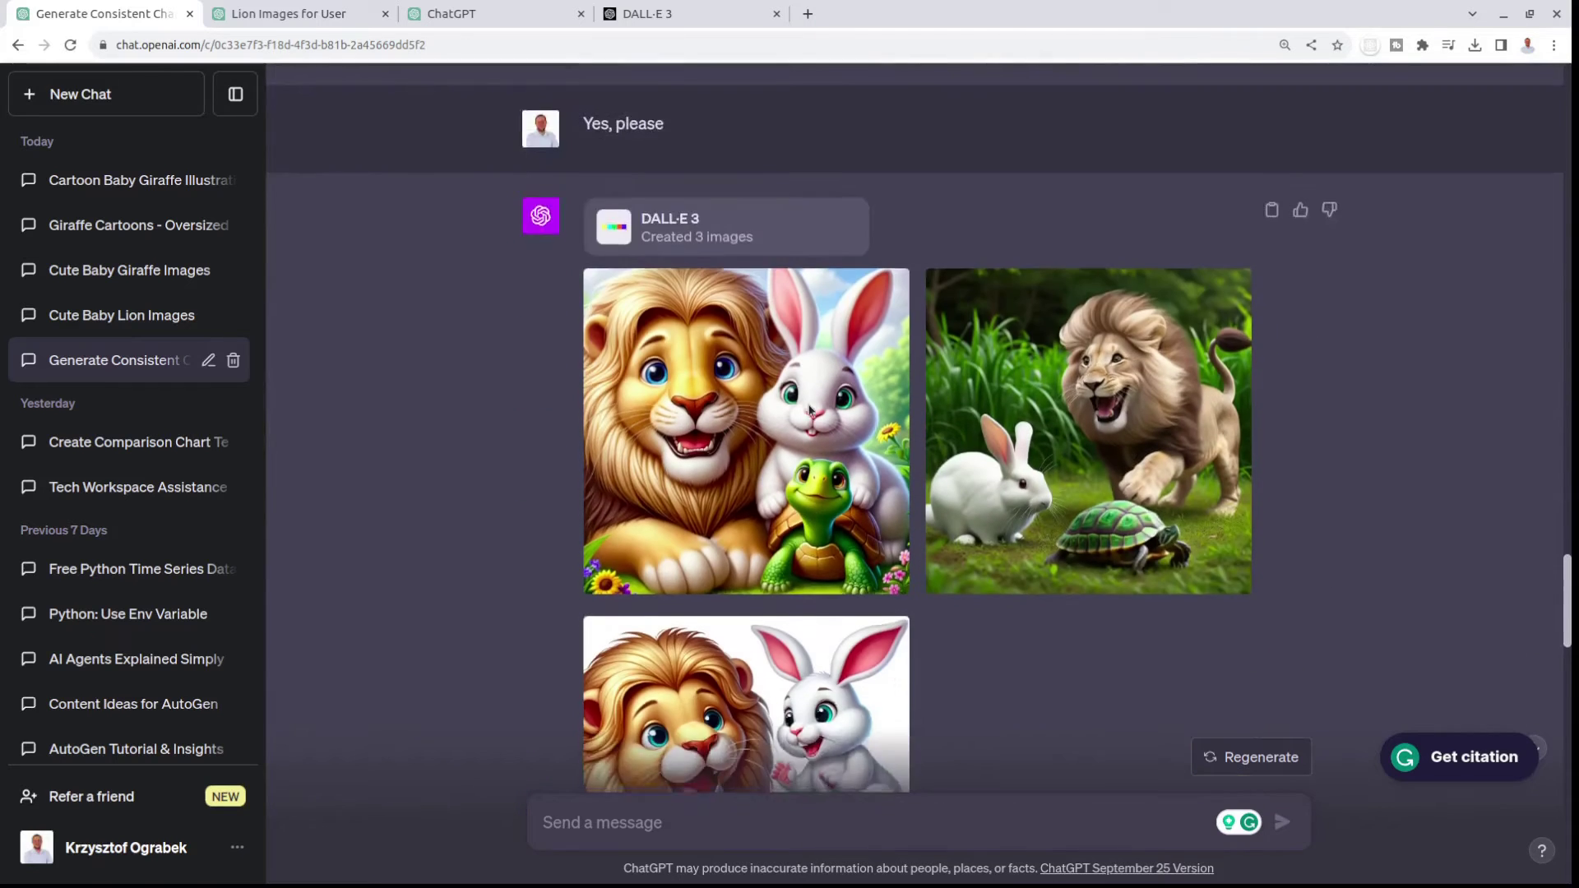
scroll(810, 411, "down", 2)
scroll(946, 403, "up", 4)
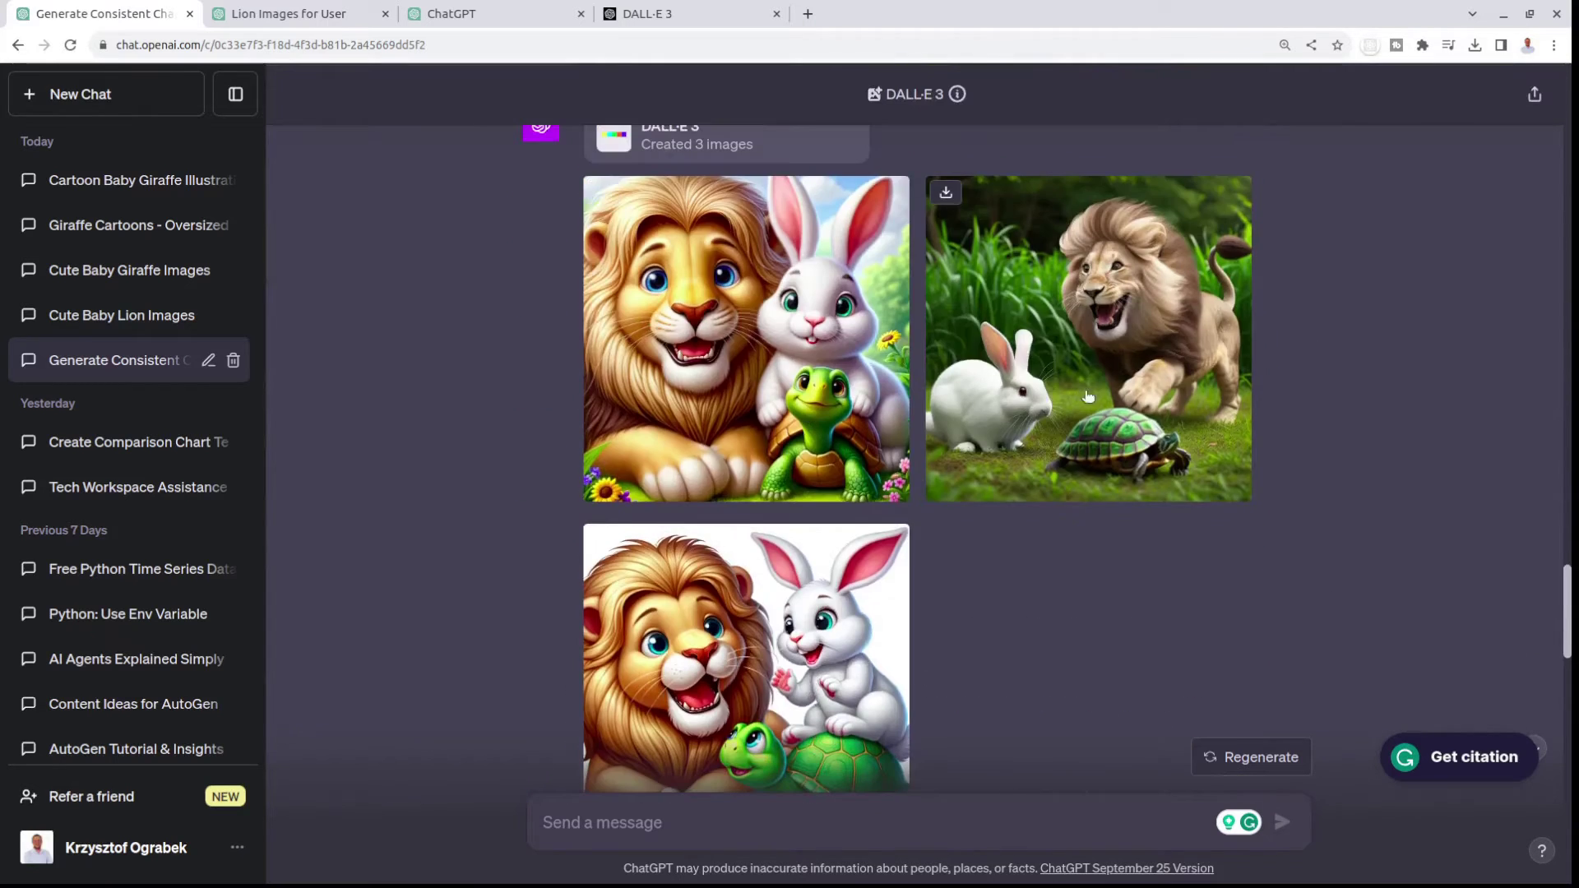
scroll(946, 338, "down", 18)
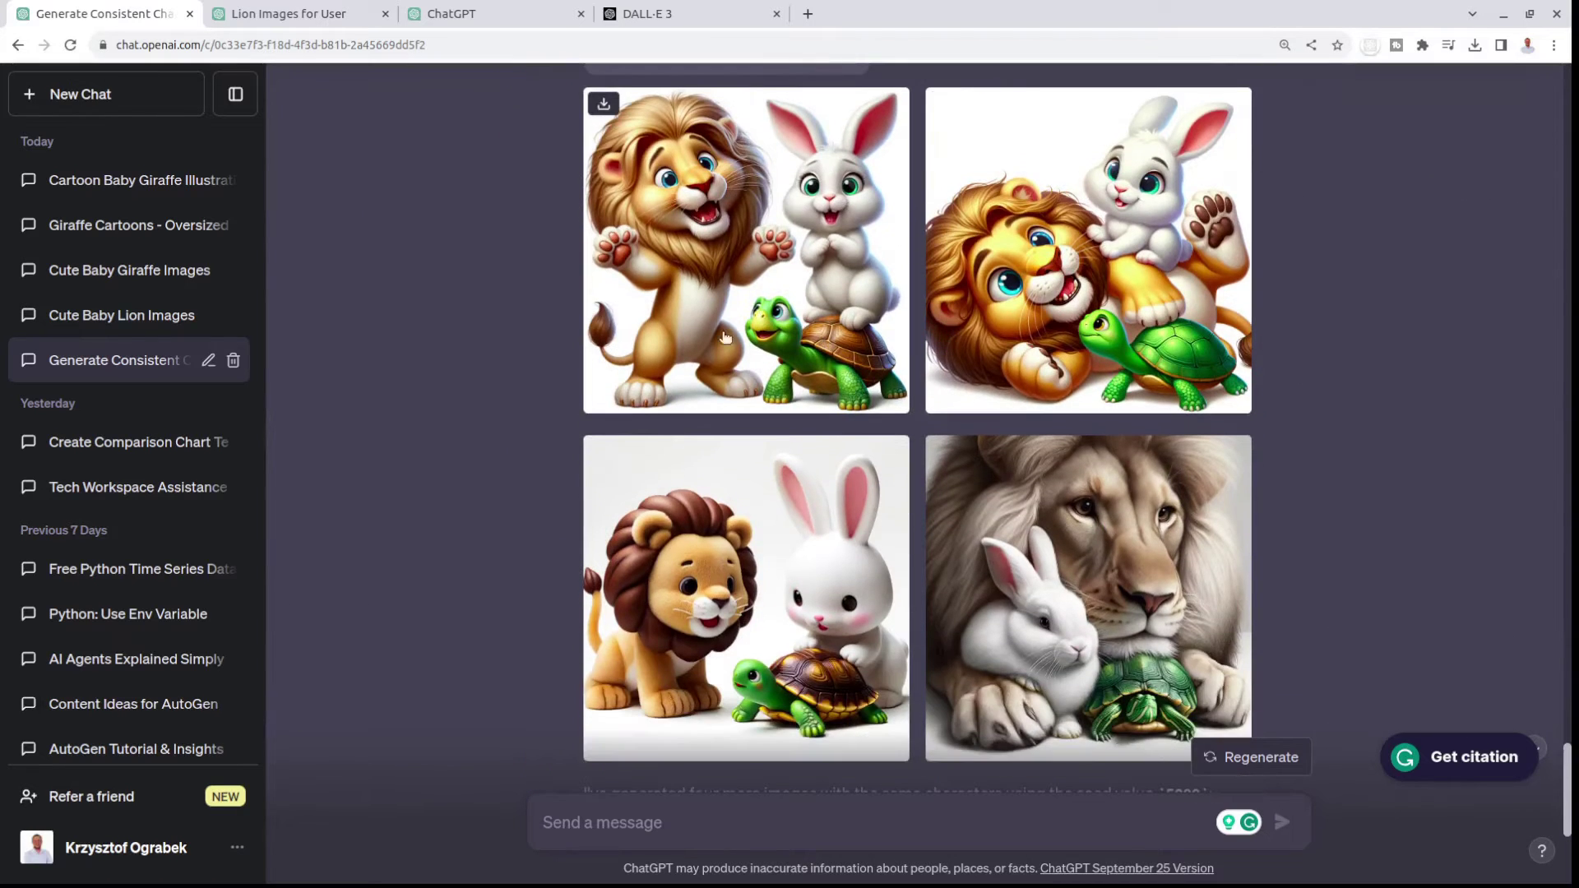
scroll(716, 325, "down", 1)
scroll(1116, 409, "up", 2)
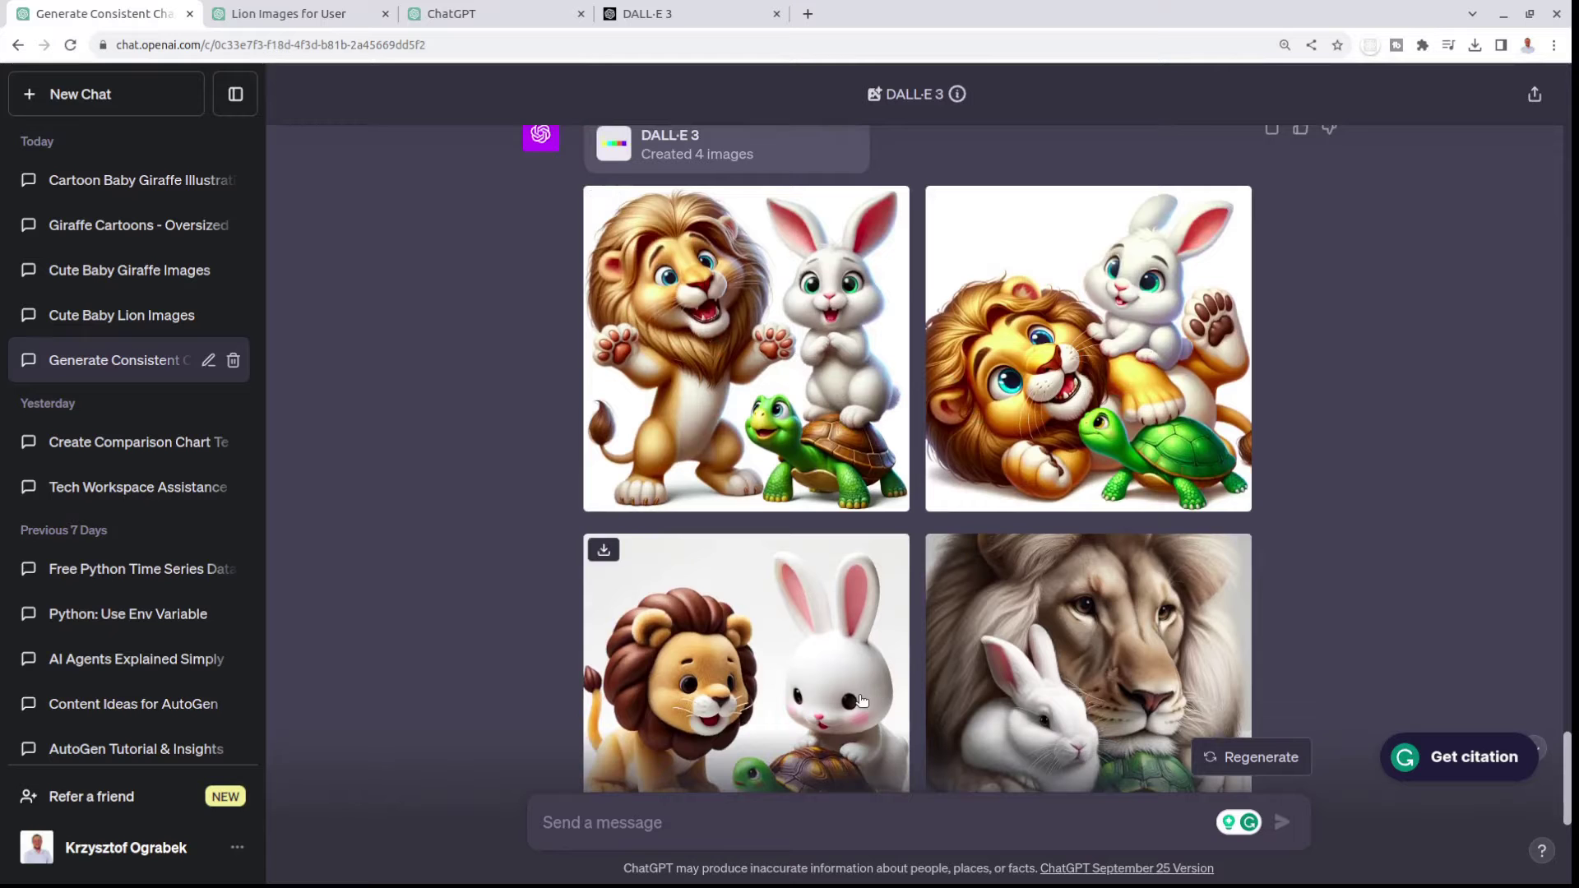
- Open 'Cute Baby Lion Images' and scroll up to the colorful cartoon baby lion grids
left_click(115, 316)
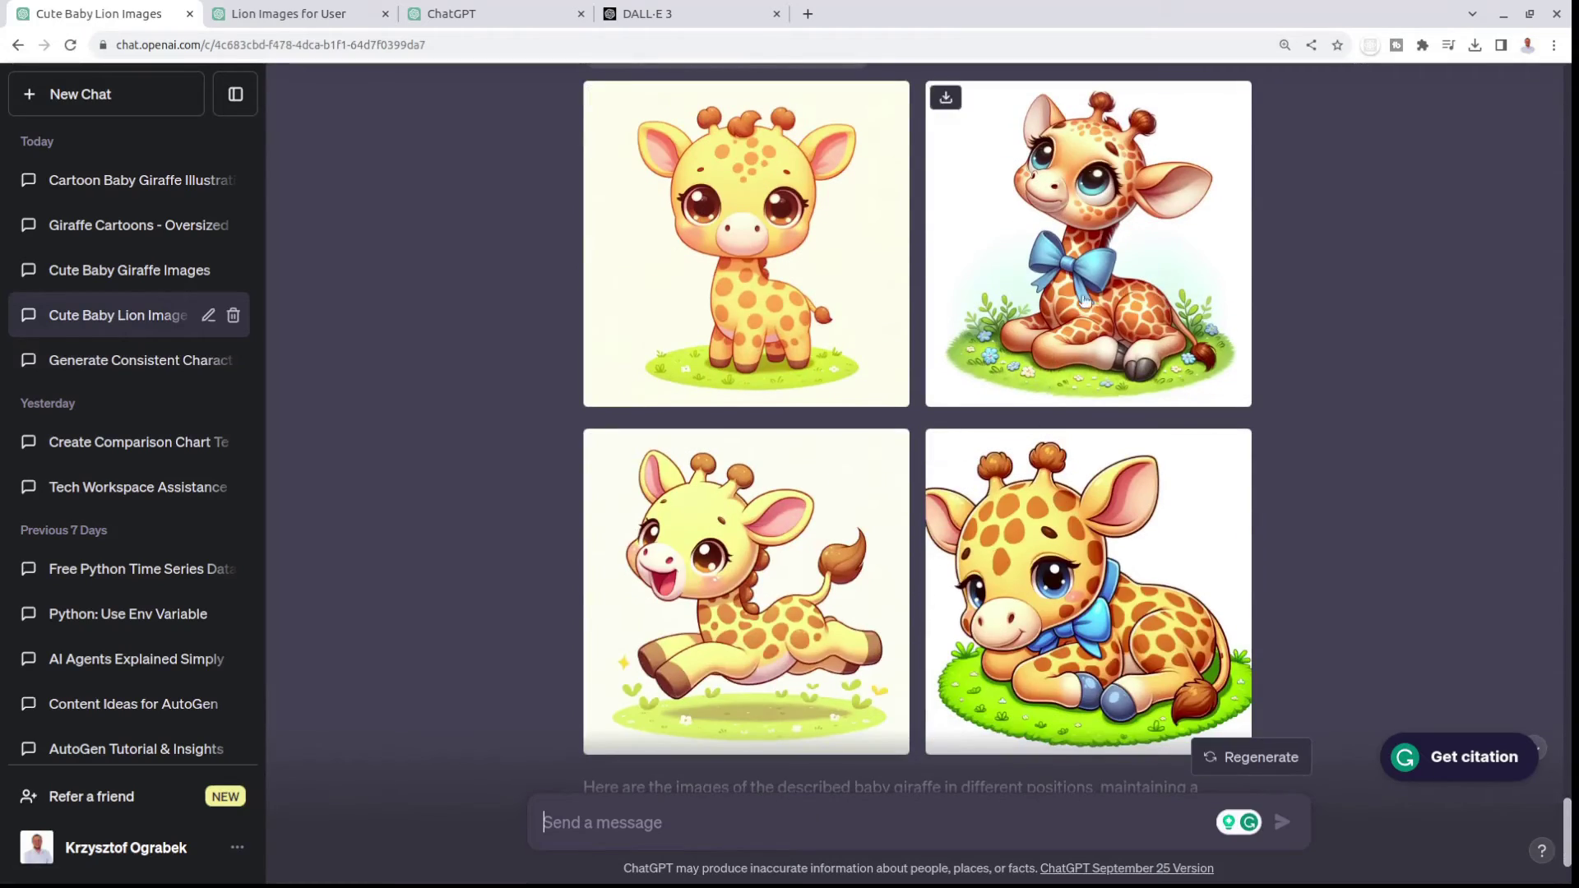
scroll(1057, 356, "up", 15)
scroll(1055, 368, "up", 20)
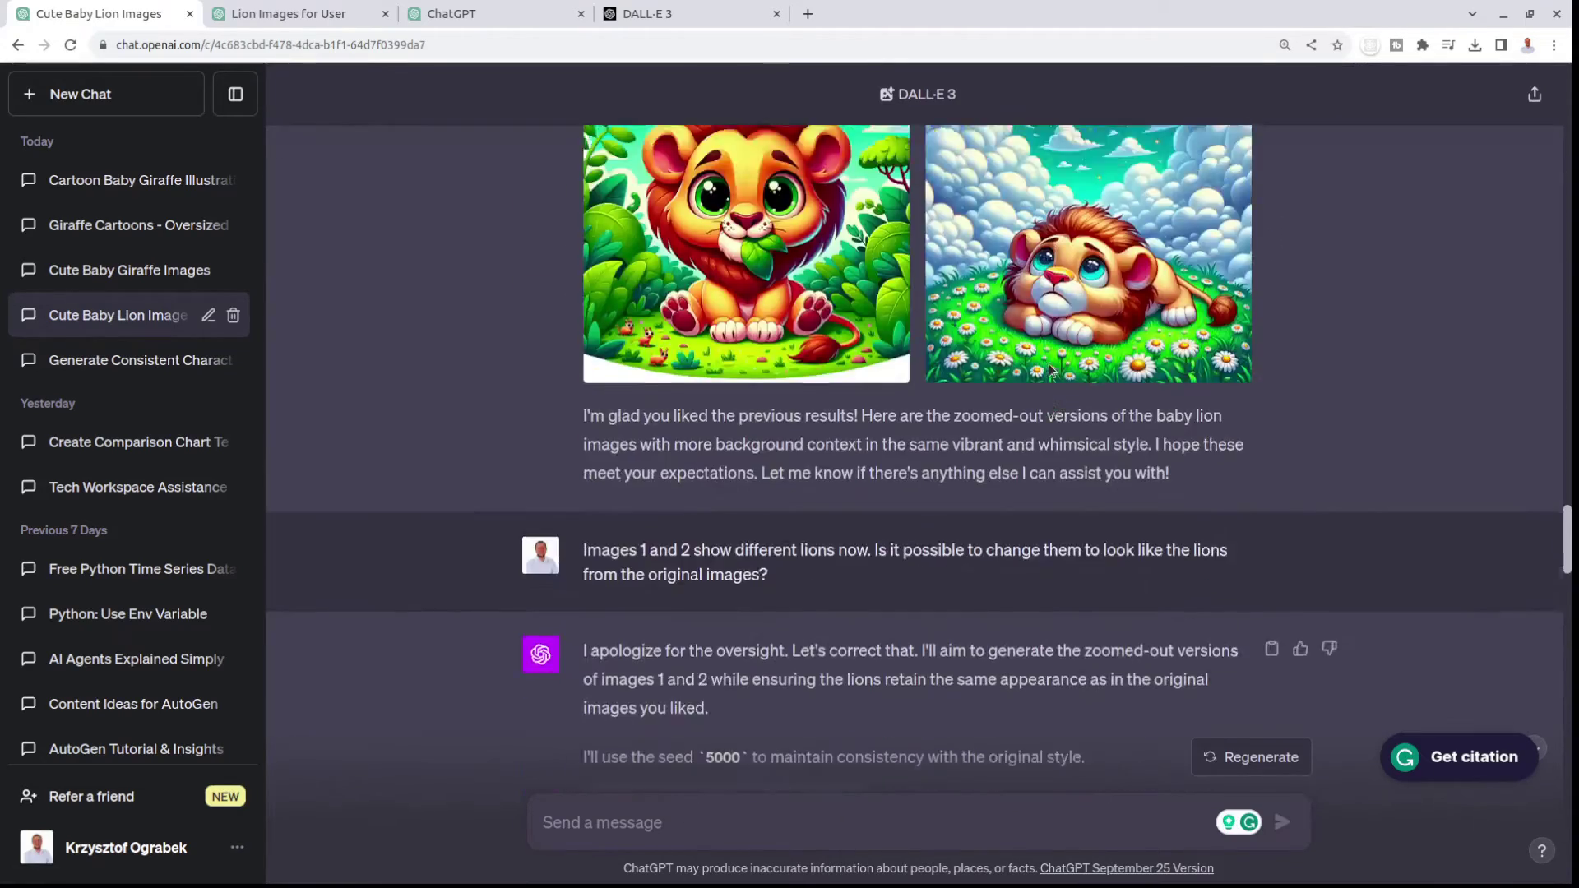
scroll(1024, 385, "up", 12)
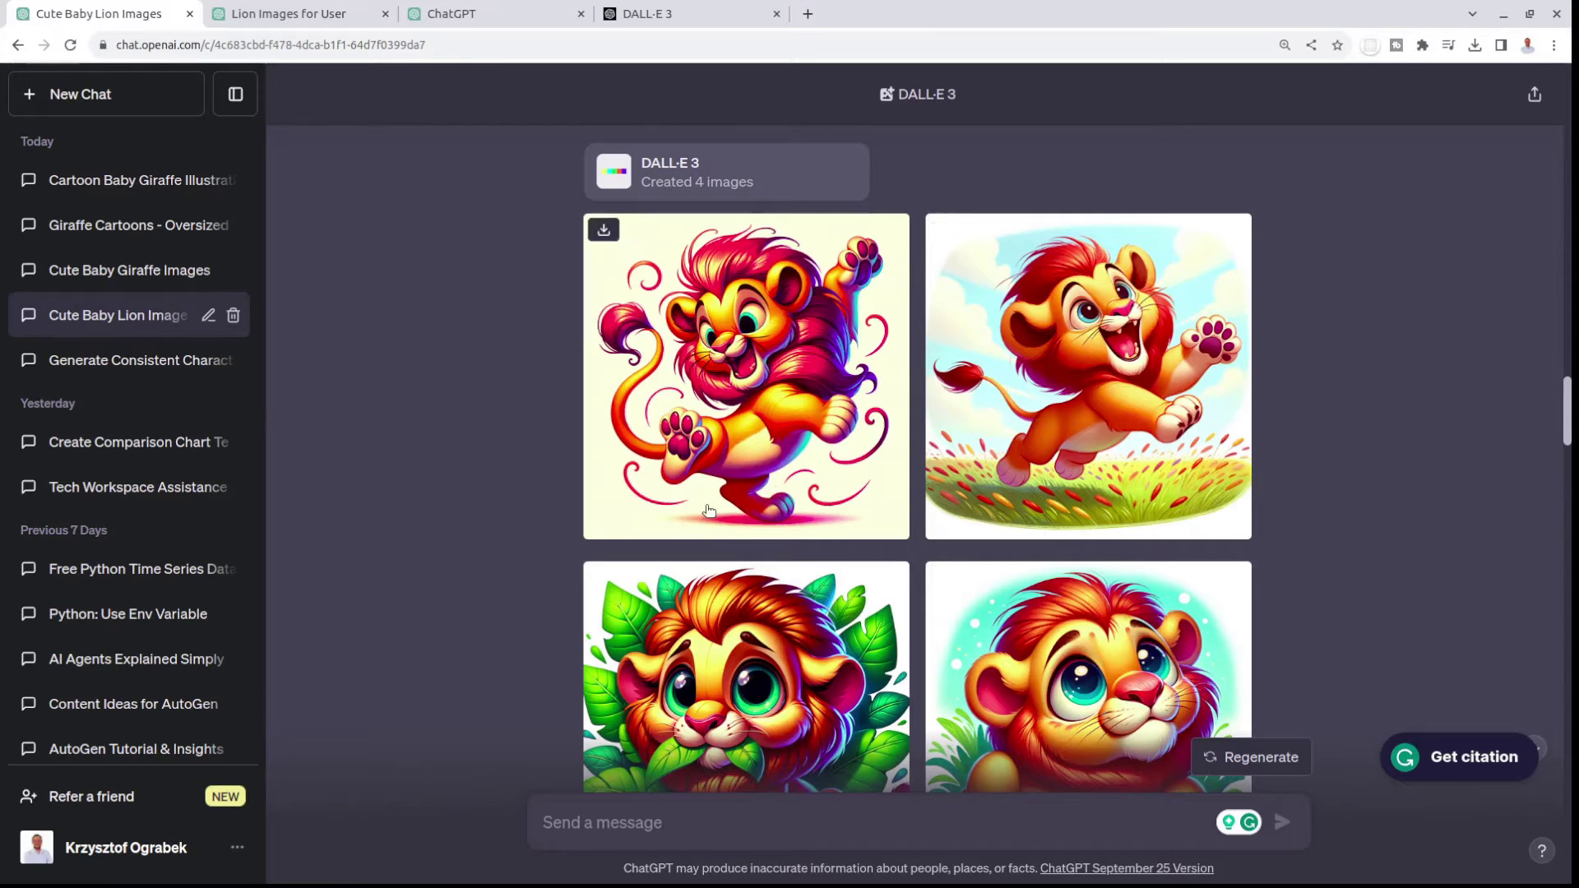
left_click(156, 366)
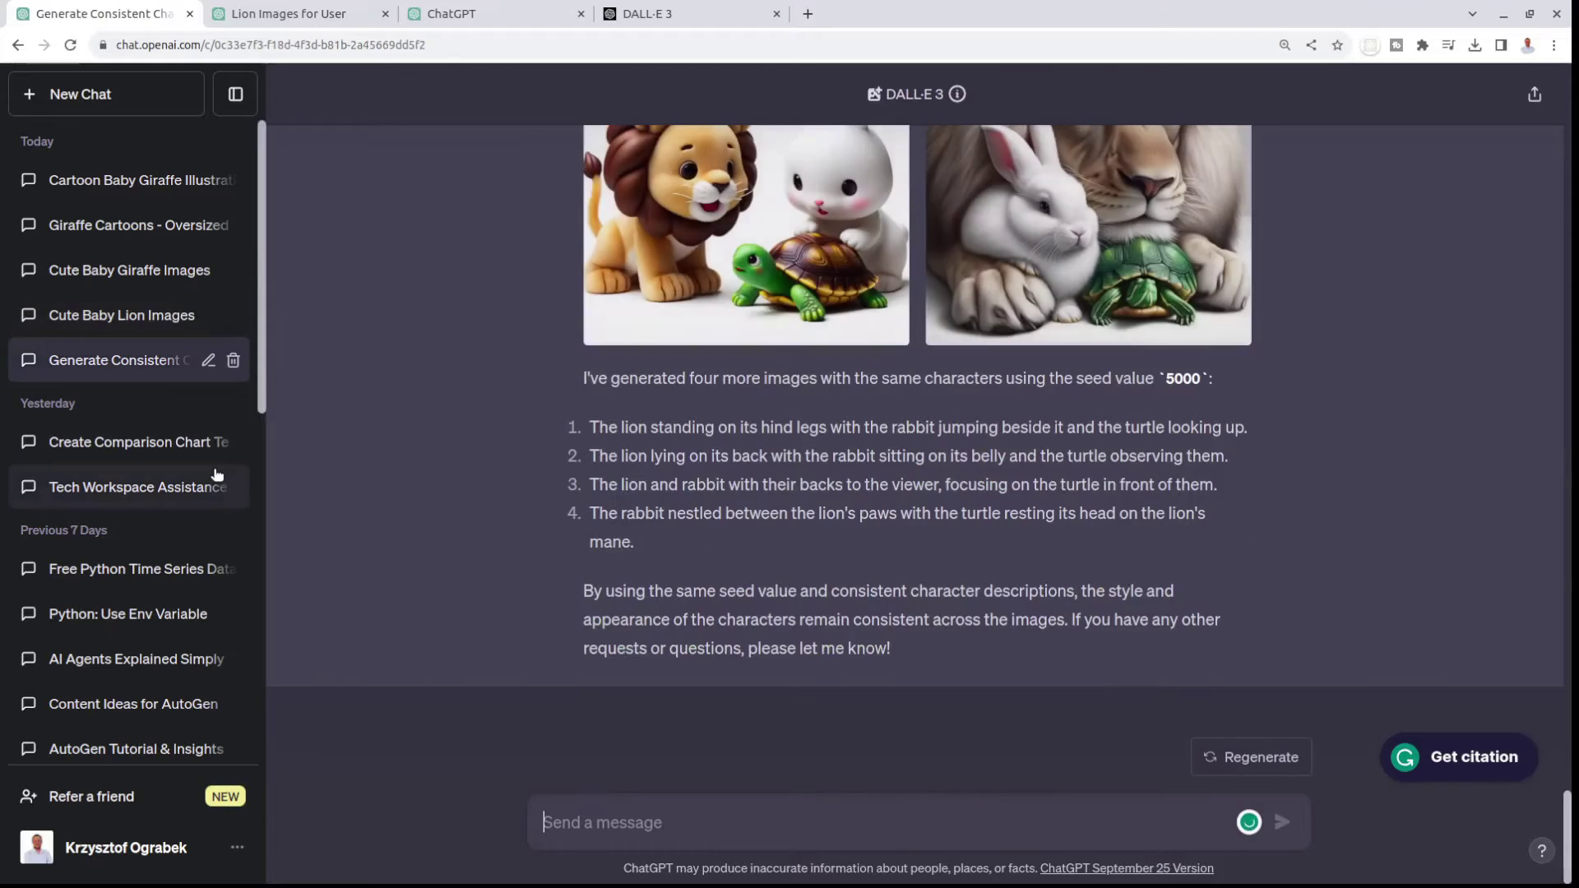
left_click_drag(1570, 786, 1573, 362)
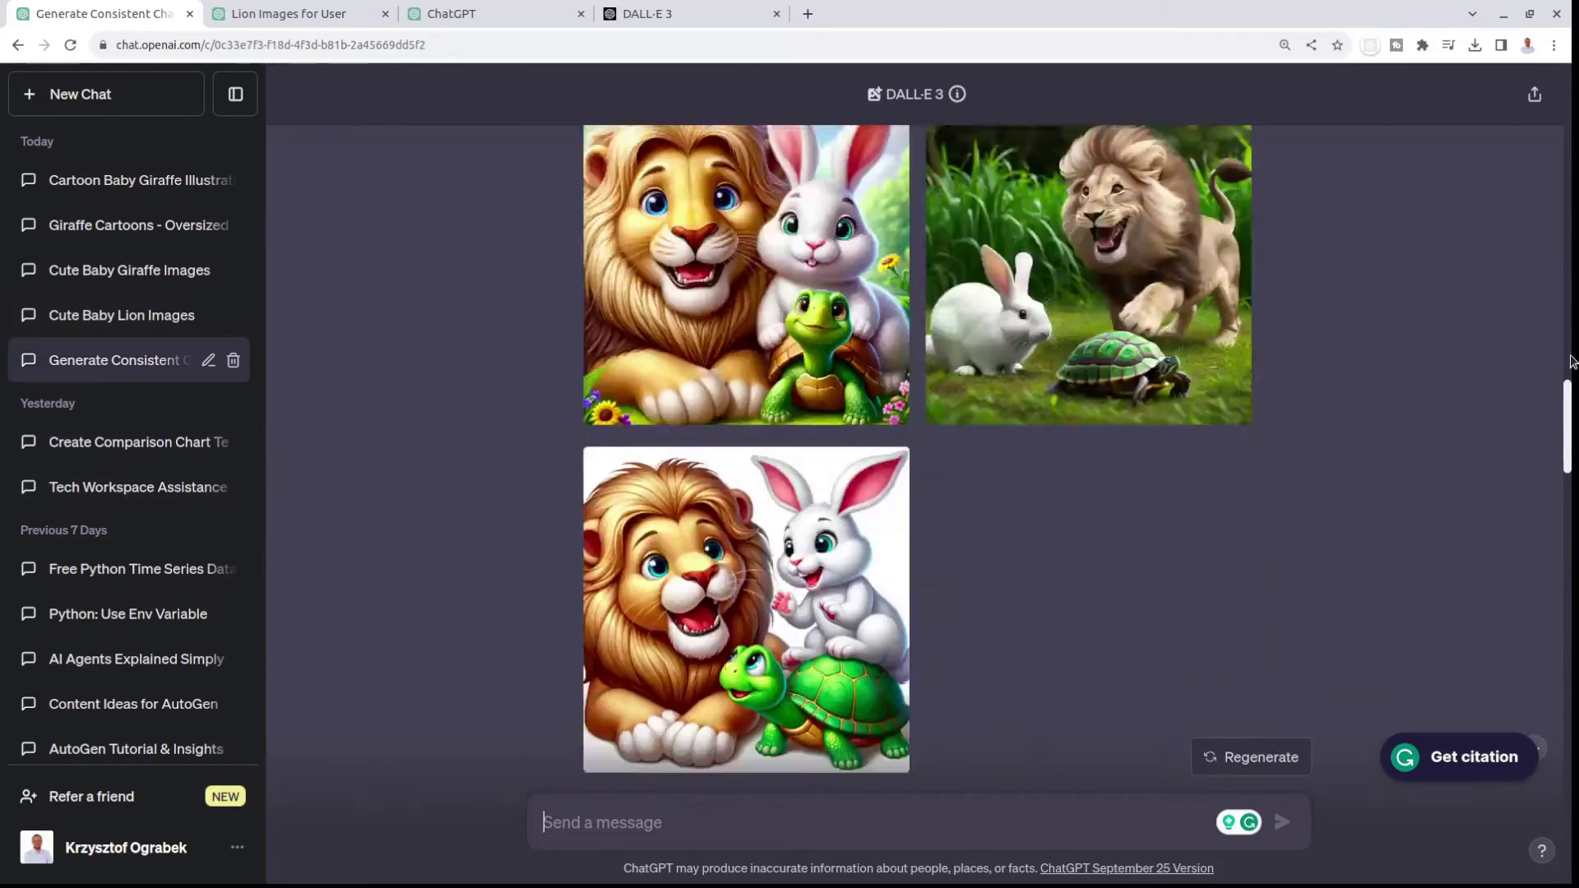
scroll(814, 348, "up", 15)
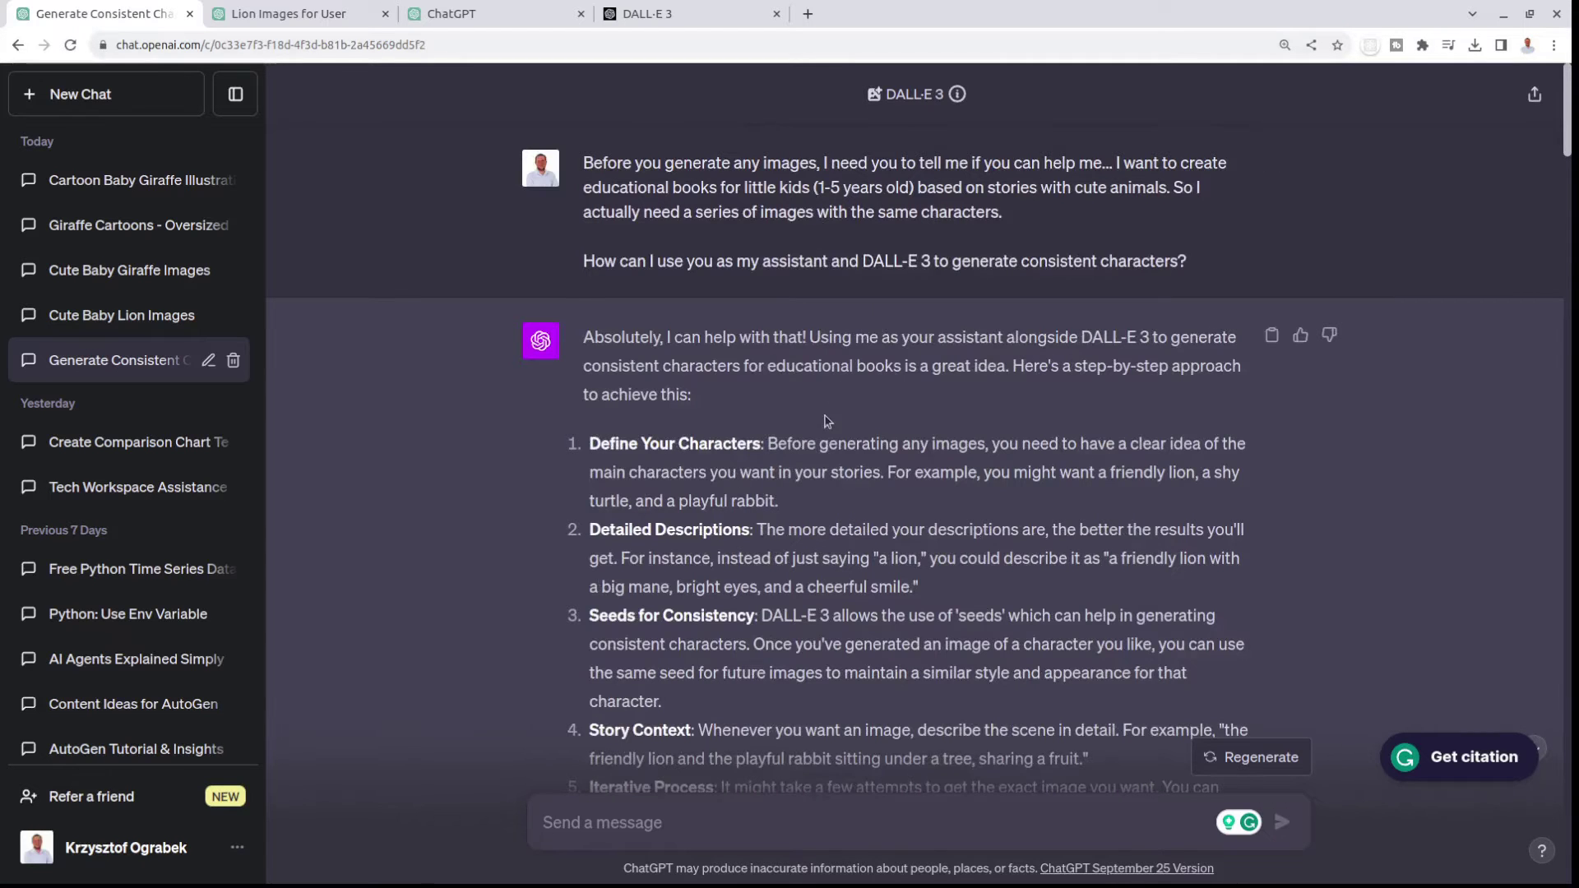
scroll(829, 421, "down", 3)
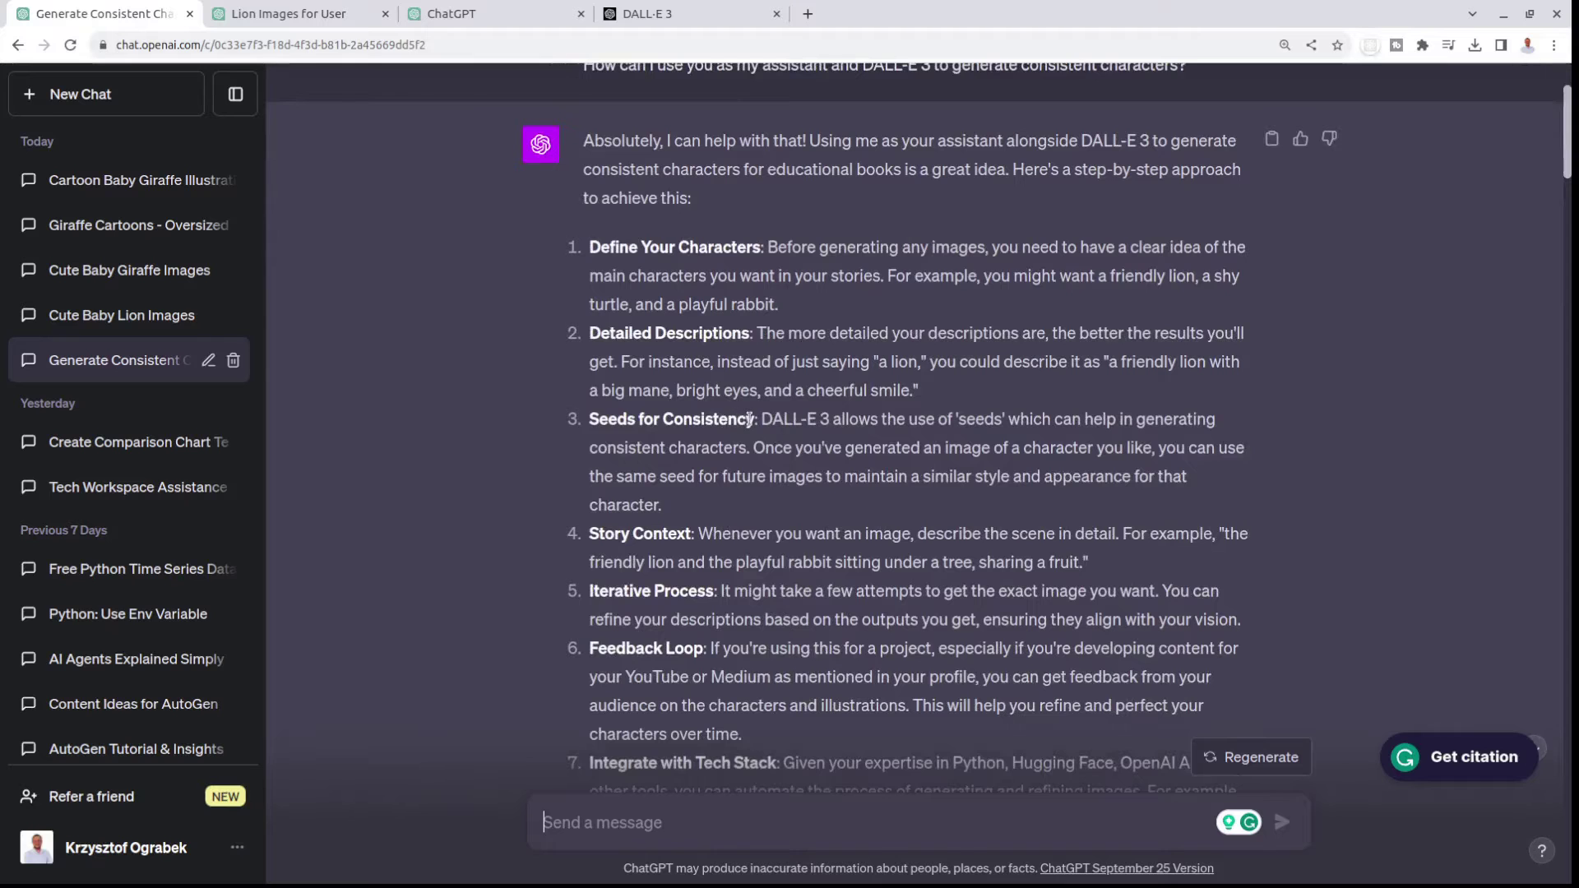
left_click_drag(749, 419, 589, 420)
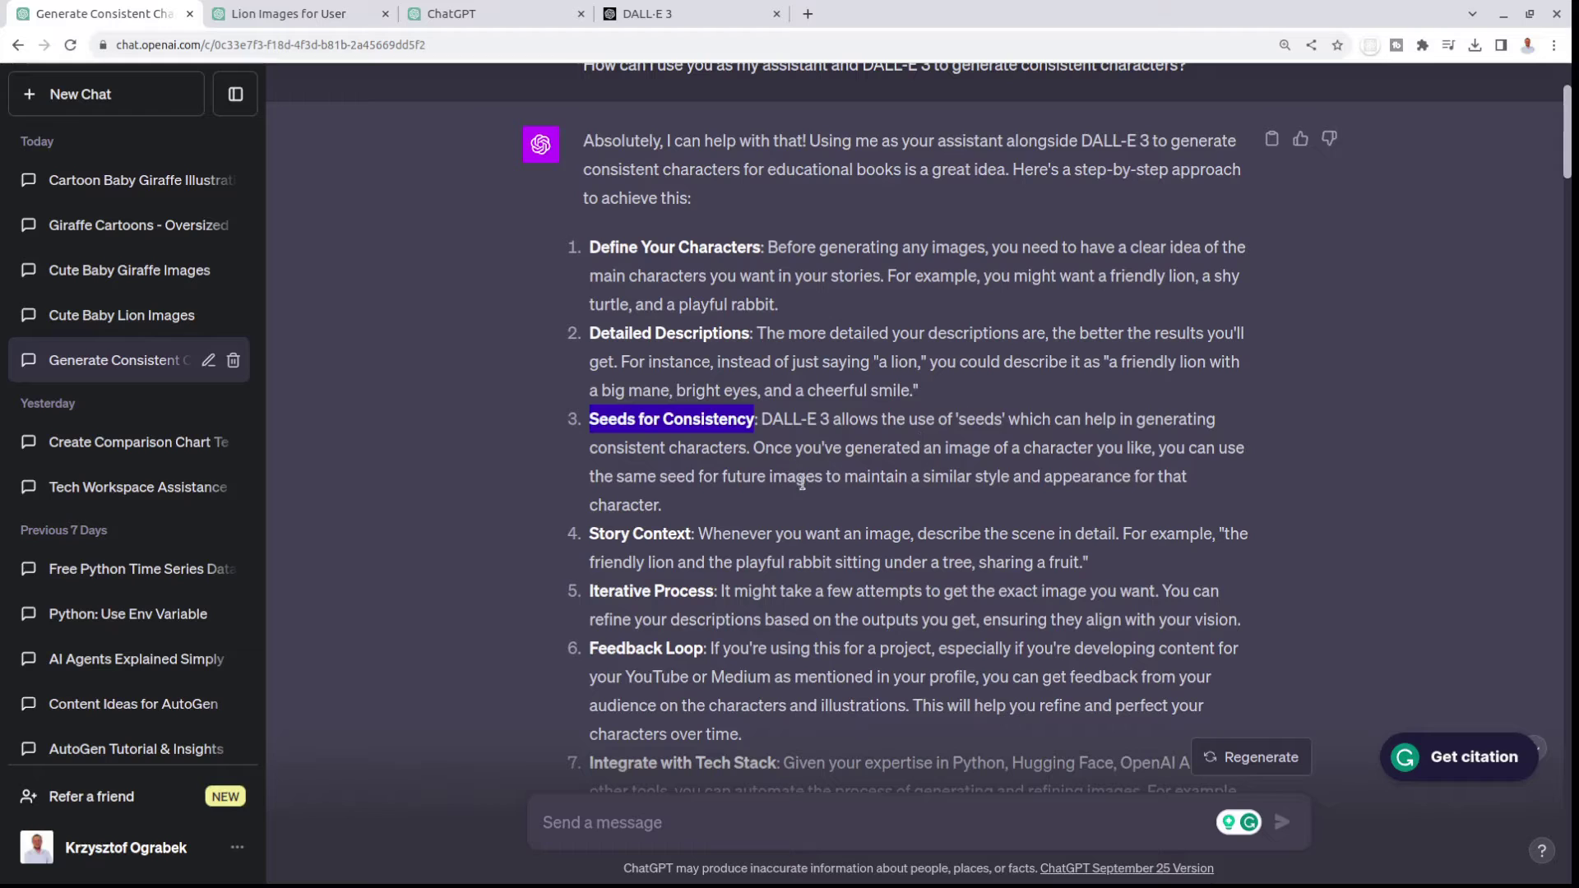
left_click_drag(847, 477, 1172, 478)
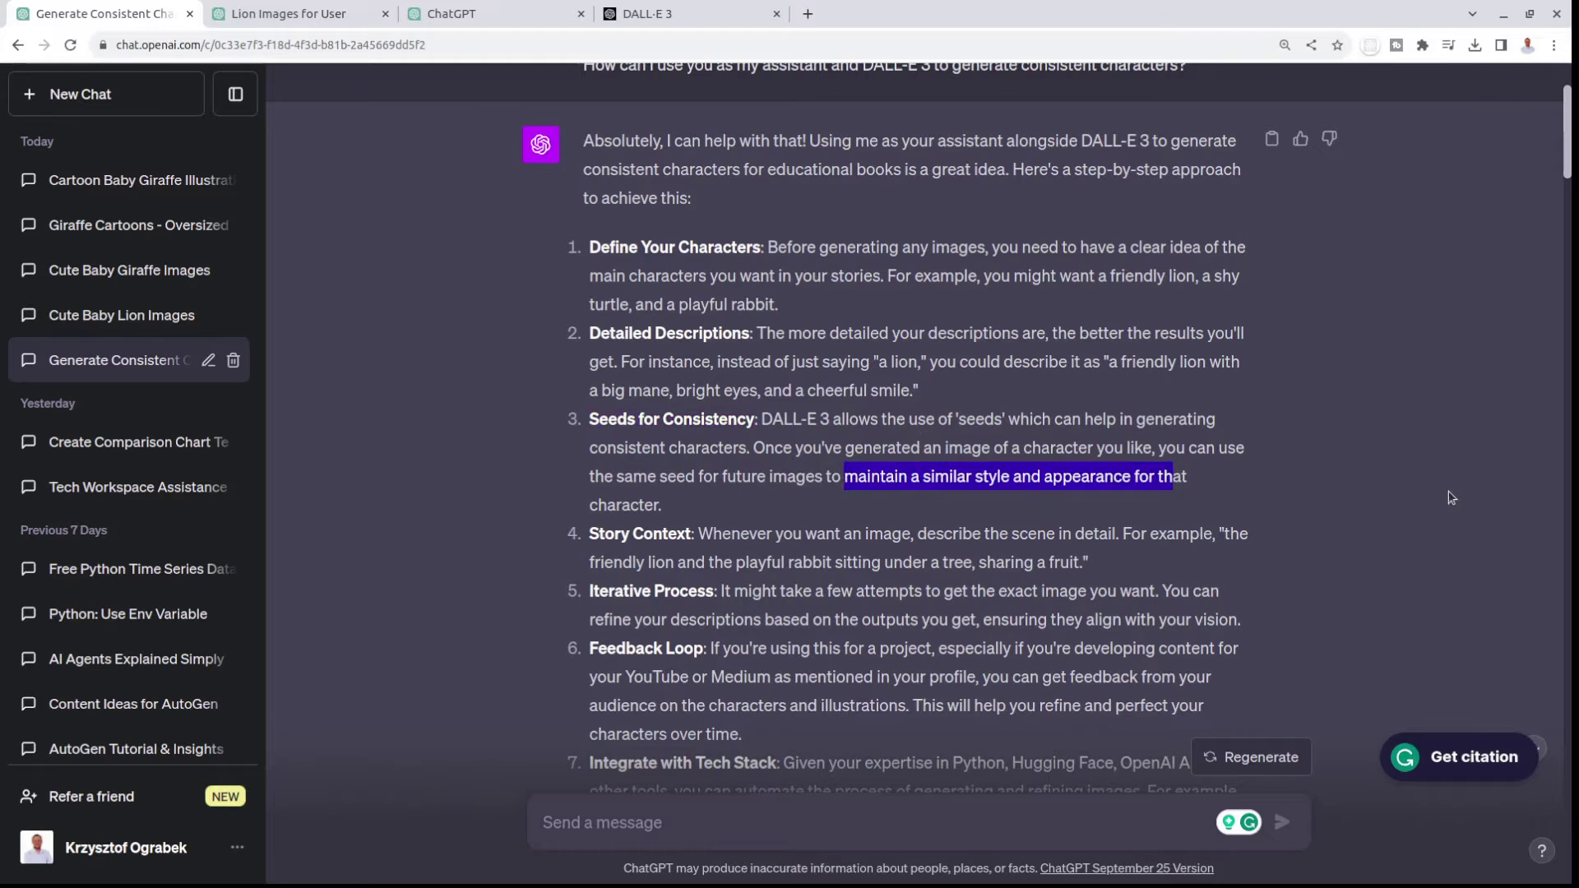
scroll(1224, 440, "up", 2)
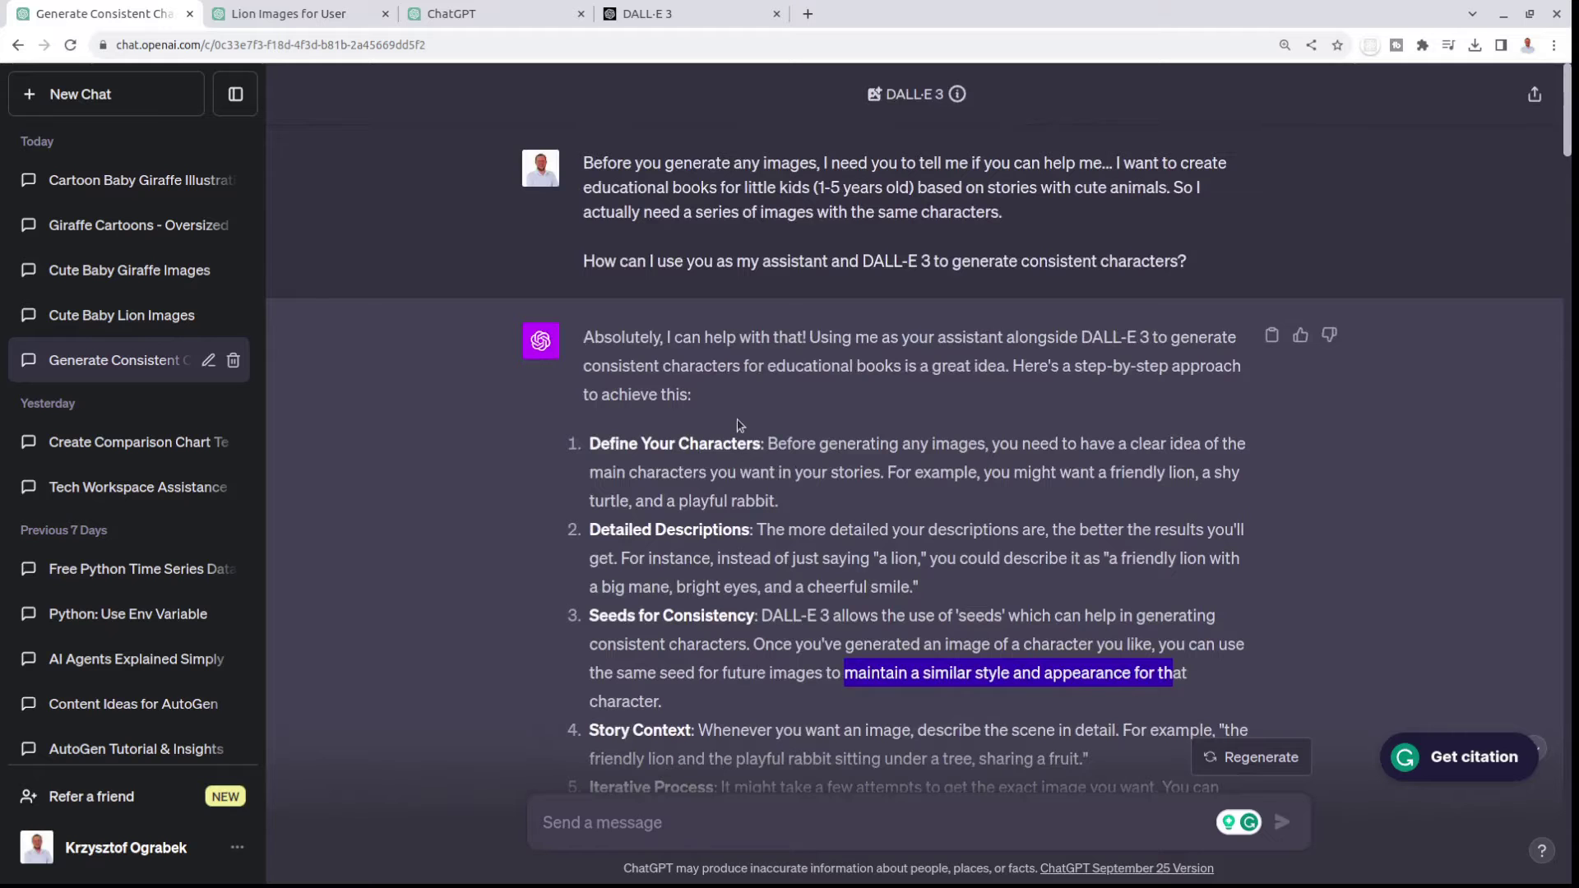
scroll(738, 425, "down", 3)
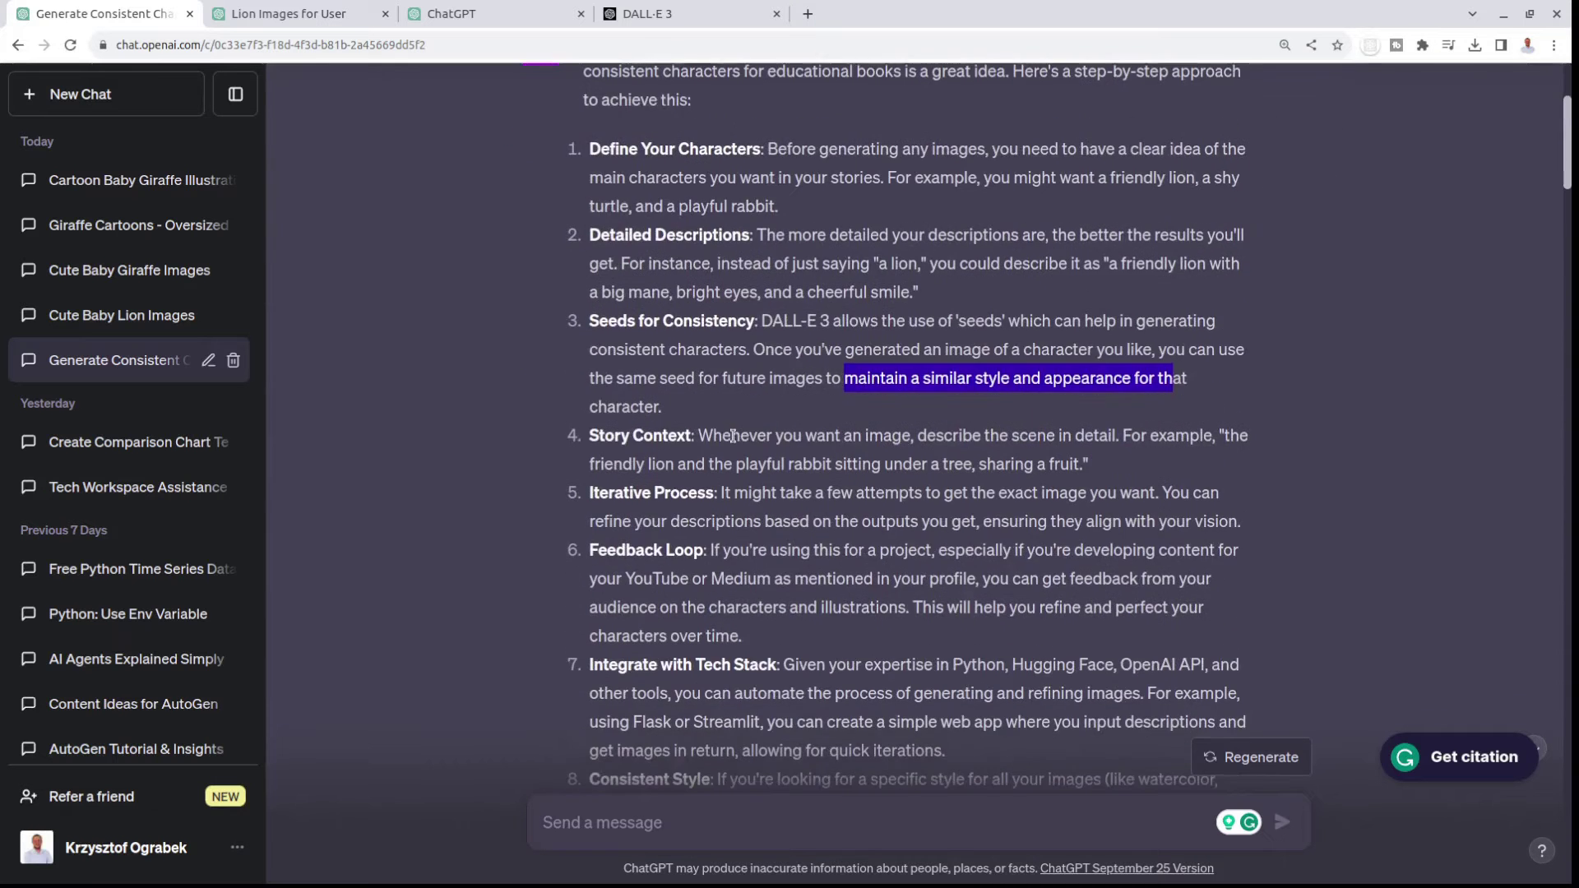
scroll(776, 491, "up", 3)
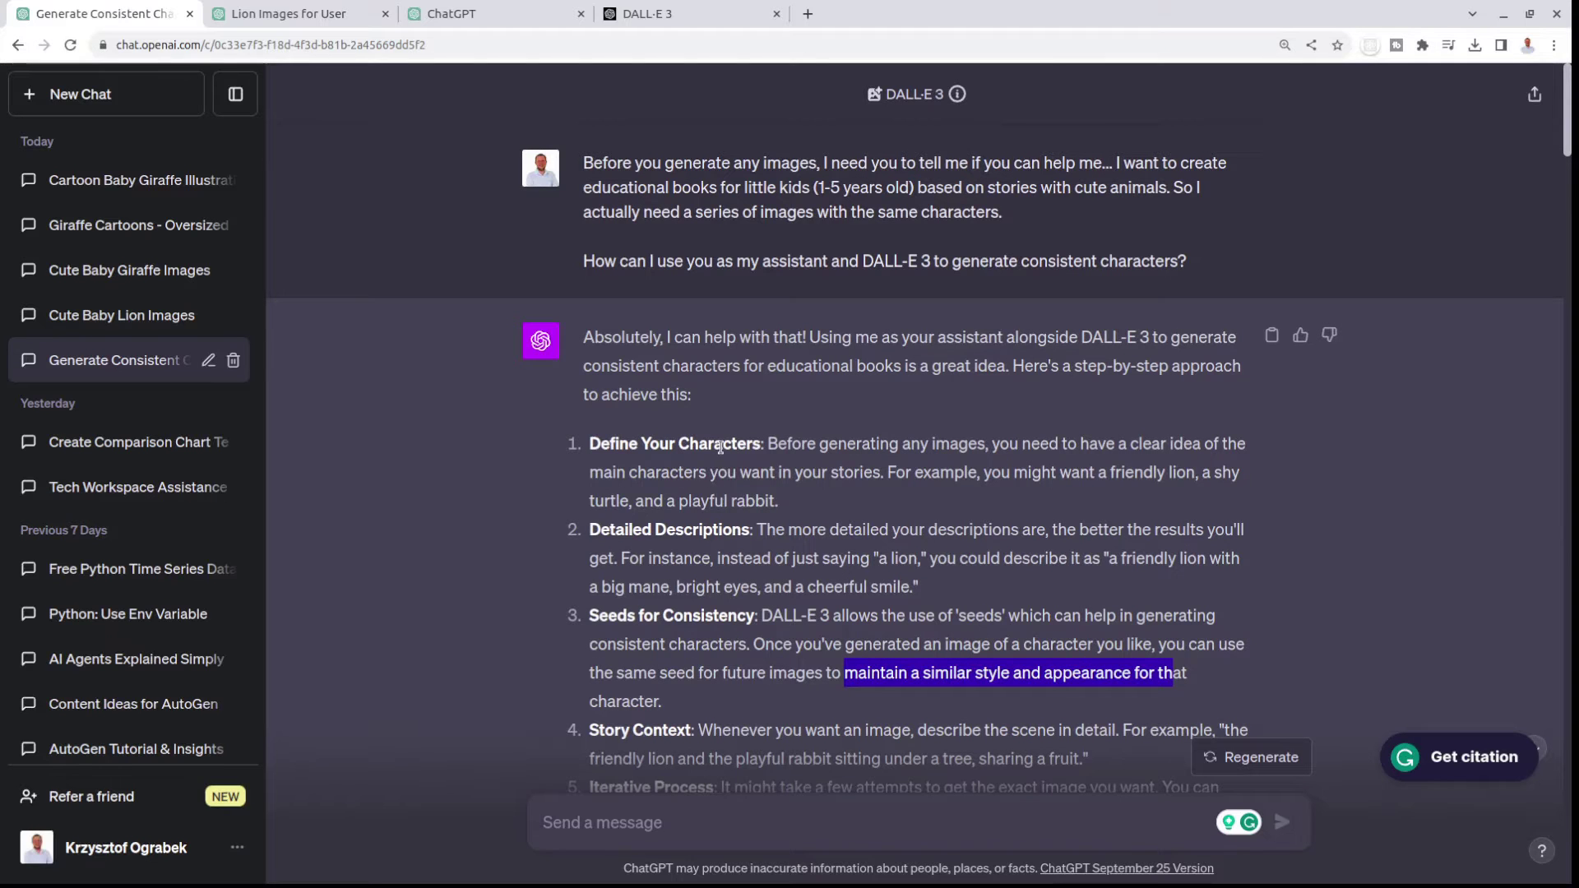
- Return to the 'Lion Images for User' chat and highlight the first lion prompt
left_click(297, 14)
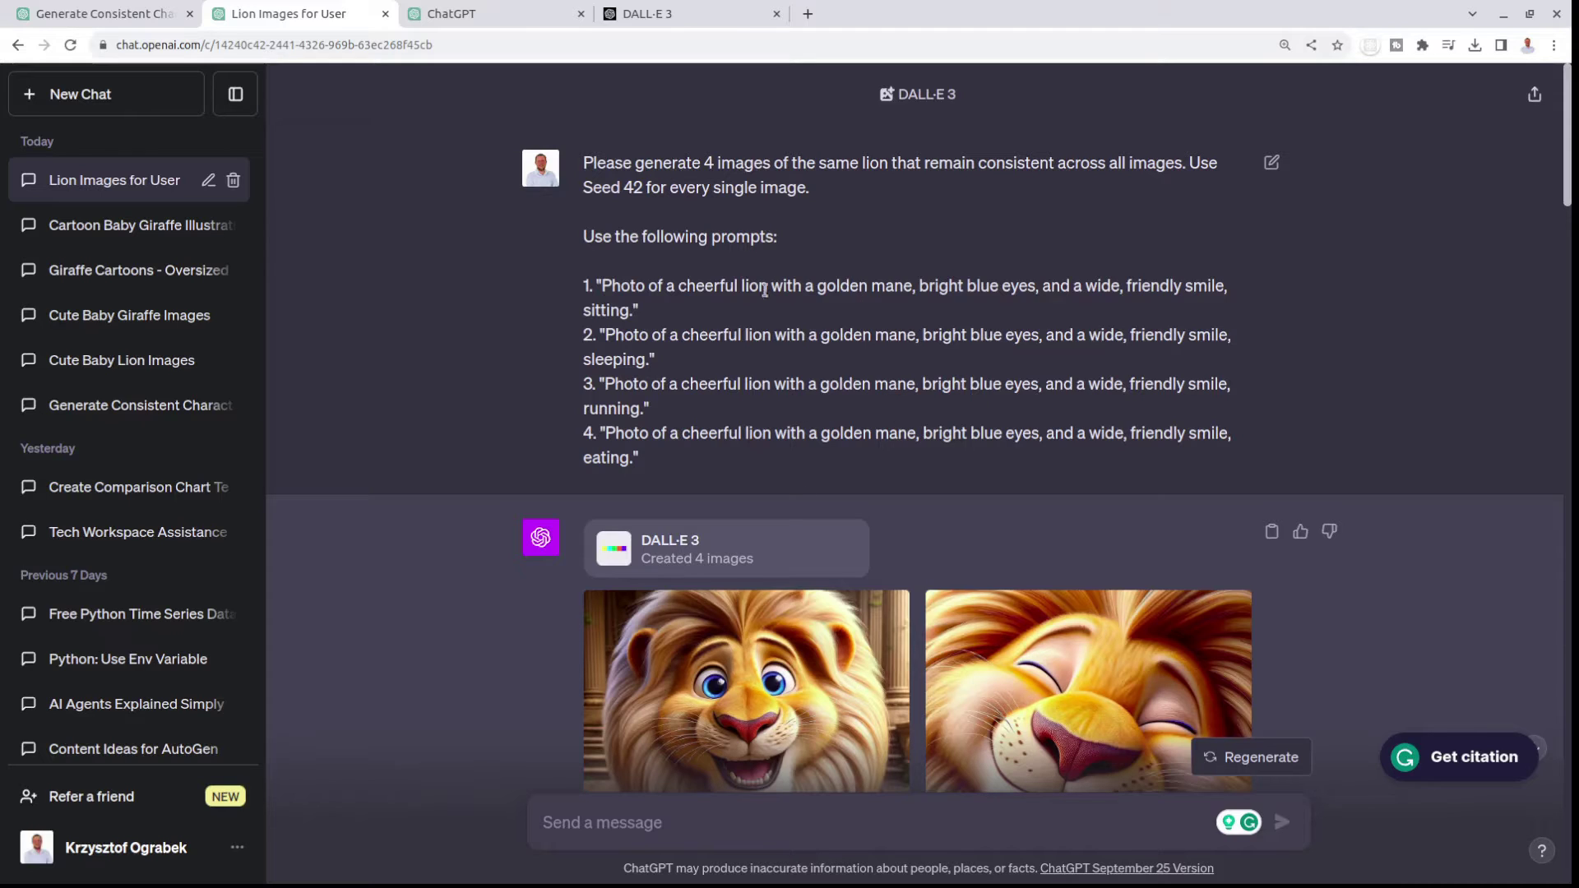
scroll(1025, 332, "down", 5)
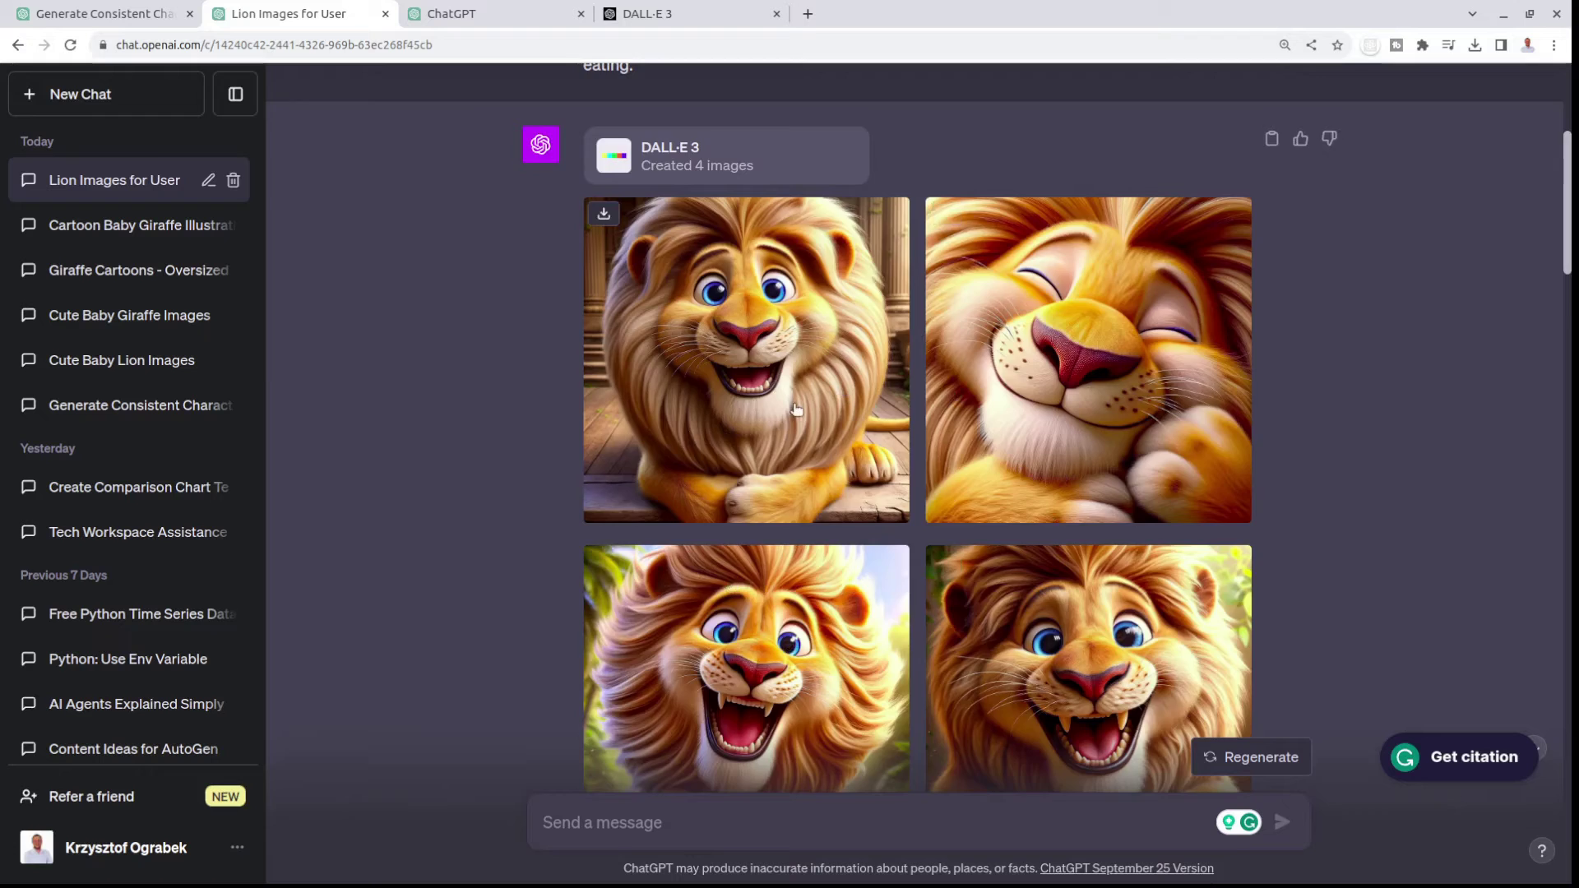
scroll(1064, 462, "up", 5)
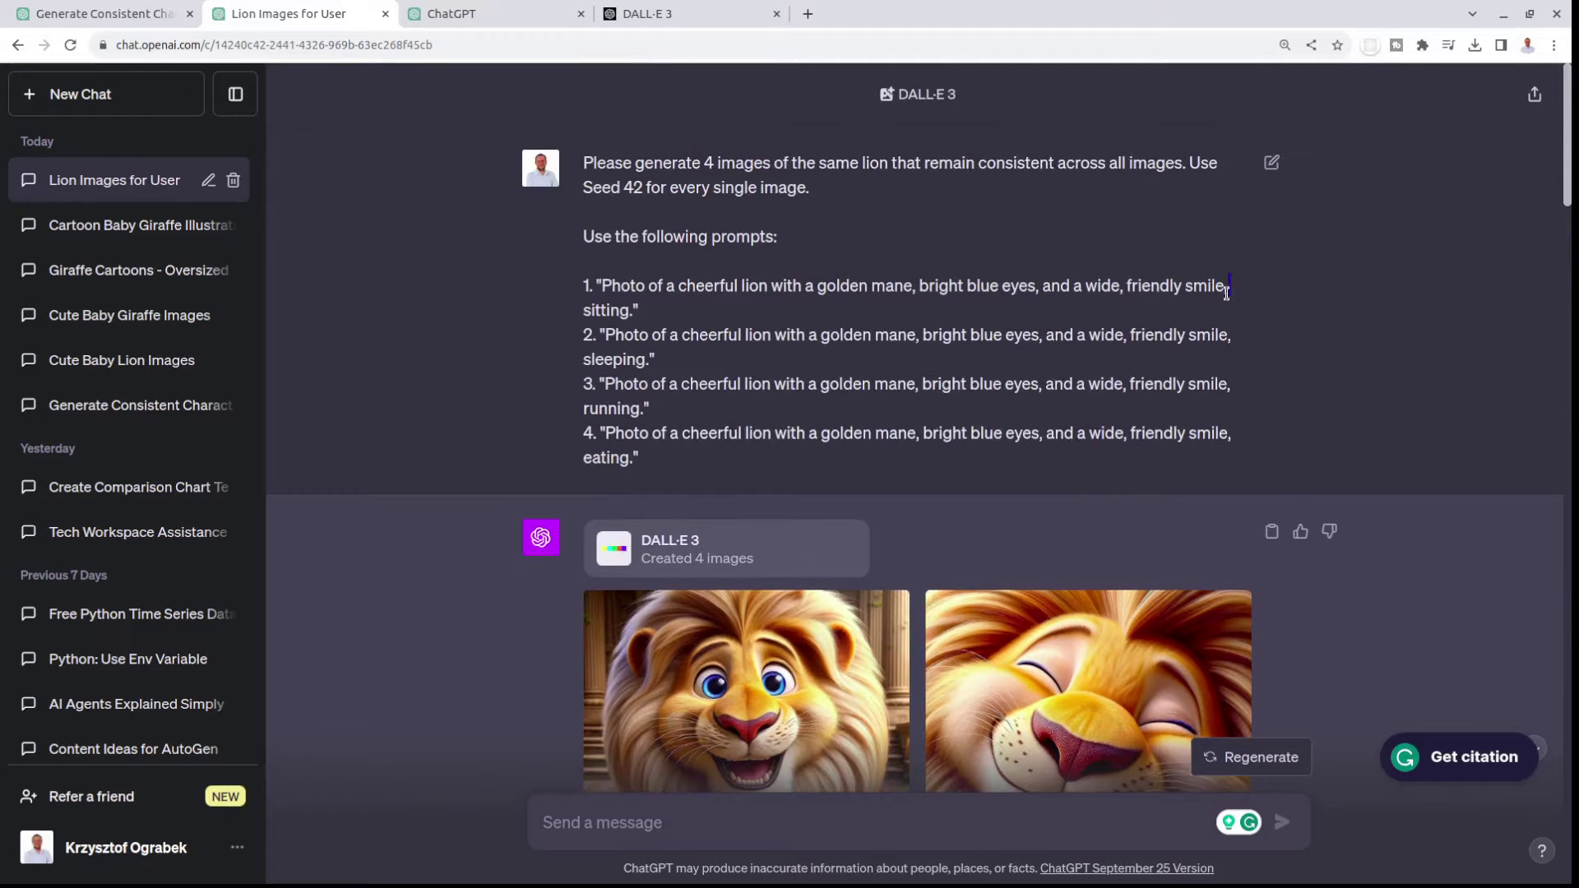
left_click_drag(1226, 288, 601, 278)
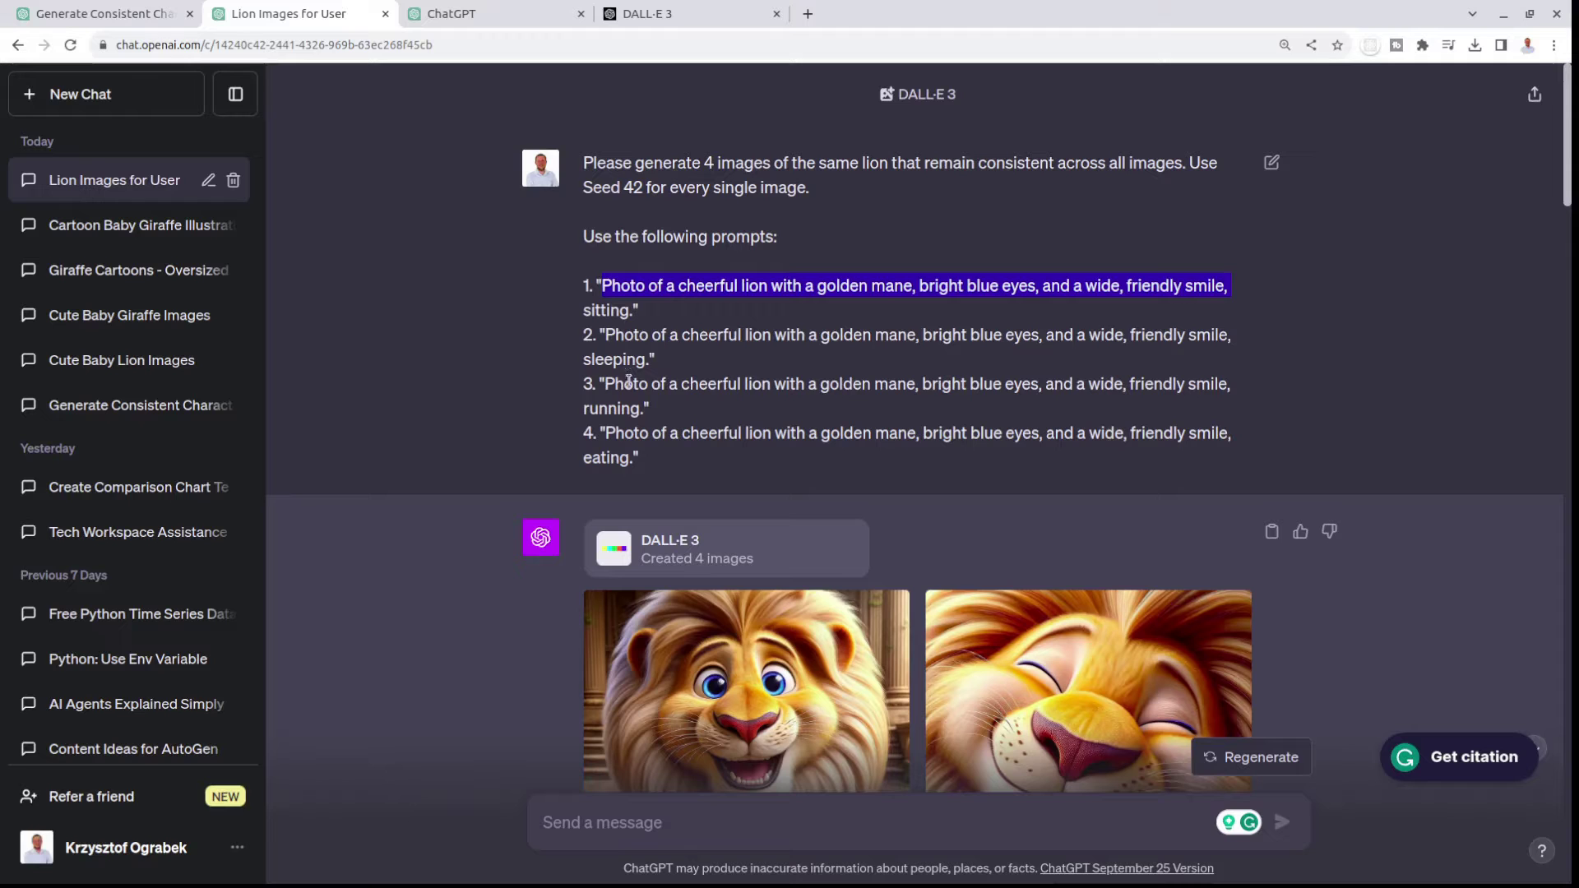
- Highlight the words sitting, sleeping, running and eating in the four prompts
scroll(609, 352, "down", 1)
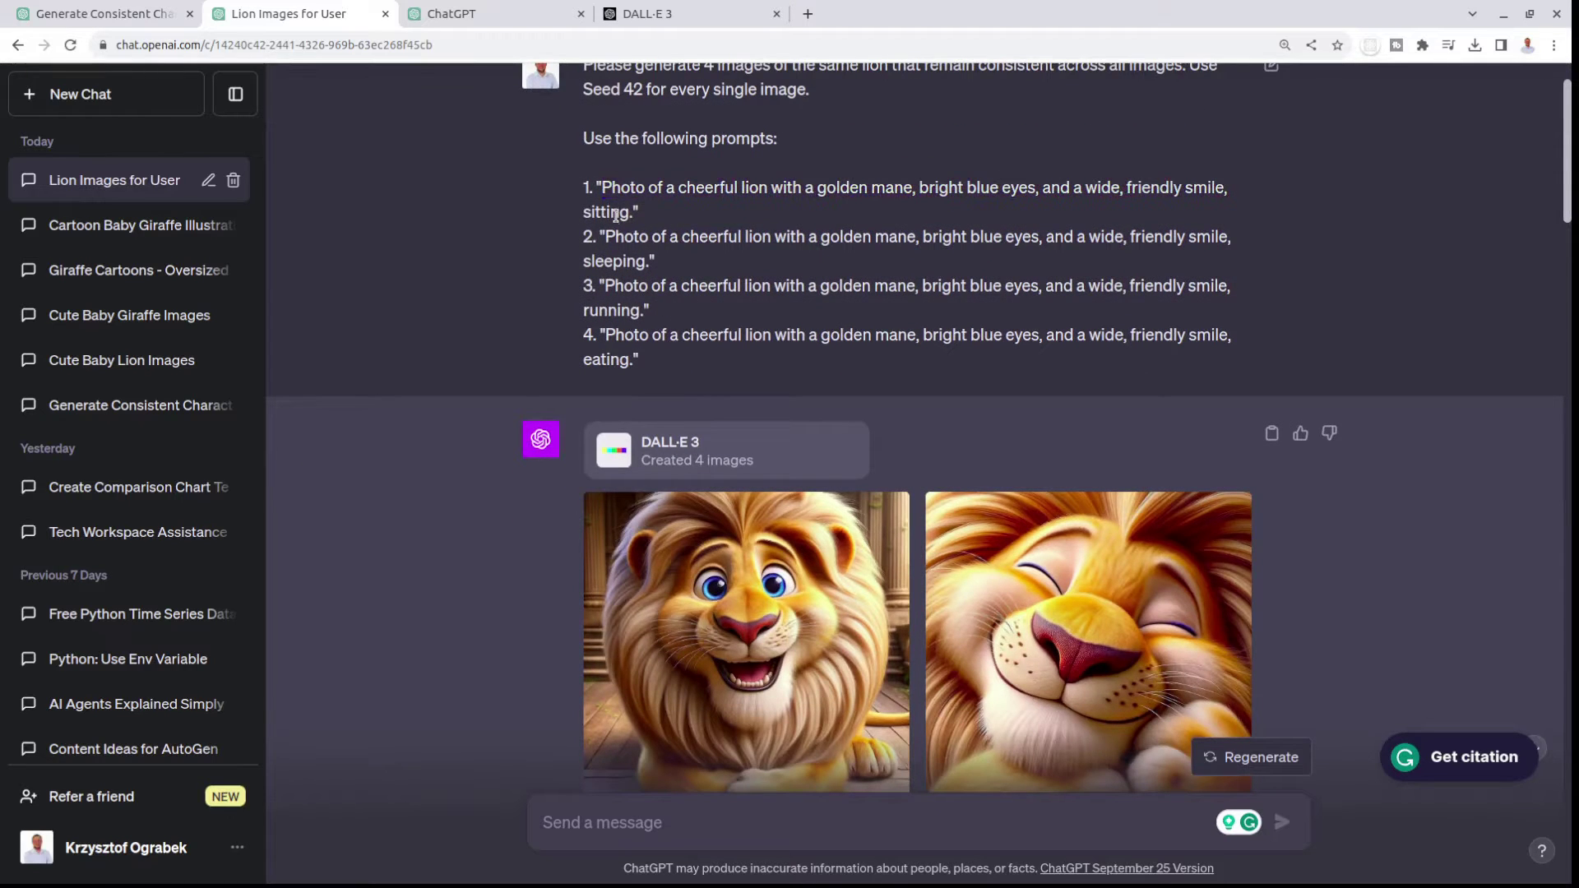
double_click(617, 214)
double_click(612, 261)
double_click(609, 310)
double_click(596, 359)
- Highlight the seed 42 request, then review the savannah, elephant, butterfly and bedtime-story follow-up
scroll(596, 359, "down", 3)
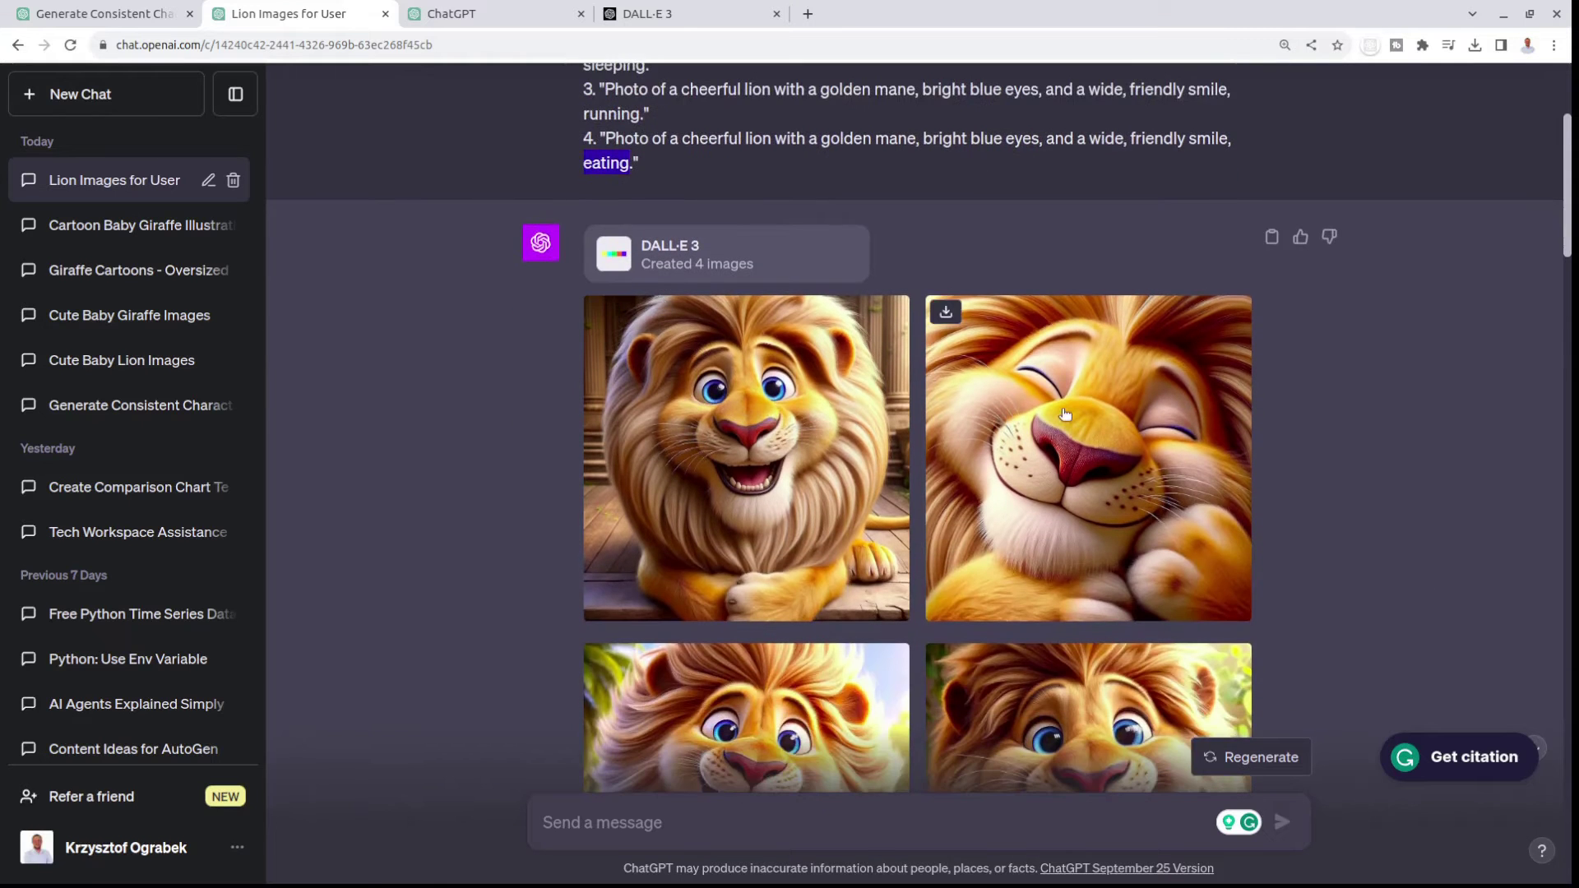
scroll(1061, 419, "down", 3)
scroll(1293, 581, "up", 1)
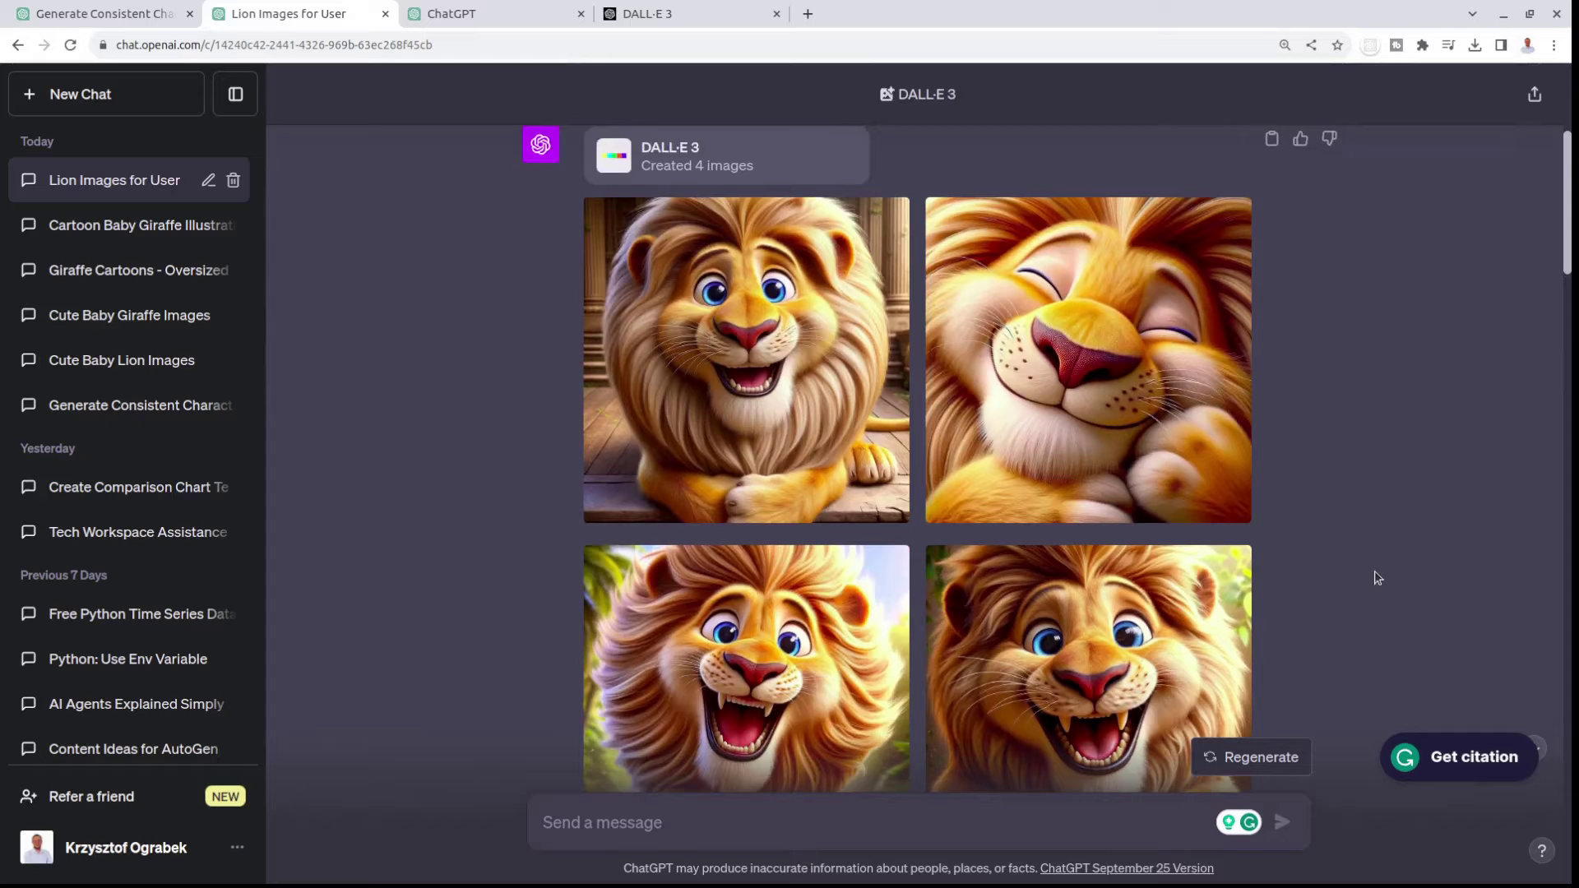
scroll(1390, 621, "up", 4)
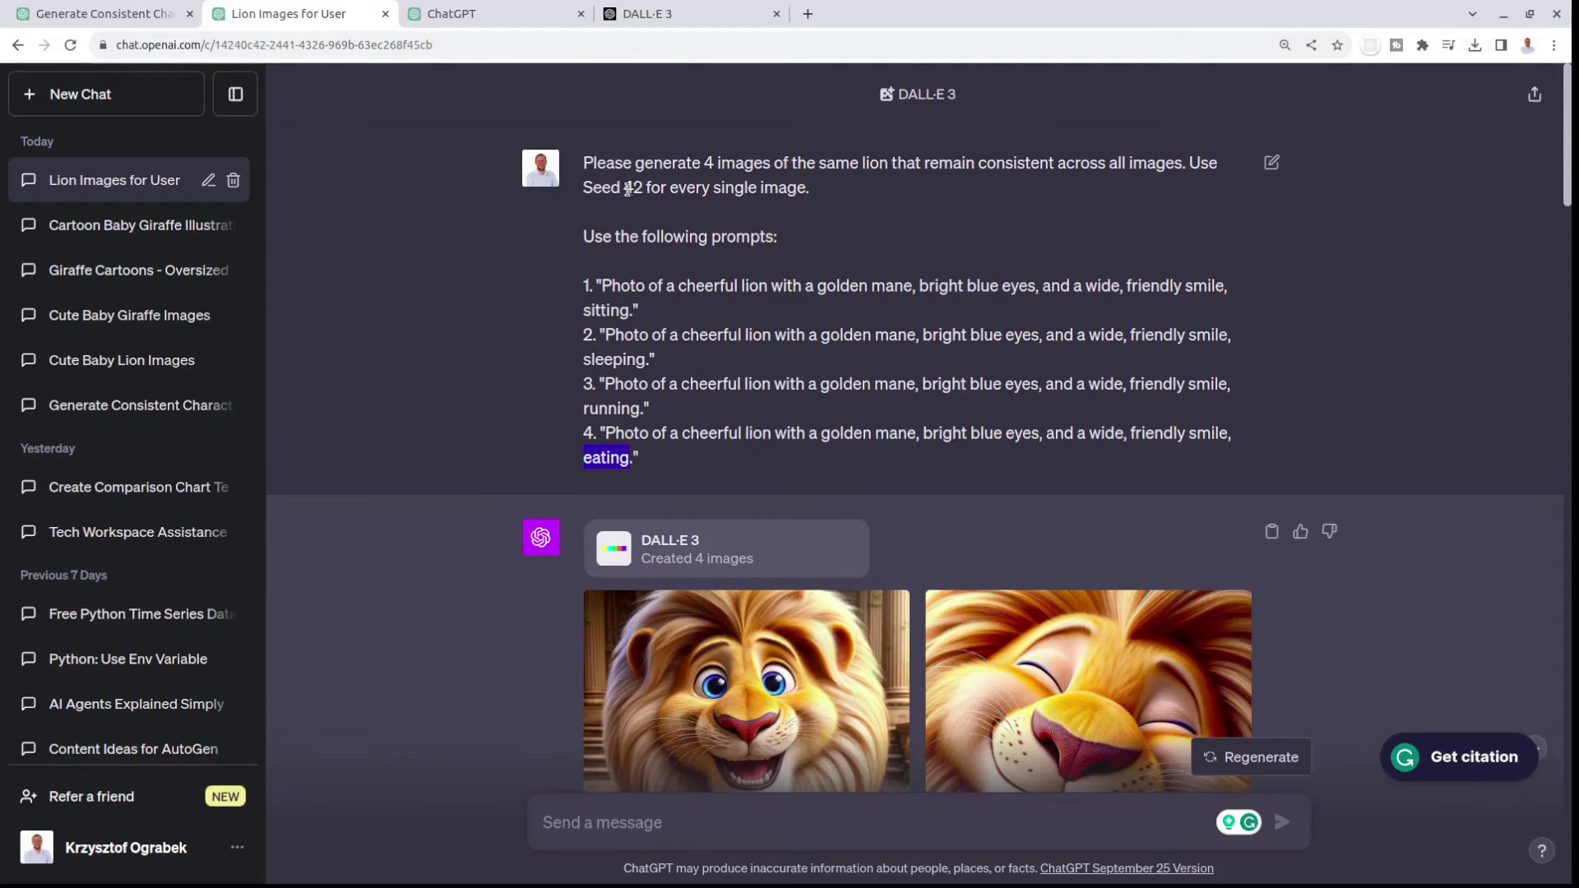
left_click_drag(640, 185, 590, 190)
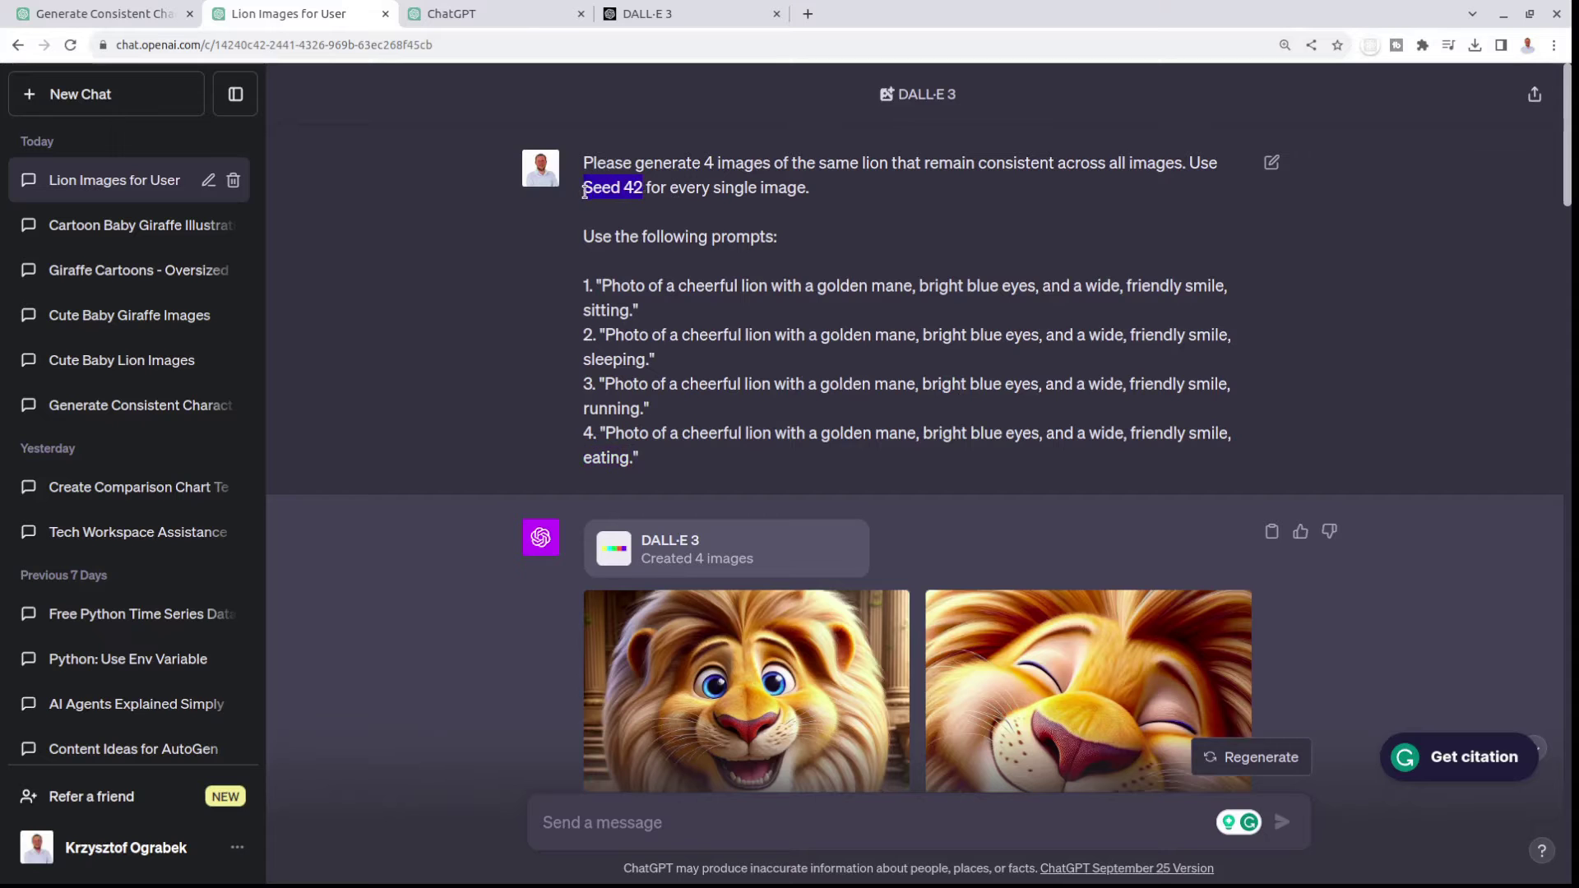
scroll(806, 213, "down", 3)
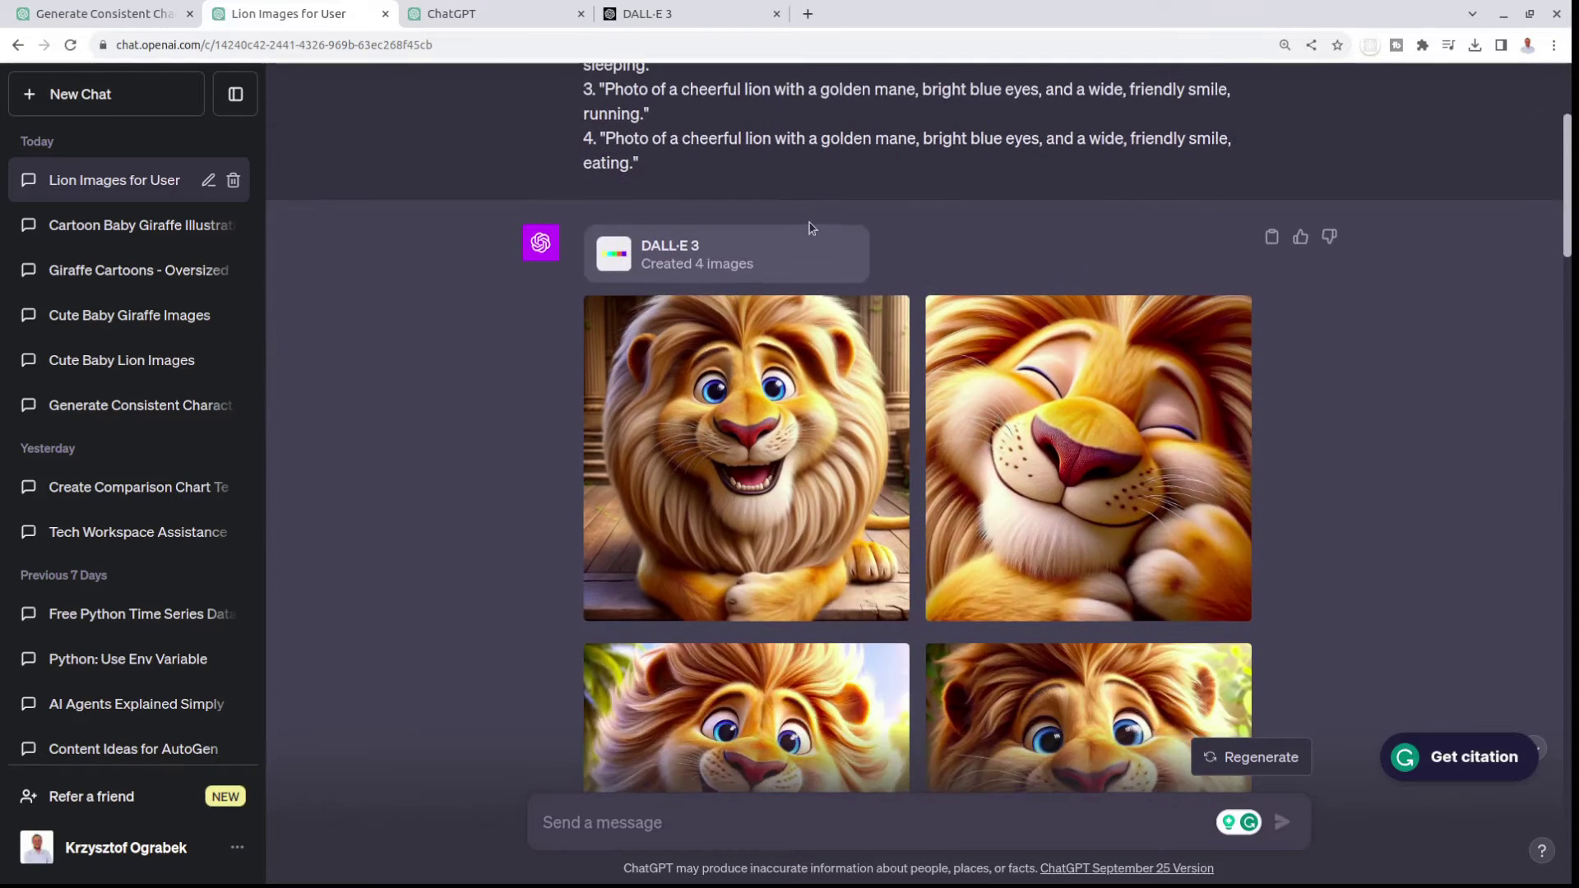
scroll(809, 222, "down", 2)
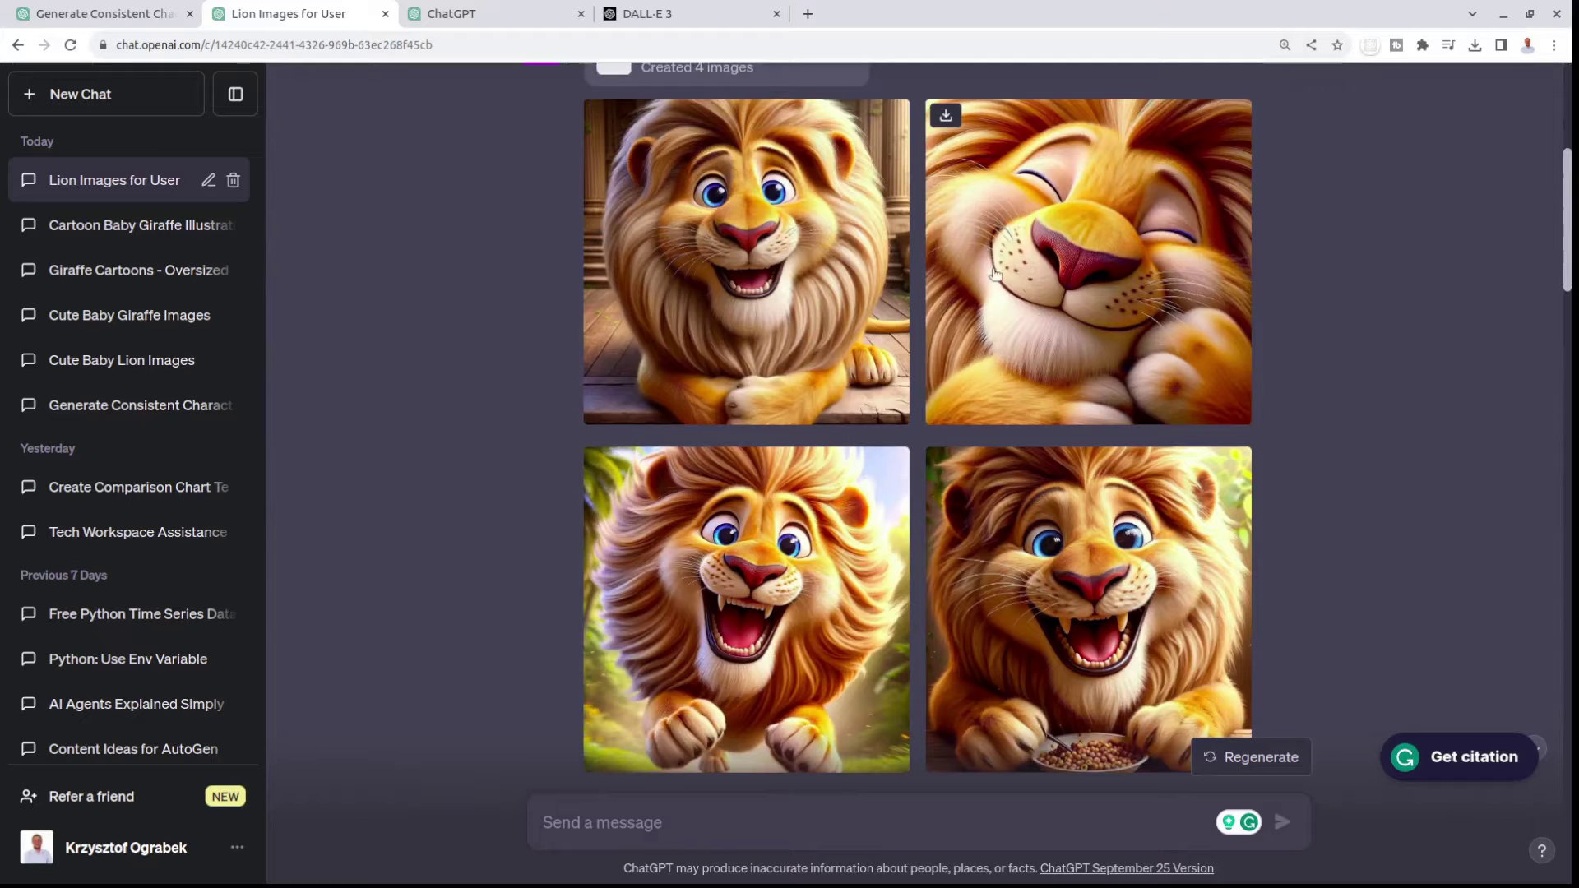
scroll(1102, 440, "down", 3)
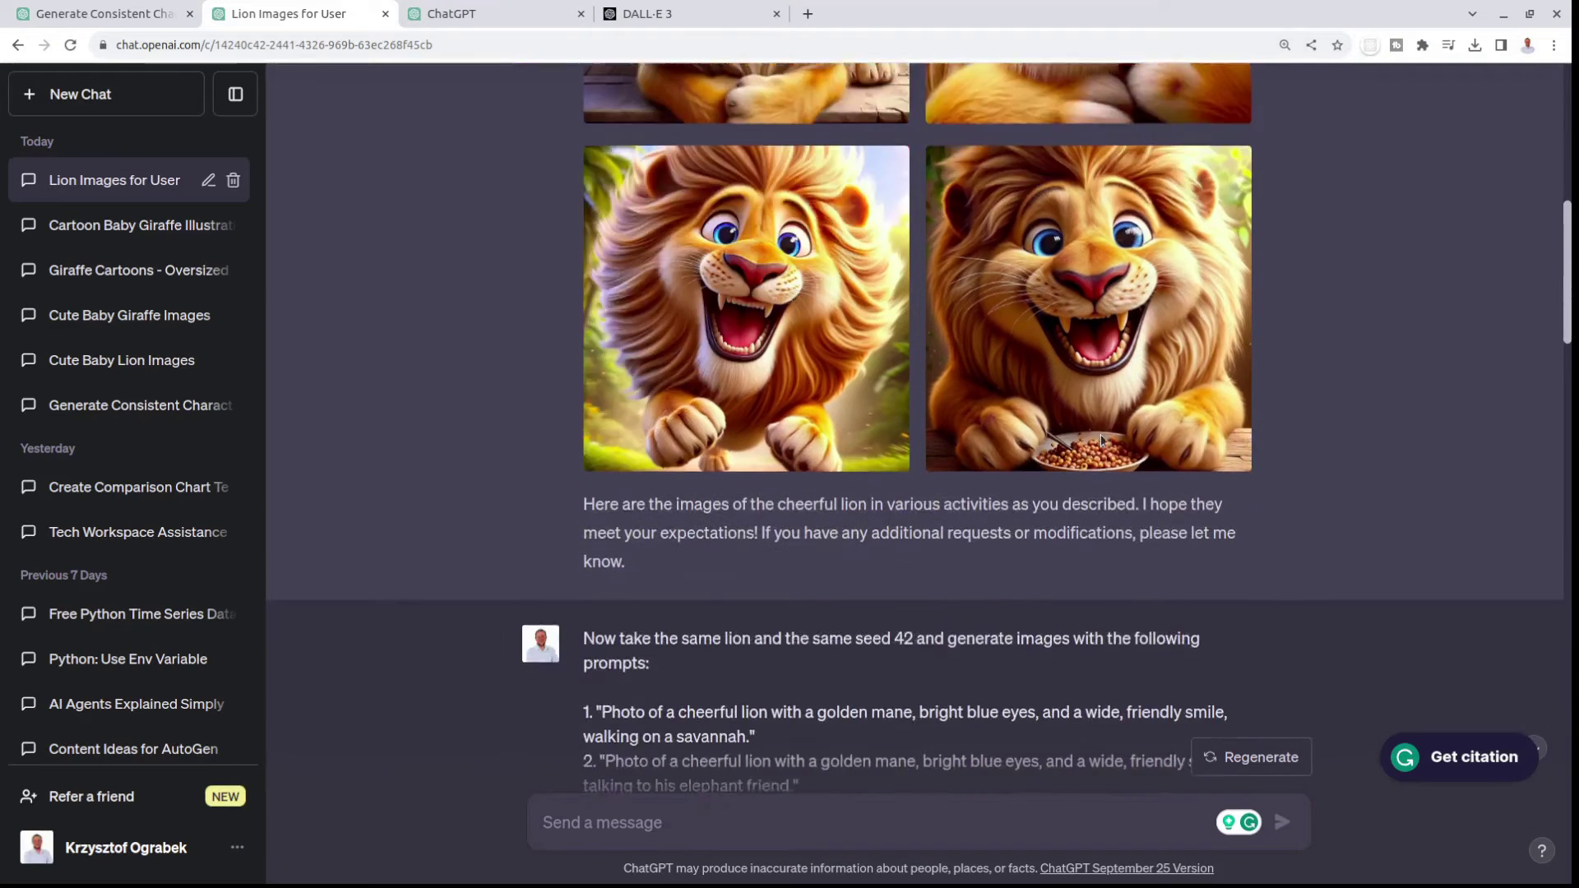
scroll(1100, 434, "down", 3)
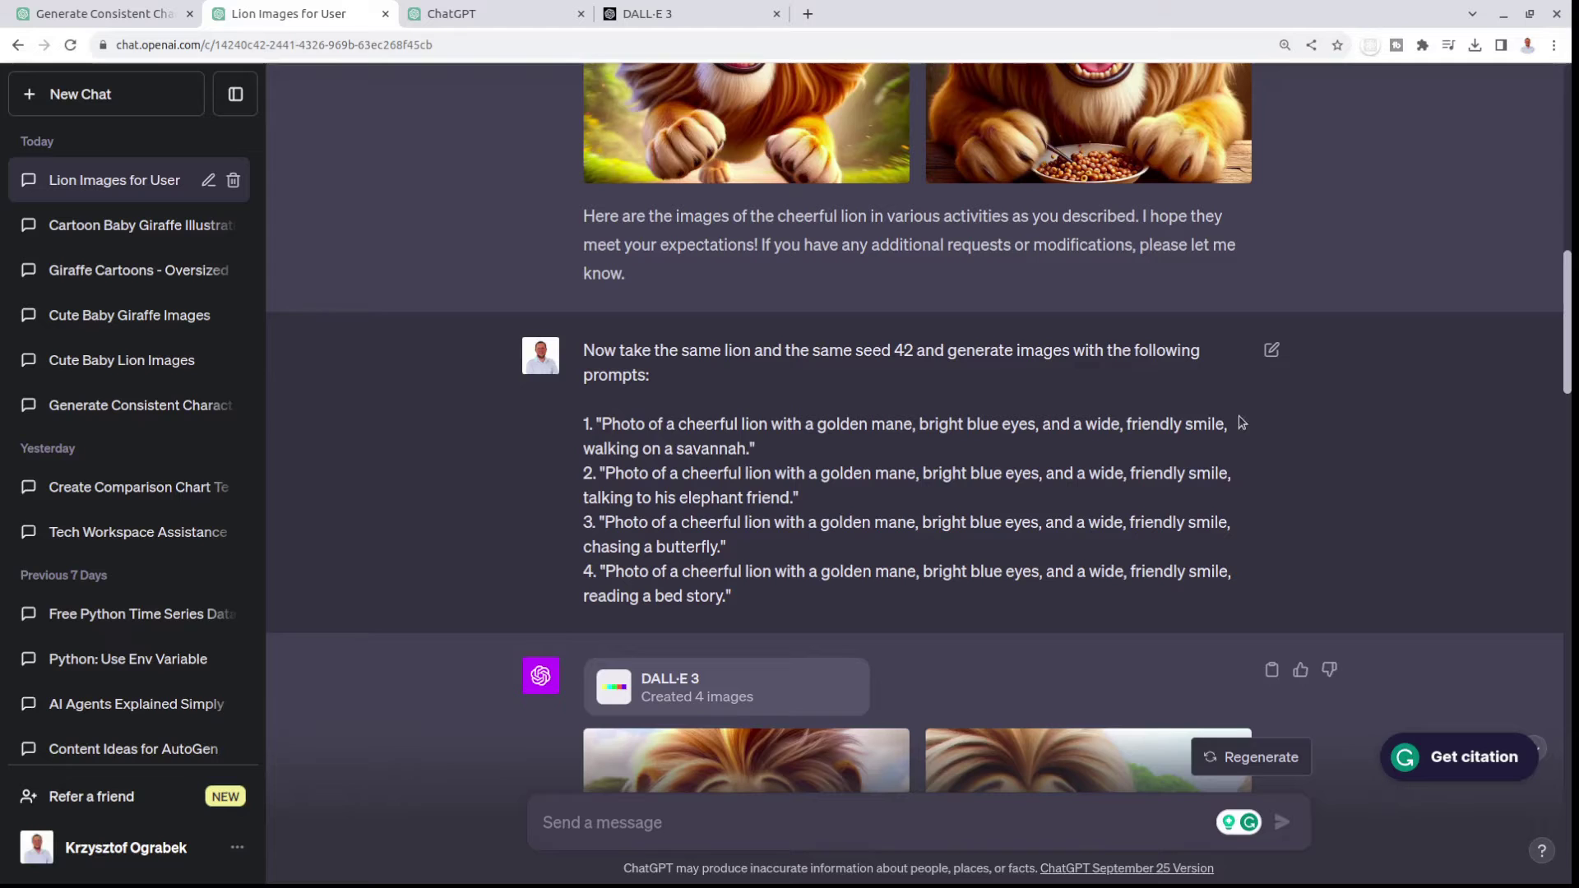
left_click_drag(1241, 424, 581, 453)
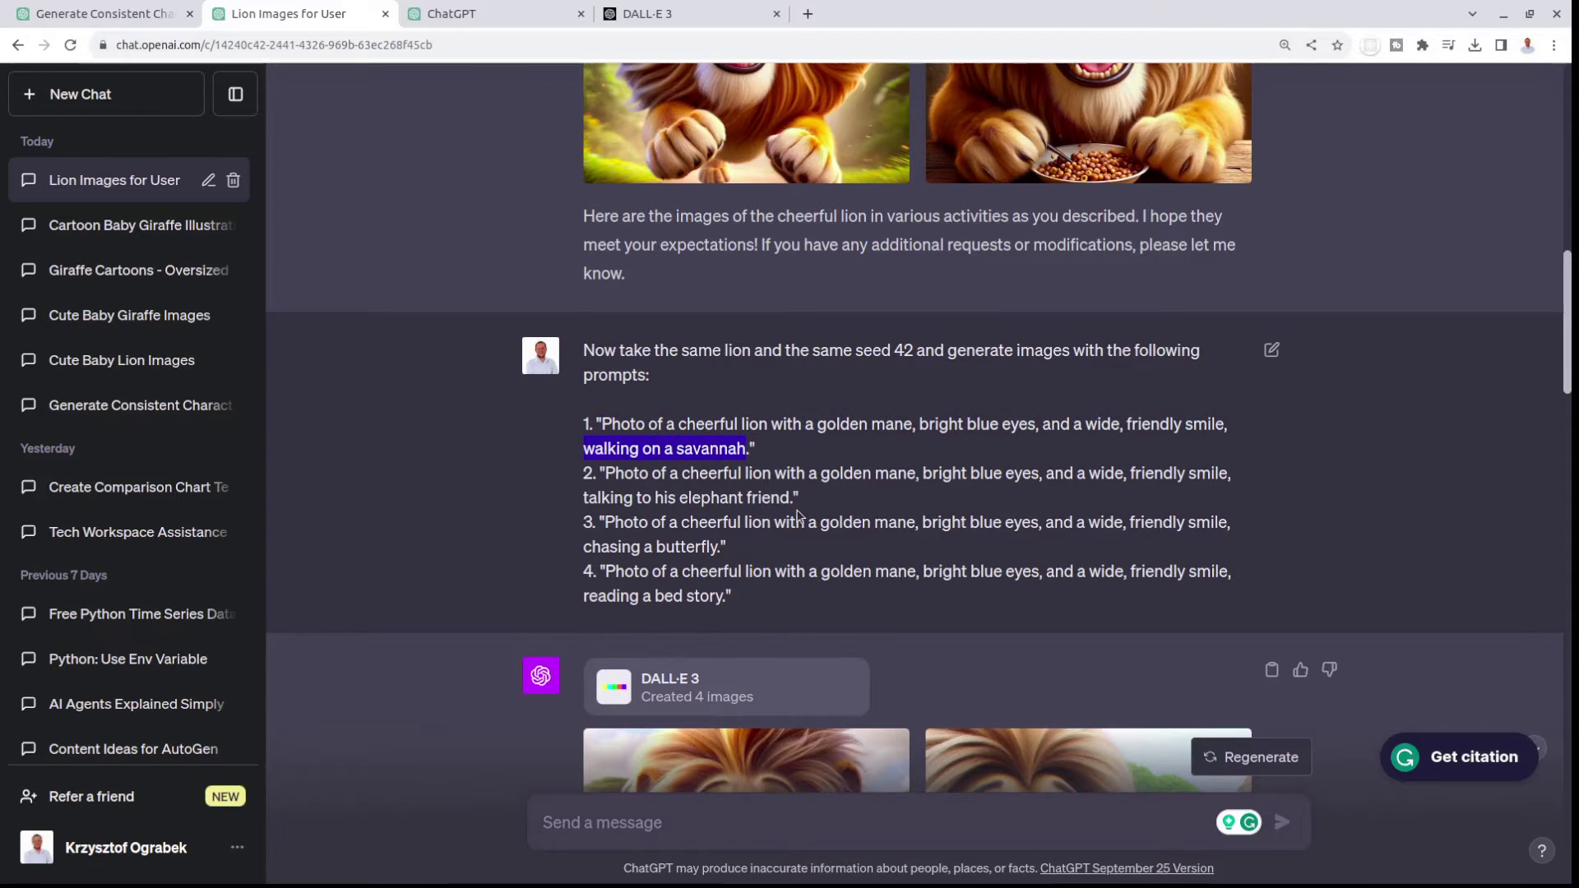
left_click_drag(776, 501, 770, 500)
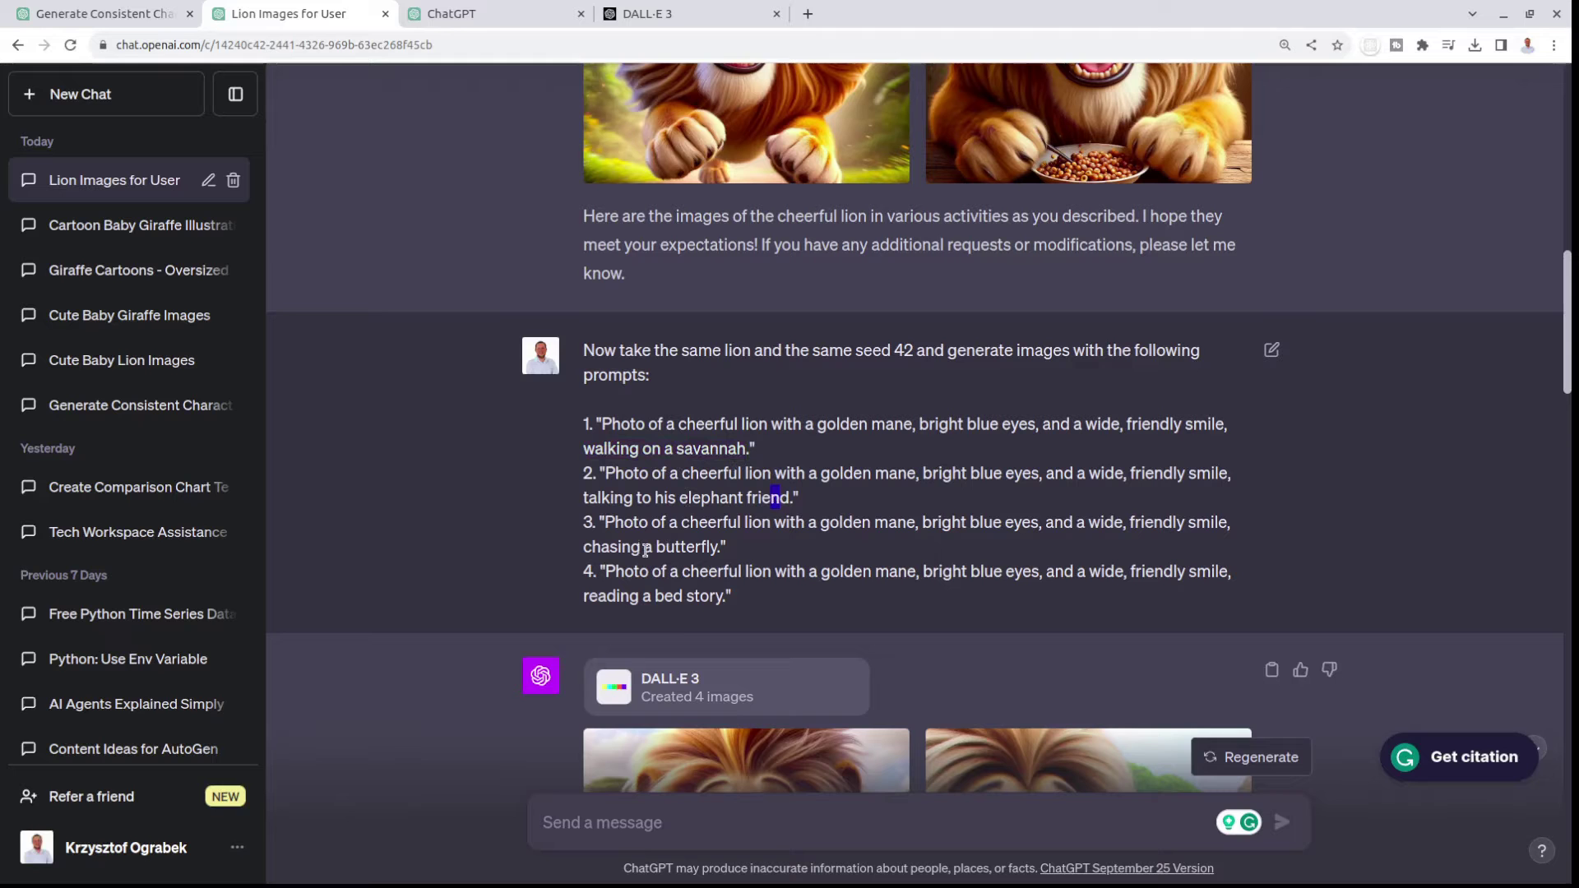
scroll(741, 515, "down", 6)
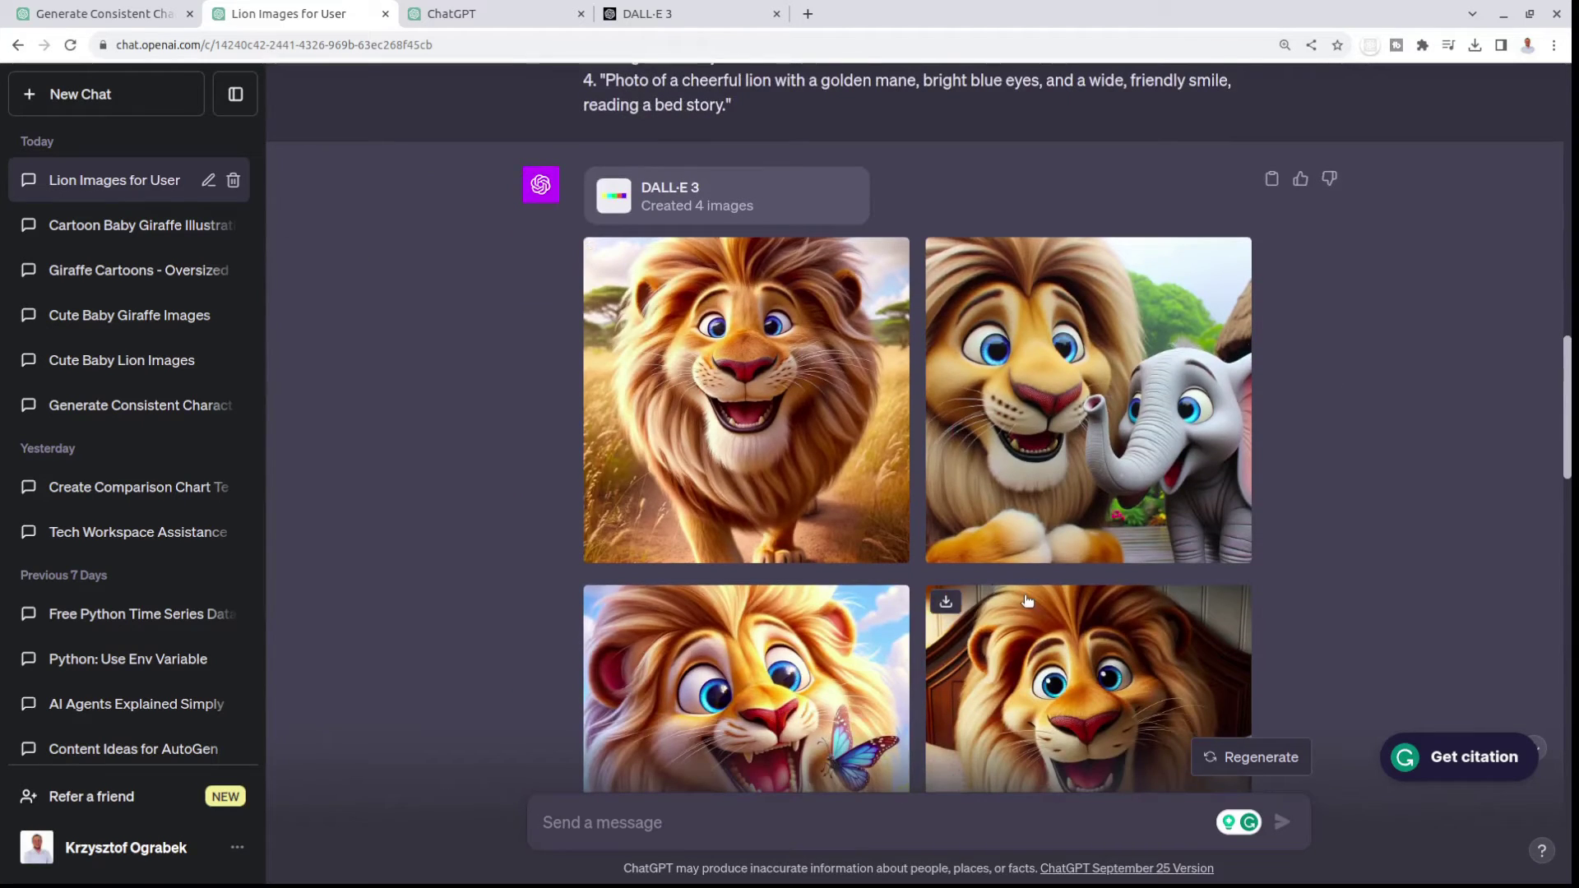
scroll(1027, 601, "down", 1)
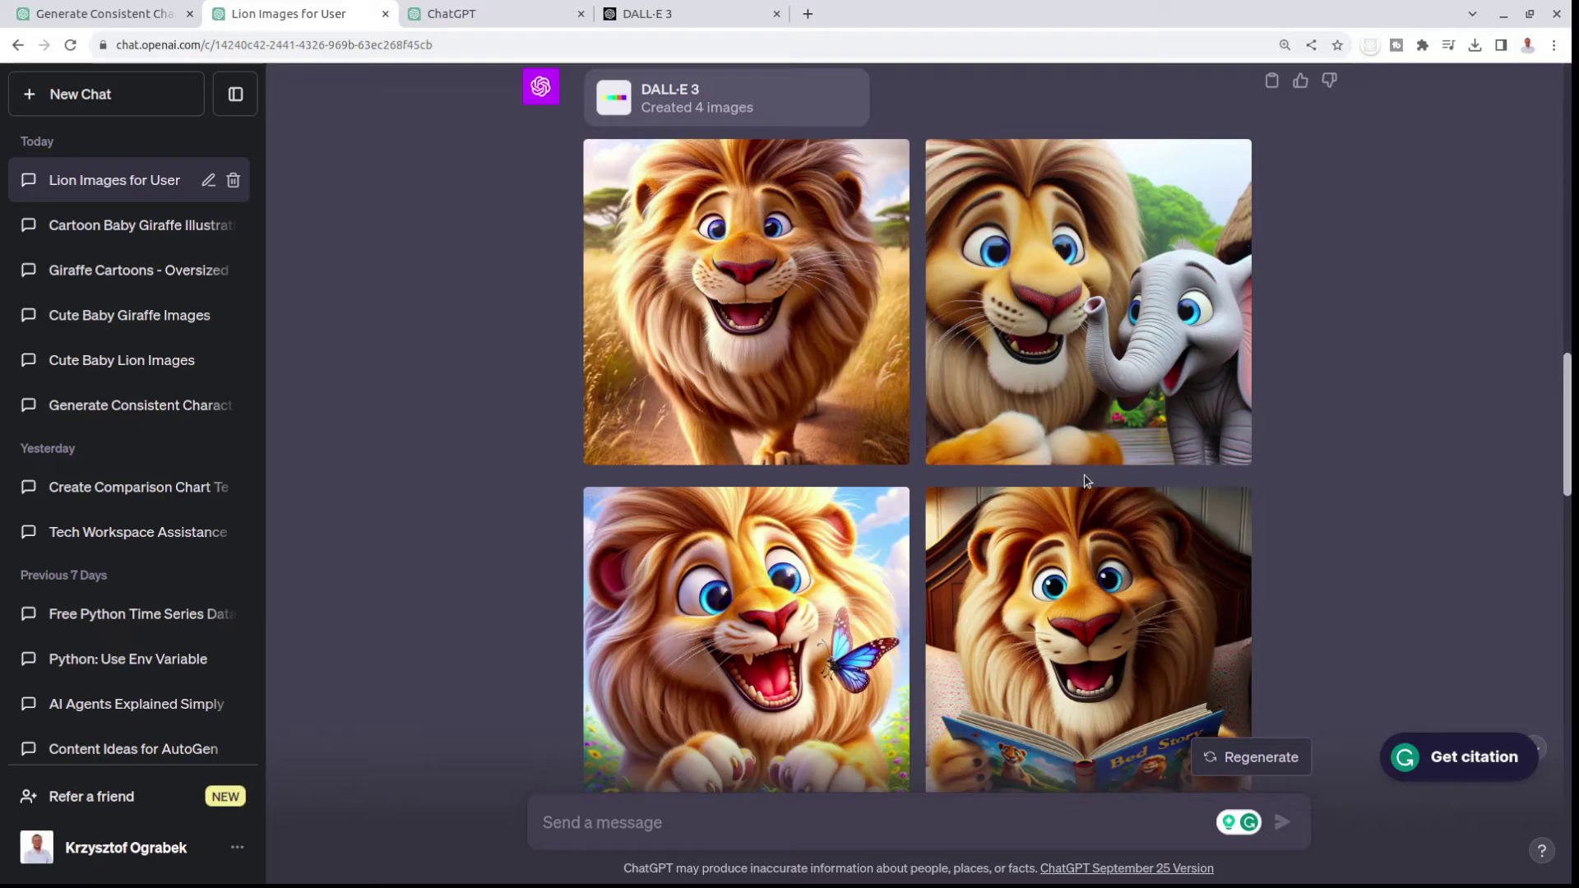
scroll(1085, 481, "up", 12)
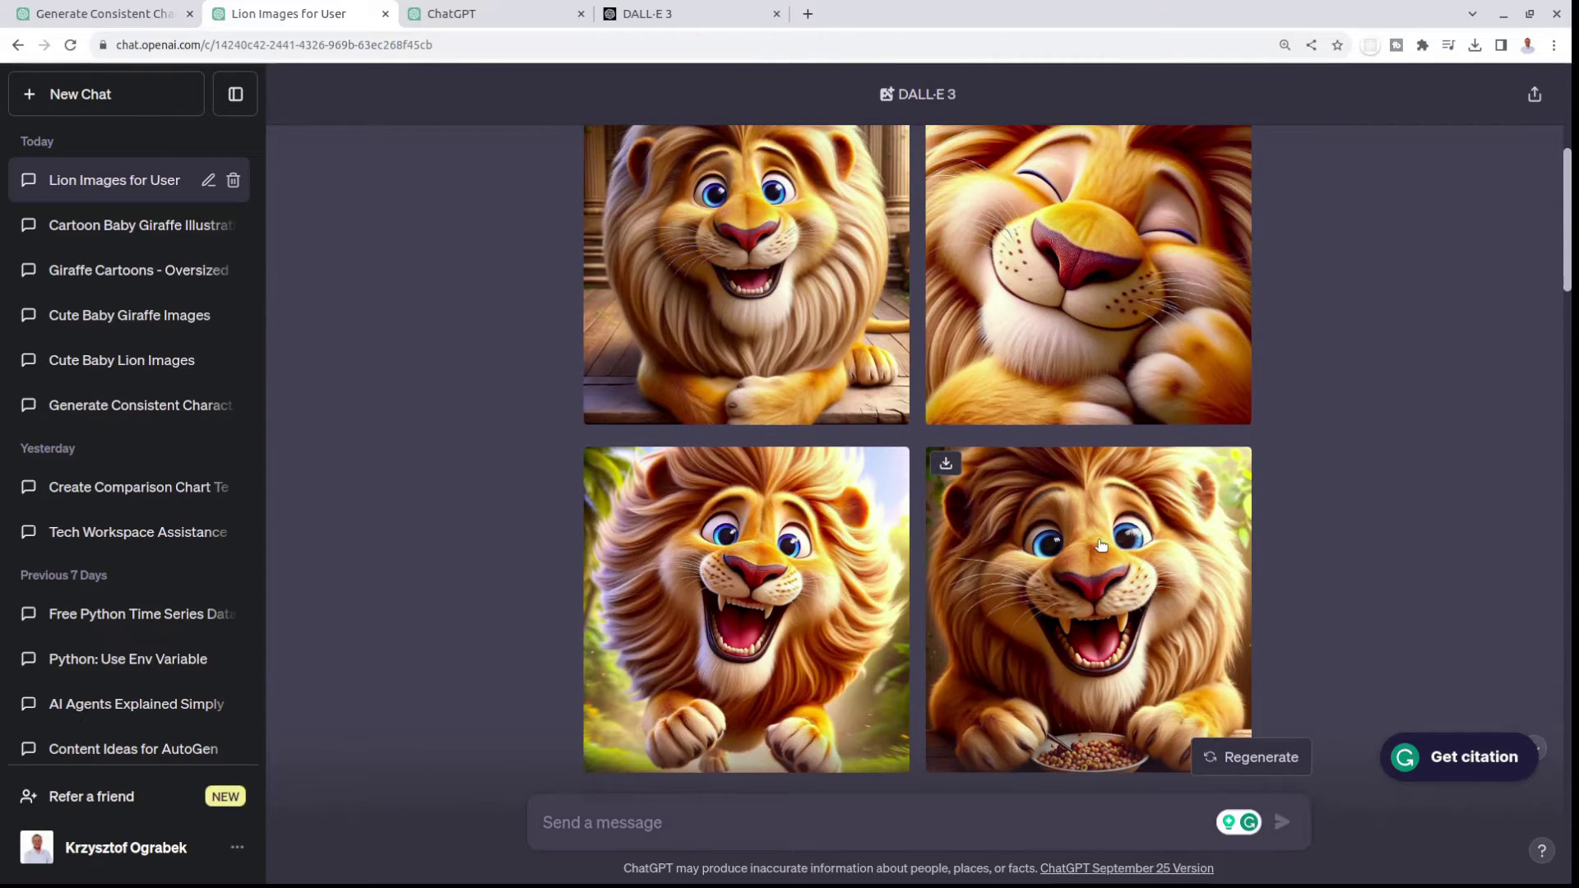
scroll(1102, 545, "up", 2)
scroll(1086, 580, "down", 1)
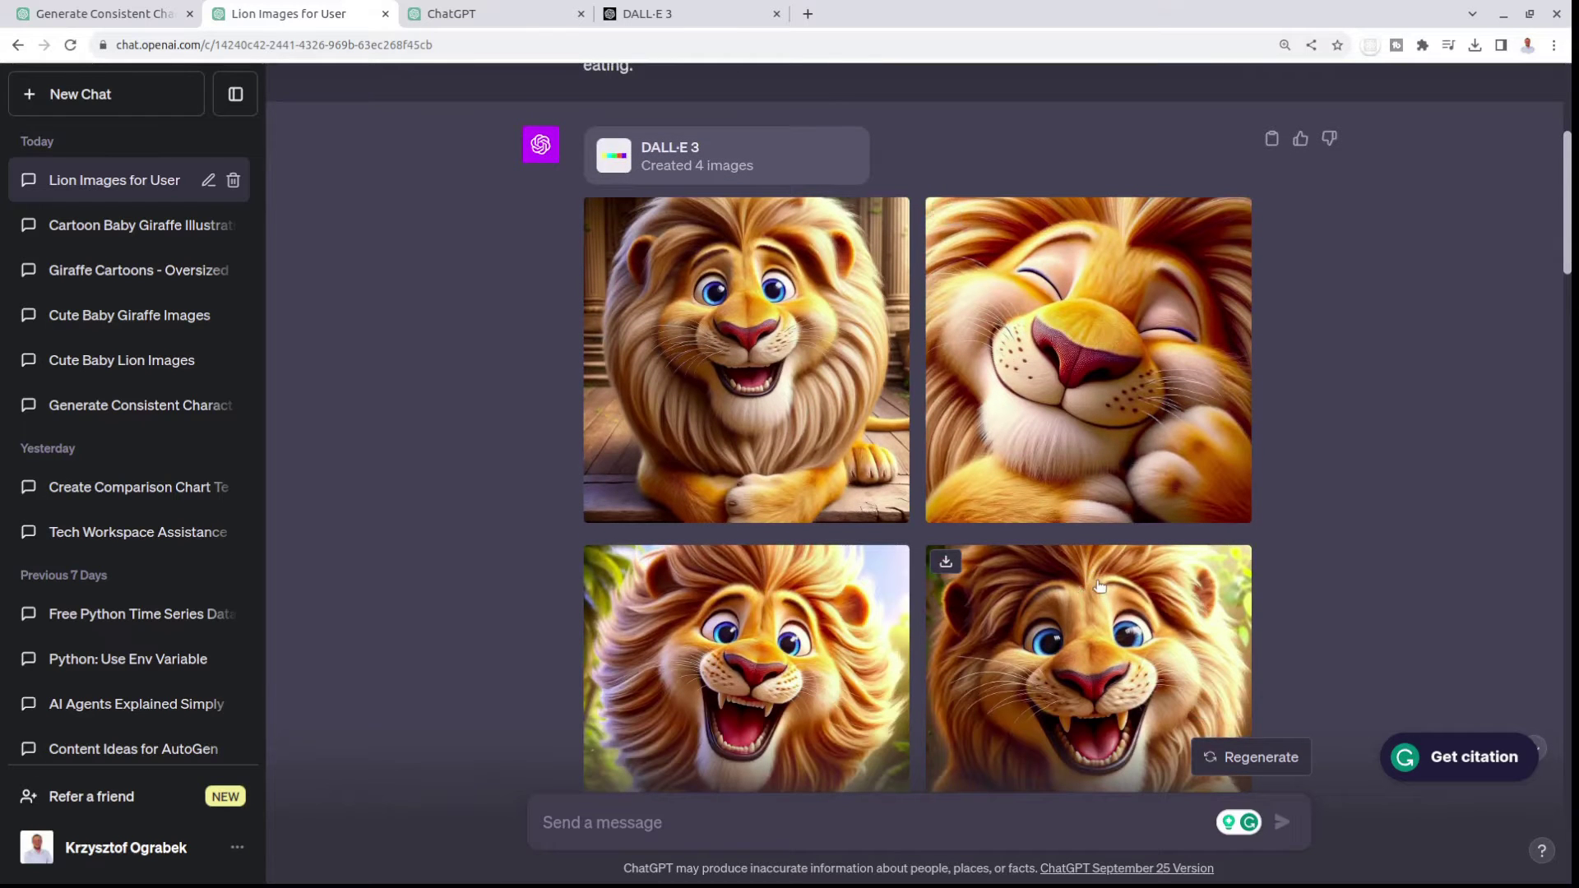
scroll(1100, 586, "down", 9)
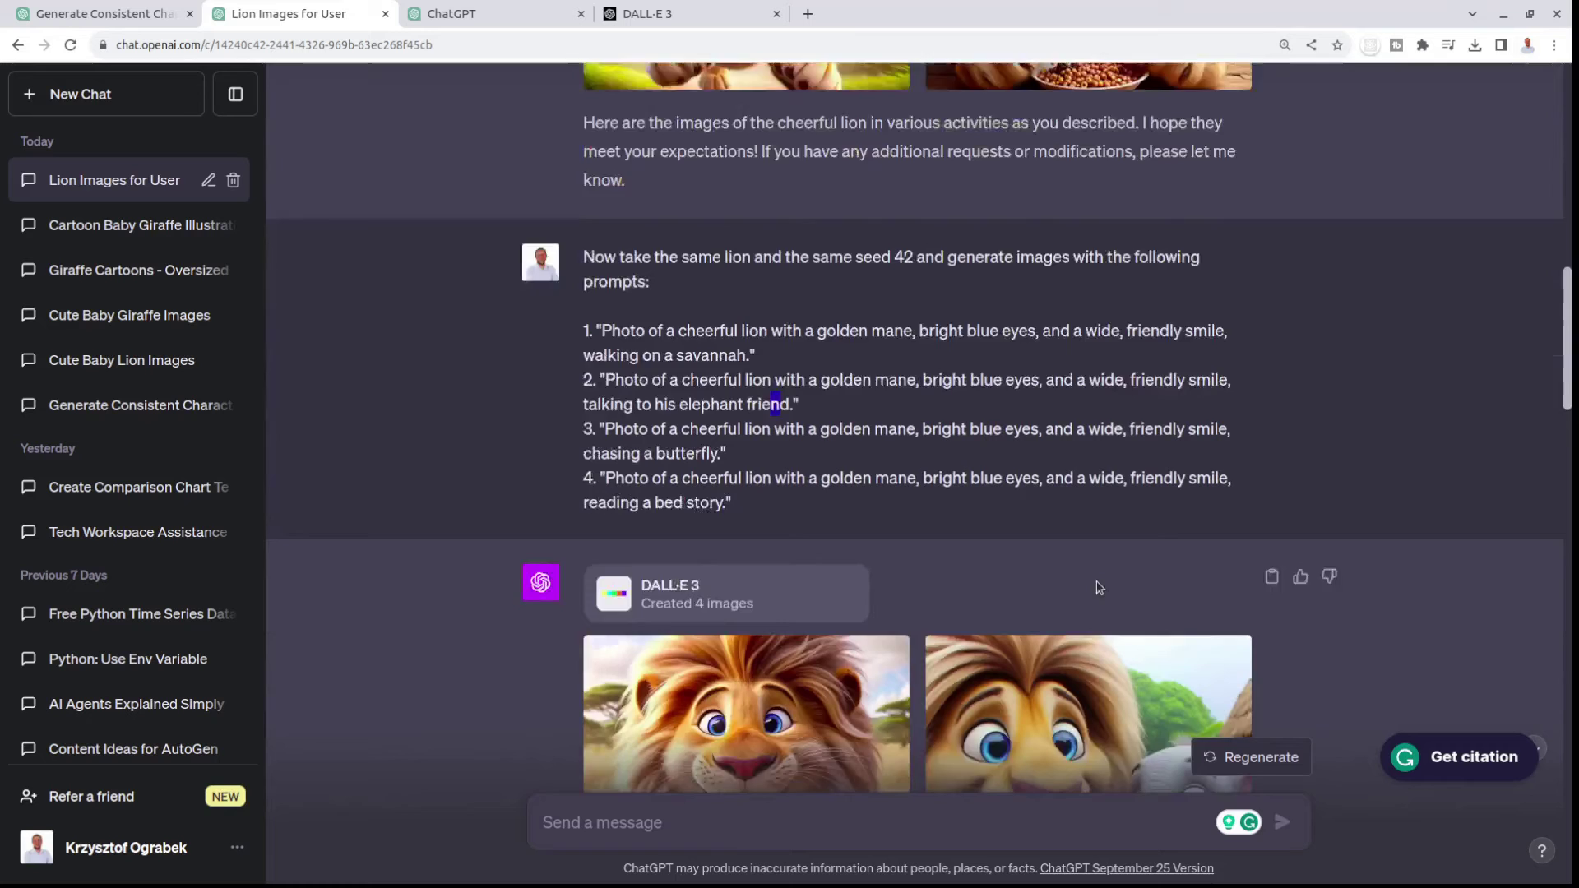
scroll(1099, 587, "down", 5)
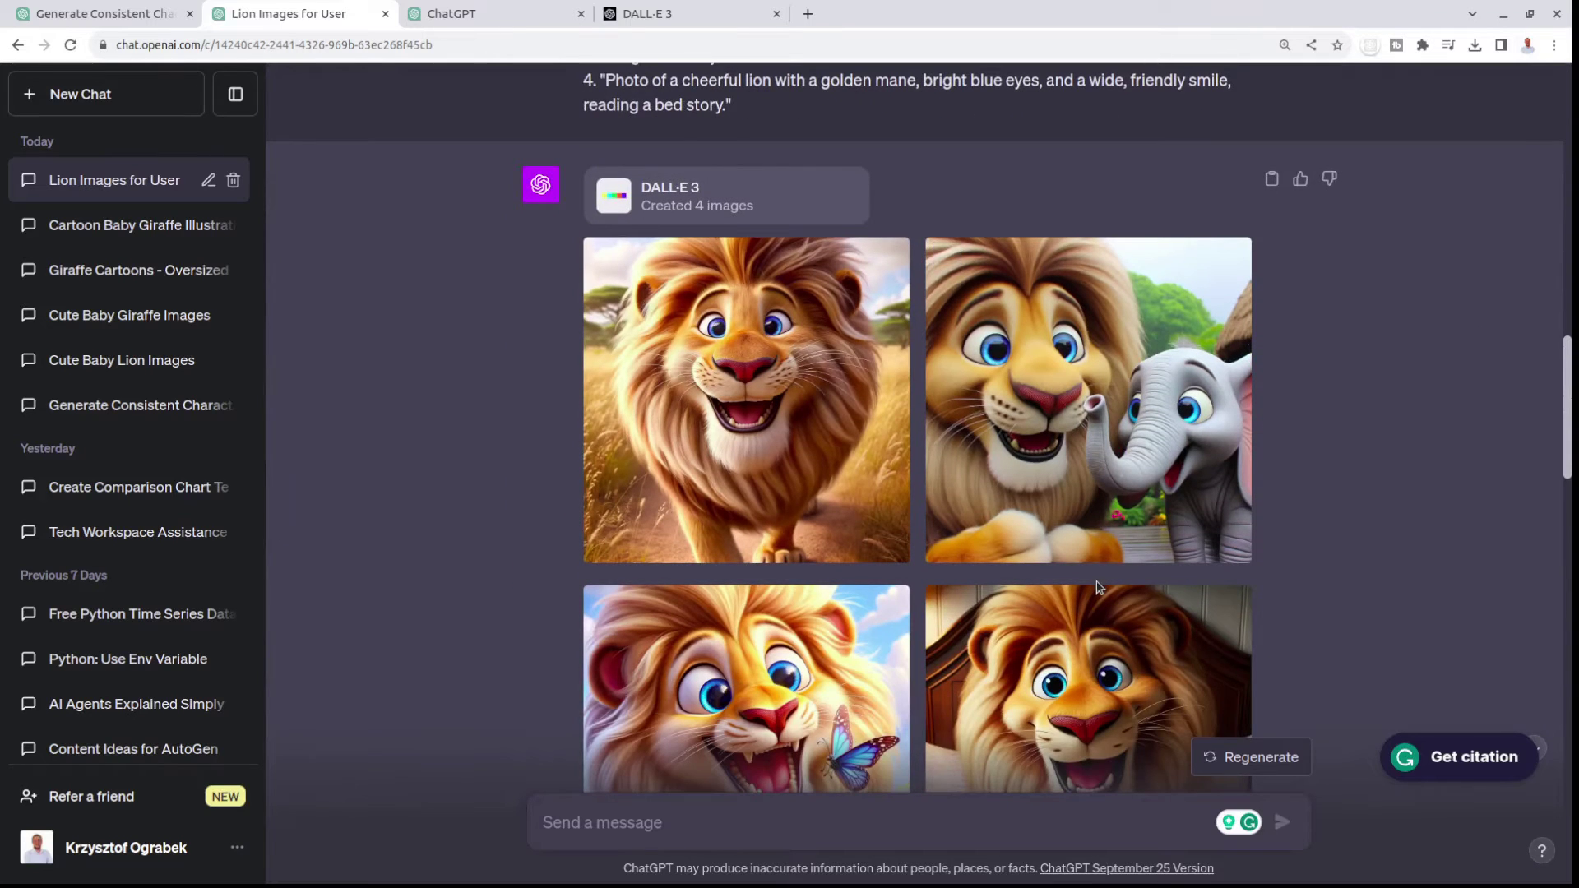
scroll(1078, 559, "down", 4)
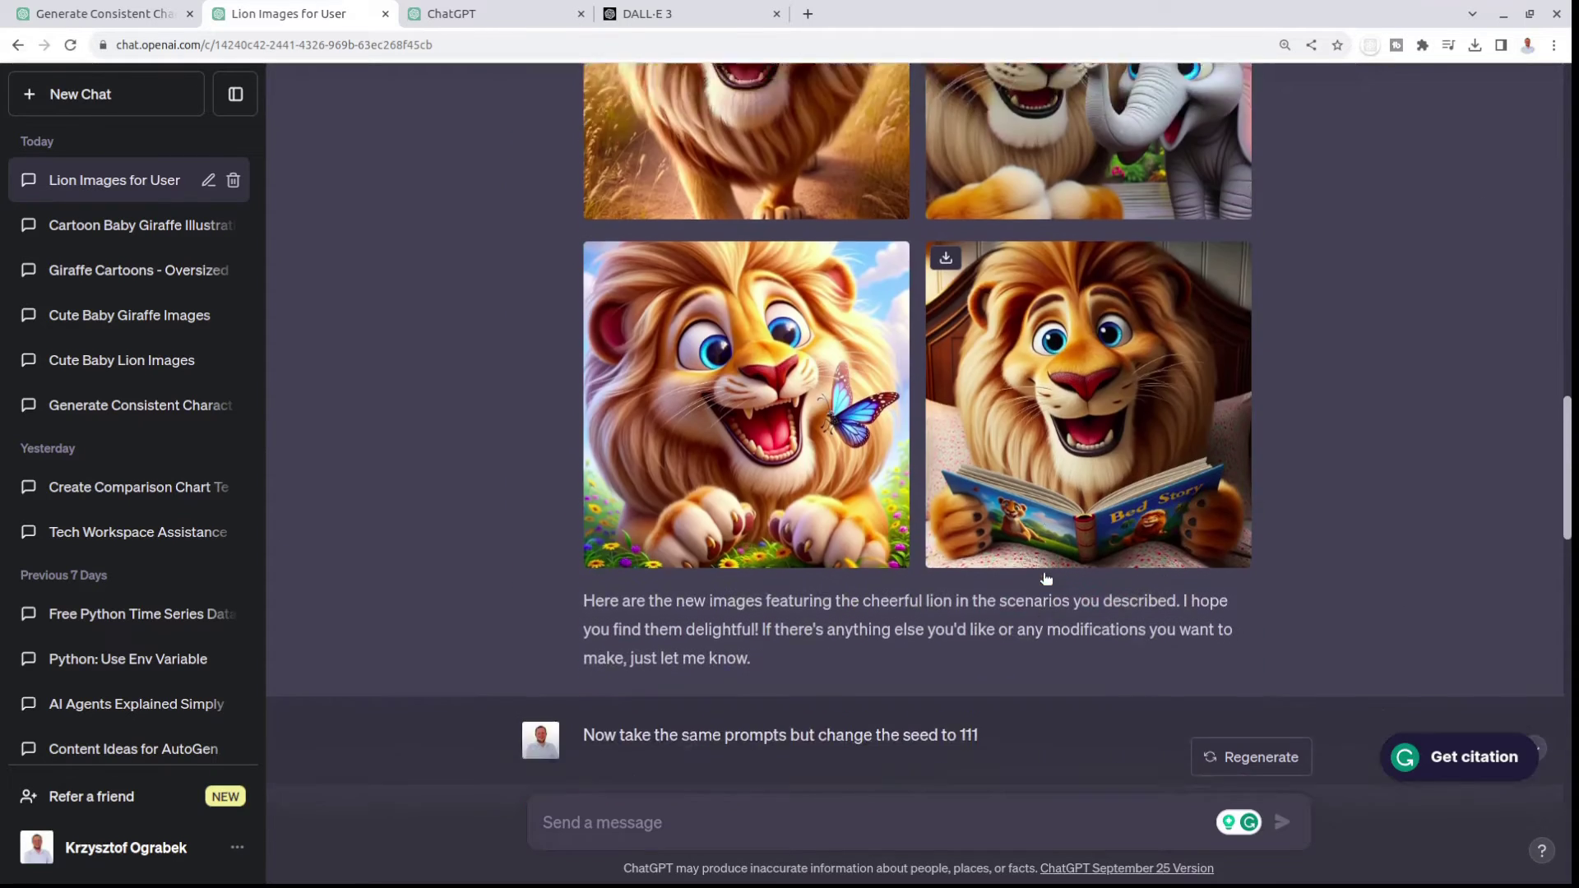
- Compare the seed 111 lion images with the earlier set, highlighting 'seed to 111'
scroll(1045, 576, "down", 1)
scroll(1045, 576, "up", 5)
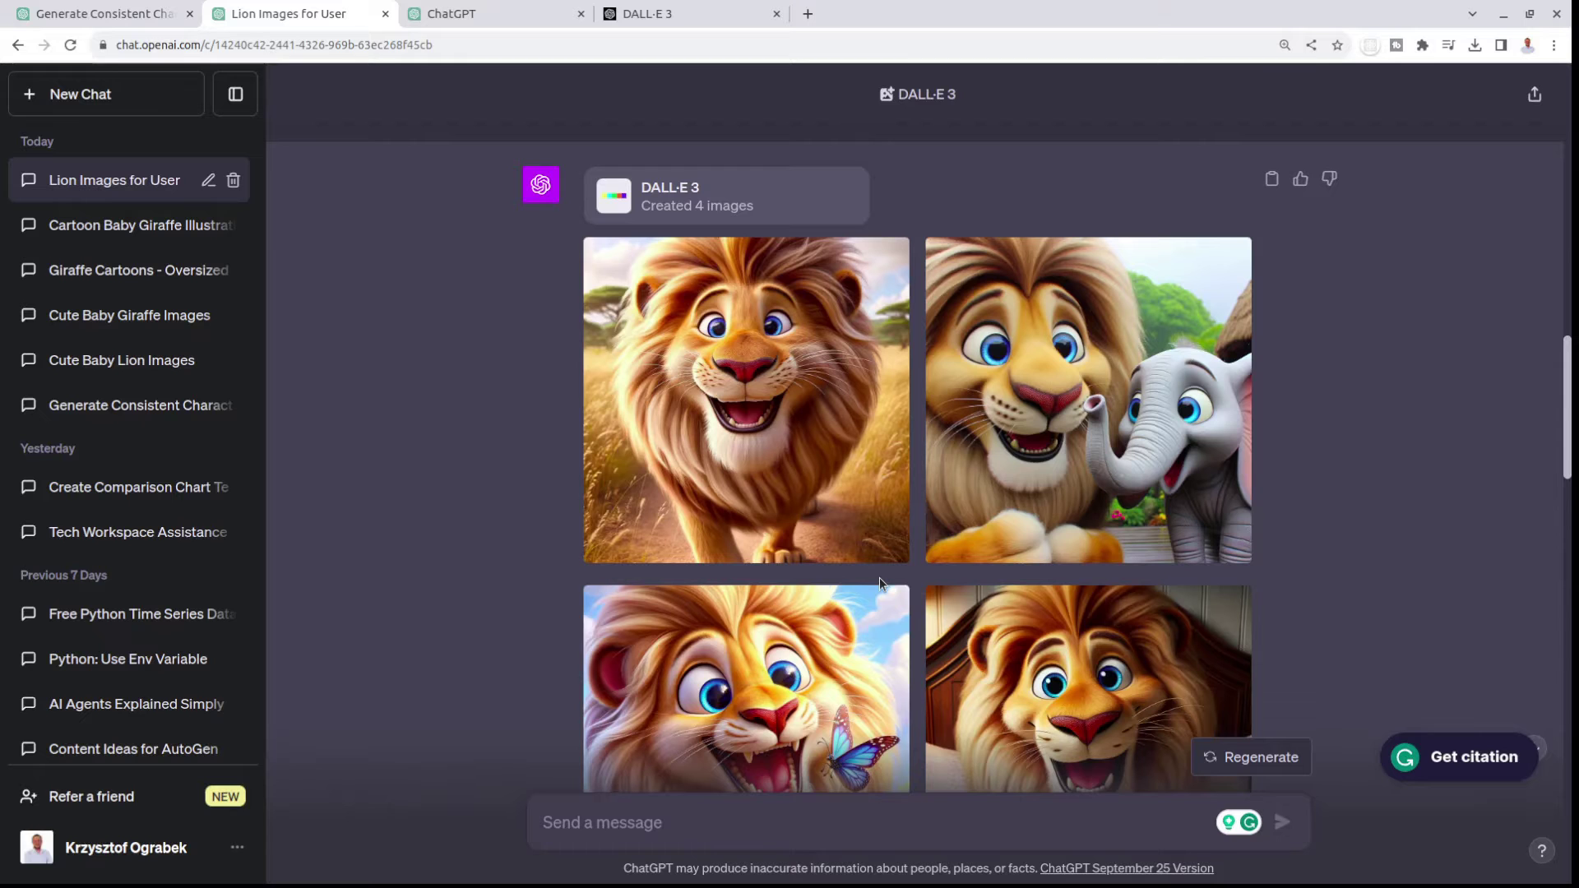
scroll(880, 577, "down", 7)
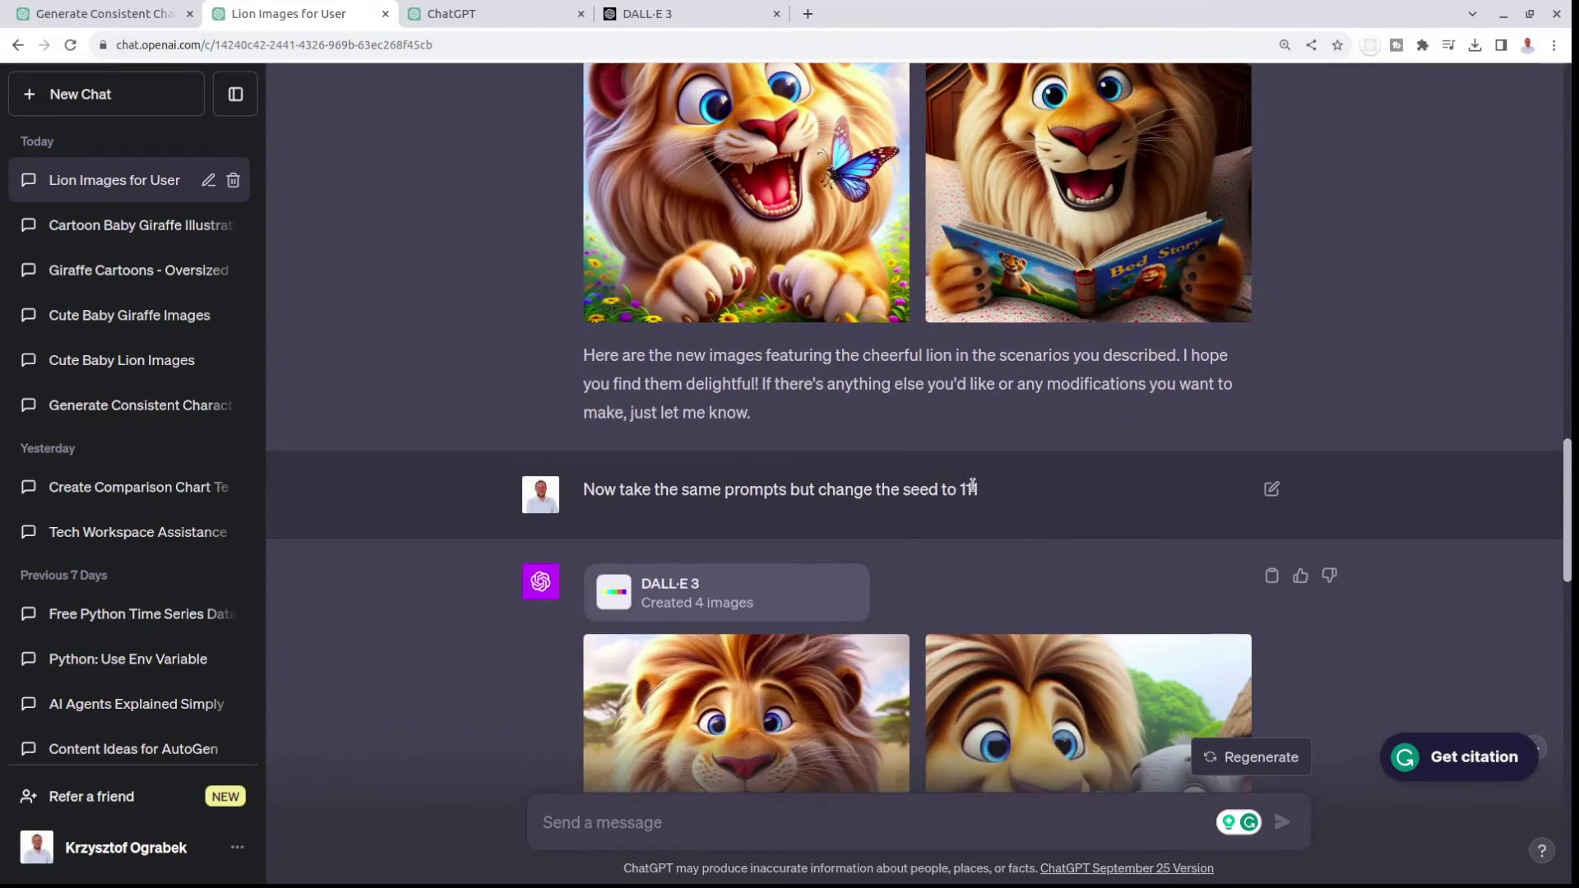
left_click_drag(979, 489, 901, 487)
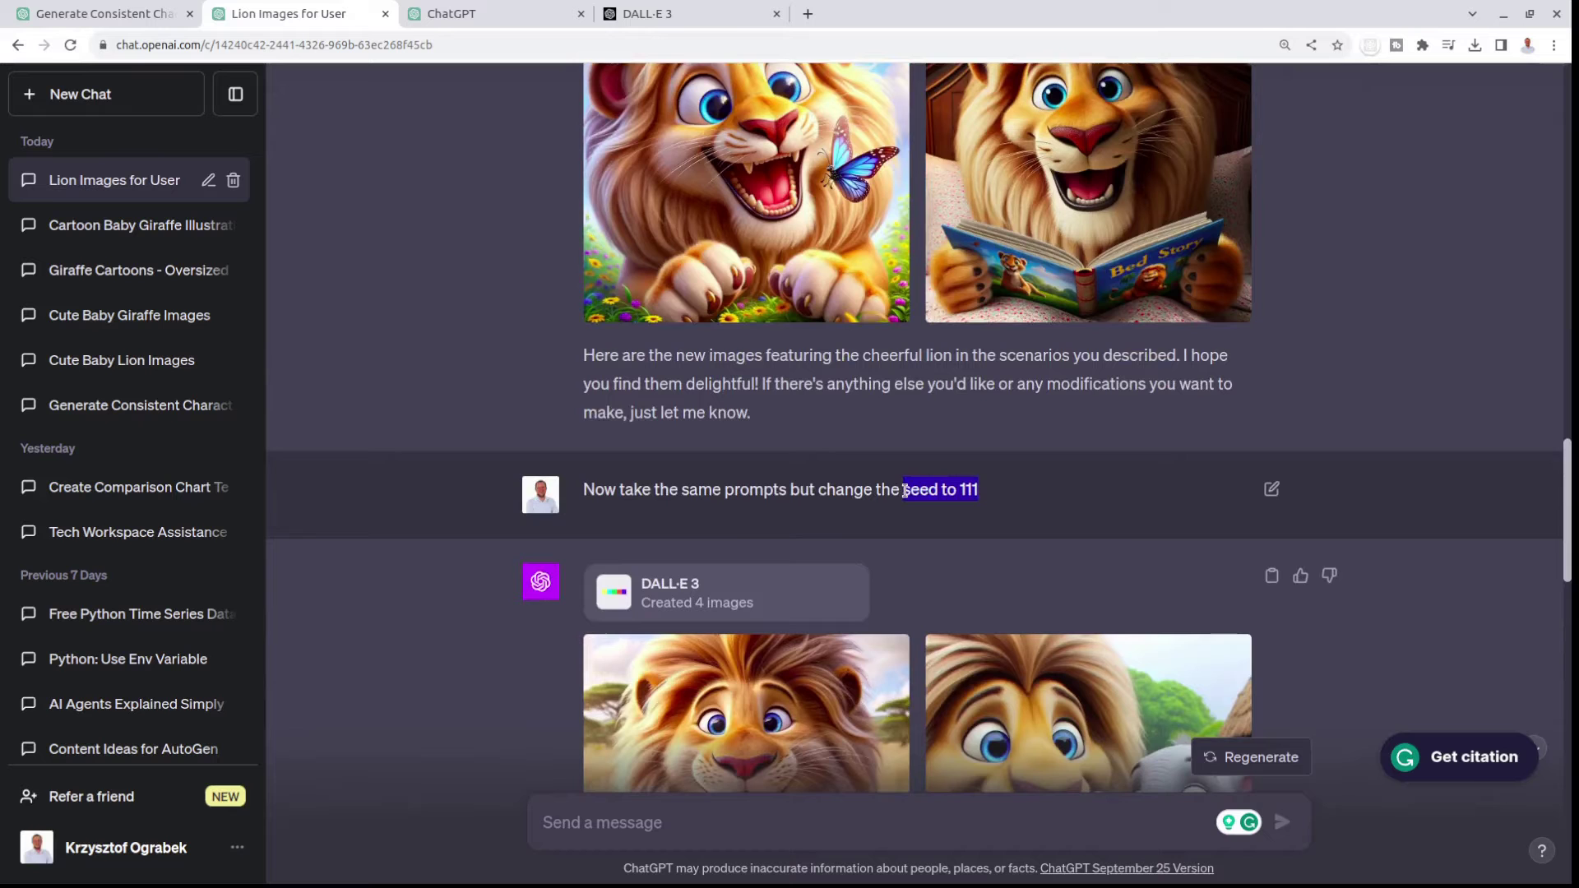
scroll(1028, 483, "up", 6)
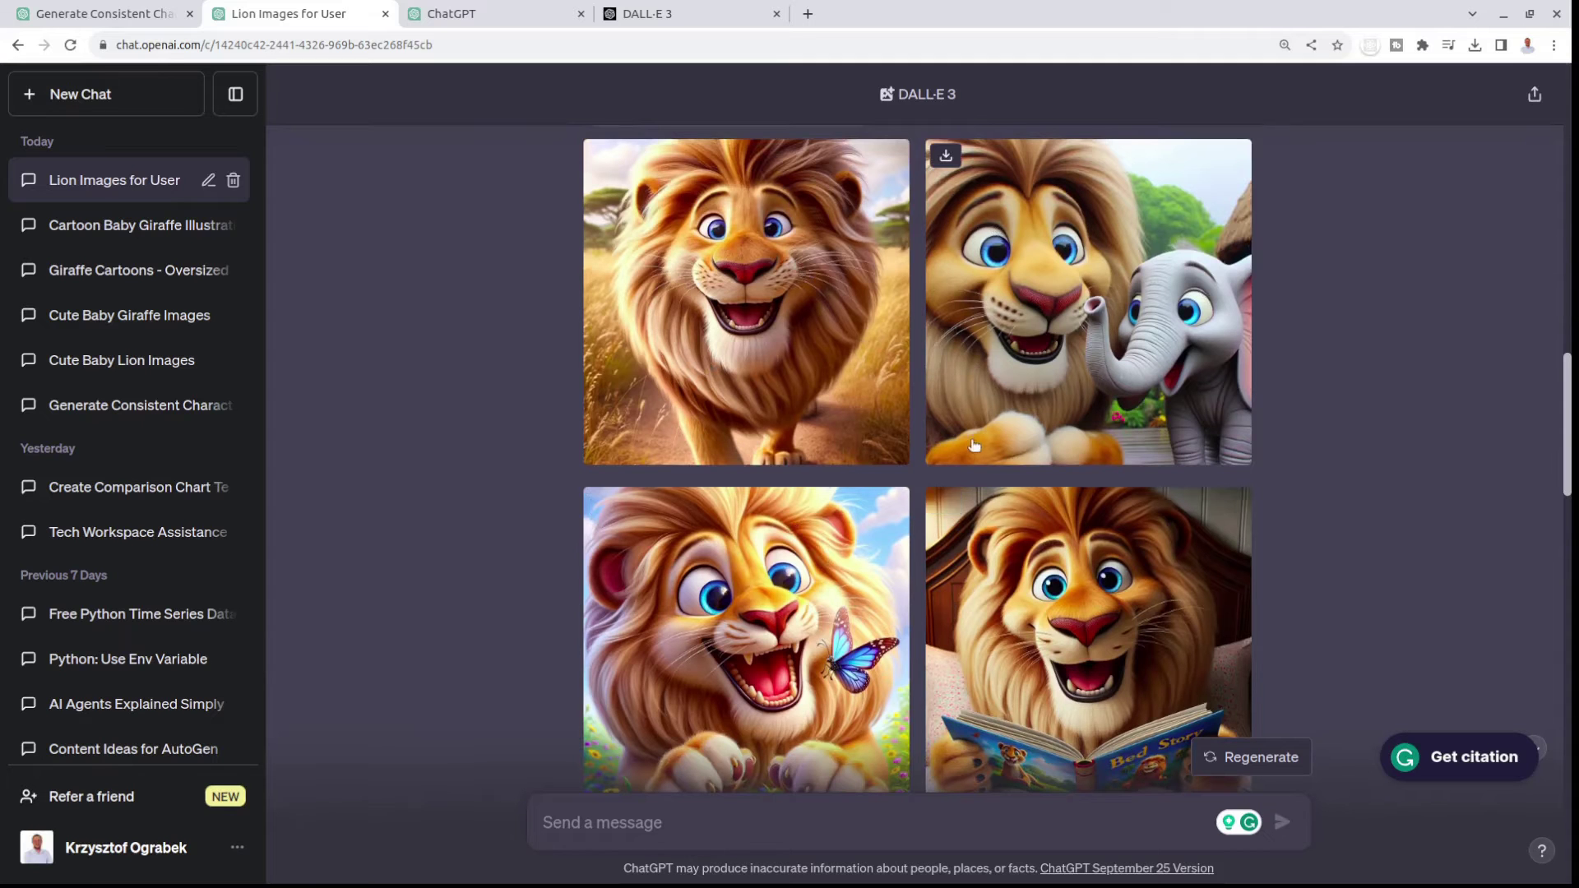
scroll(956, 609, "down", 8)
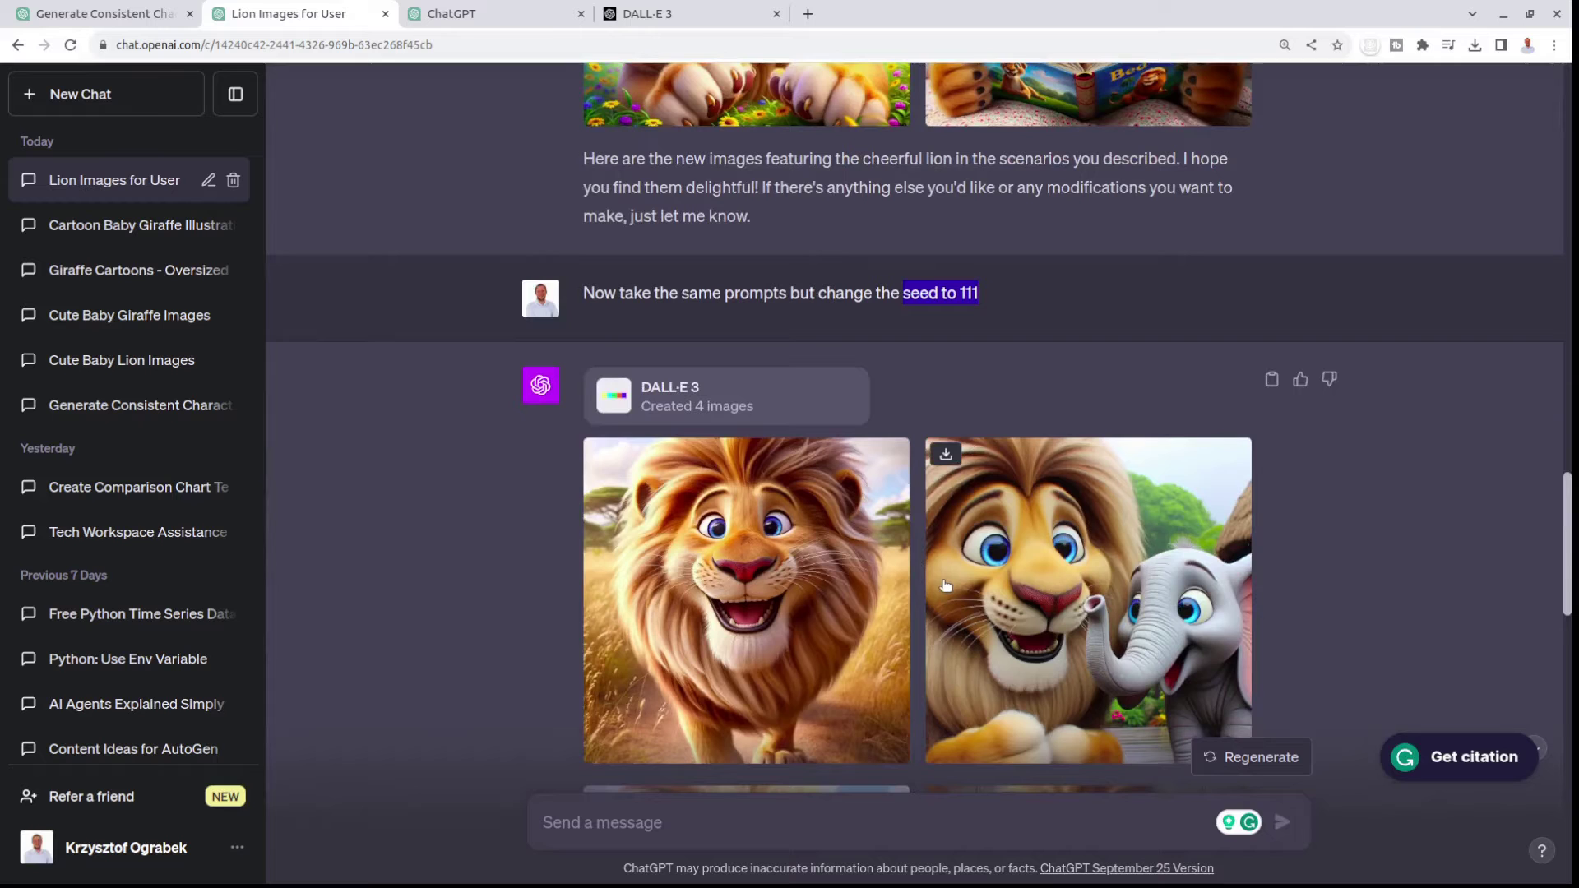
scroll(998, 472, "down", 2)
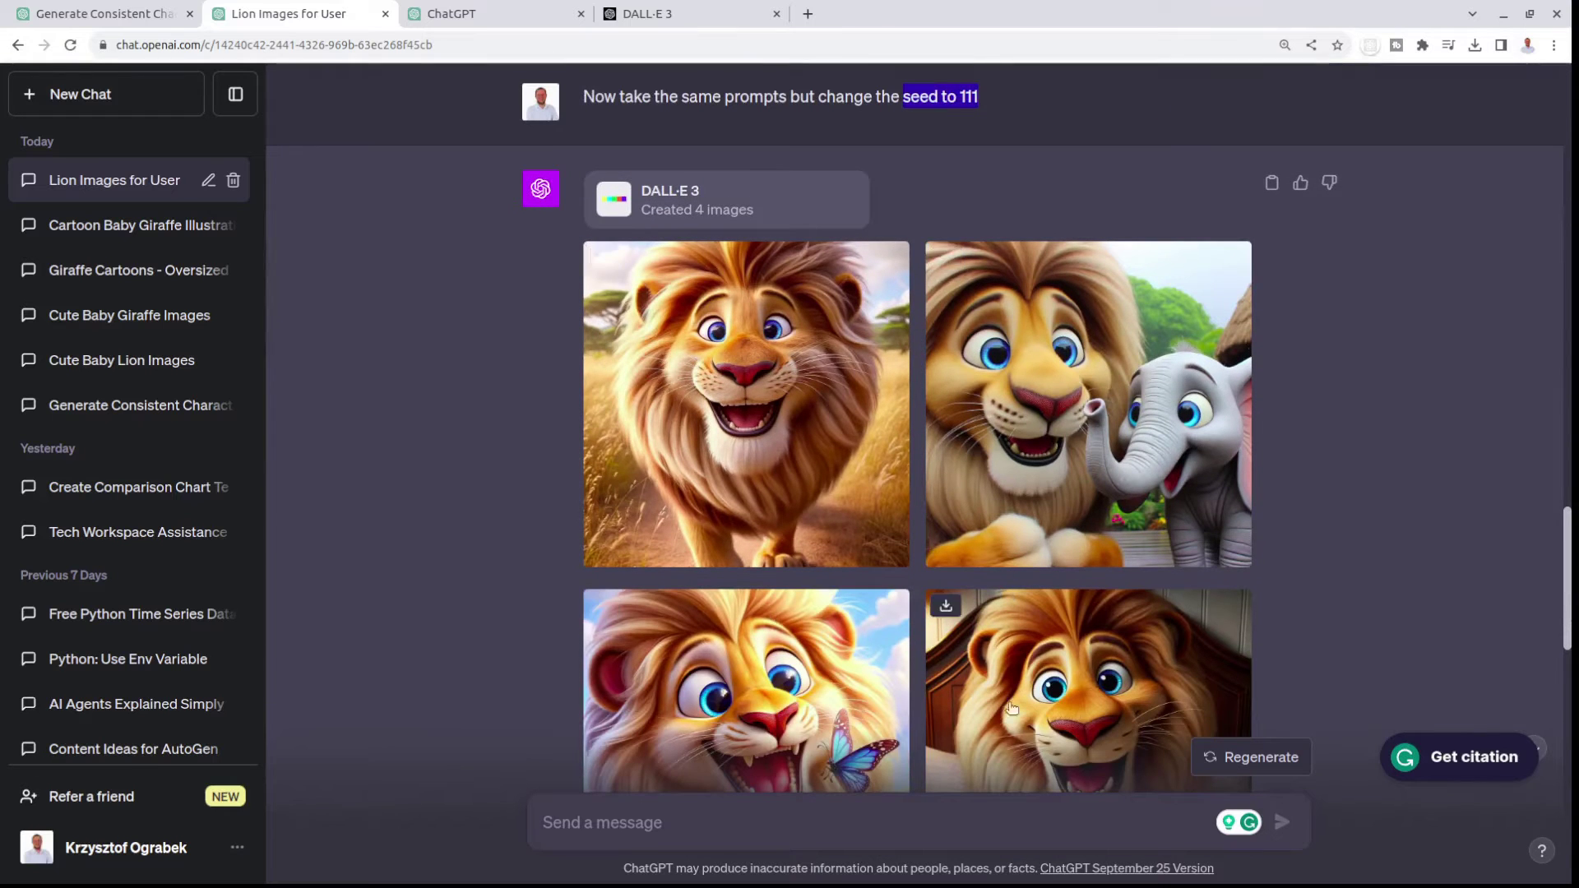
scroll(951, 387, "up", 2)
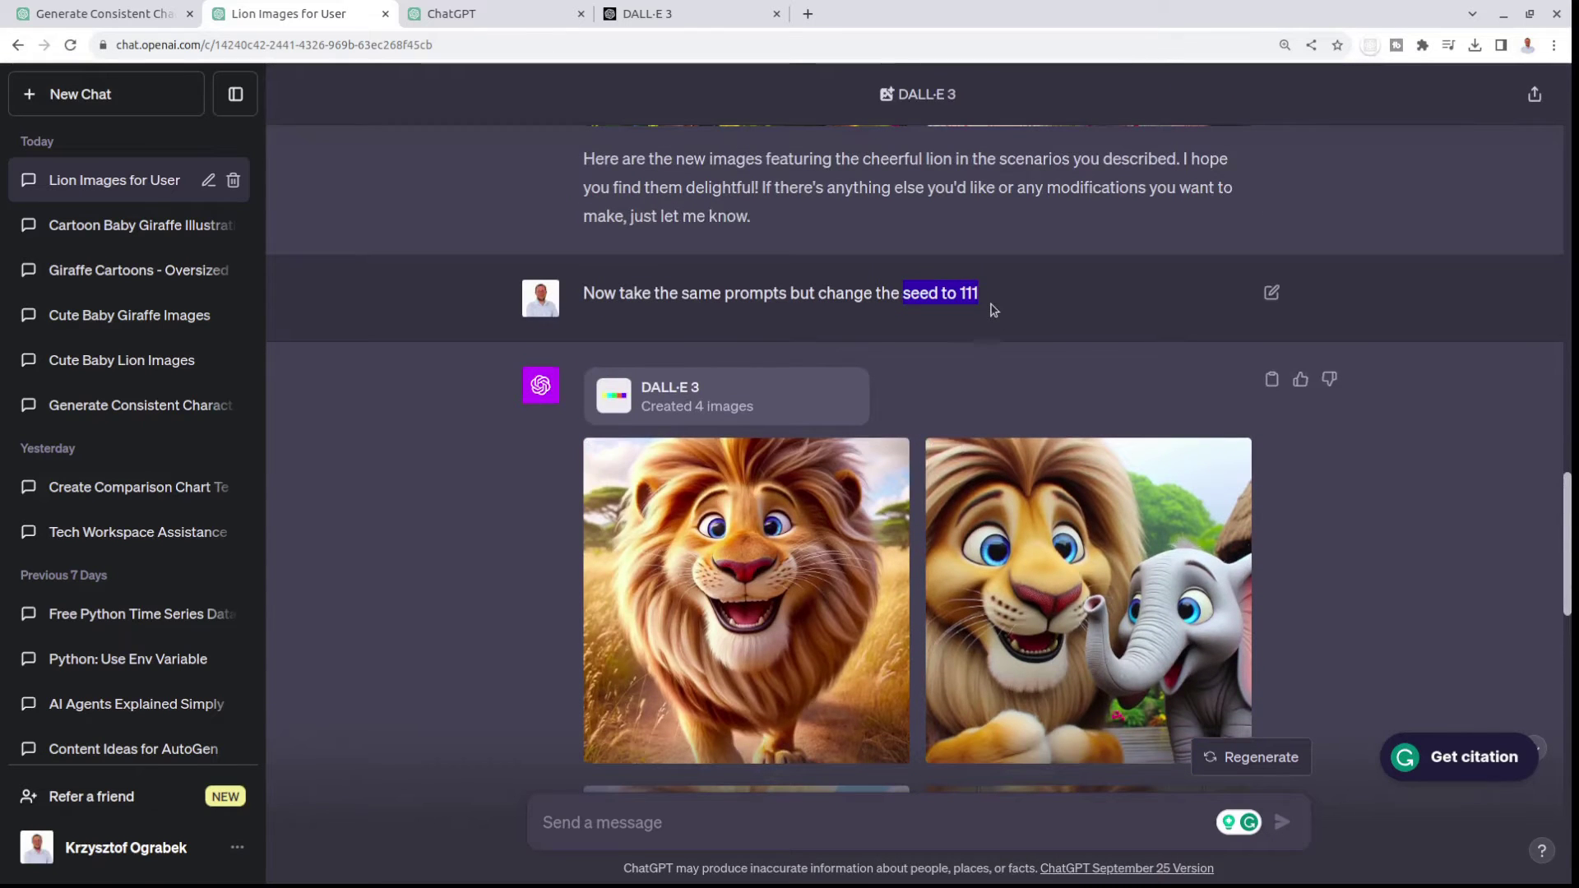
left_click_drag(982, 298, 911, 300)
- Highlight the word Photo in the first and second prompts
scroll(894, 297, "down", 7)
scroll(884, 326, "up", 2)
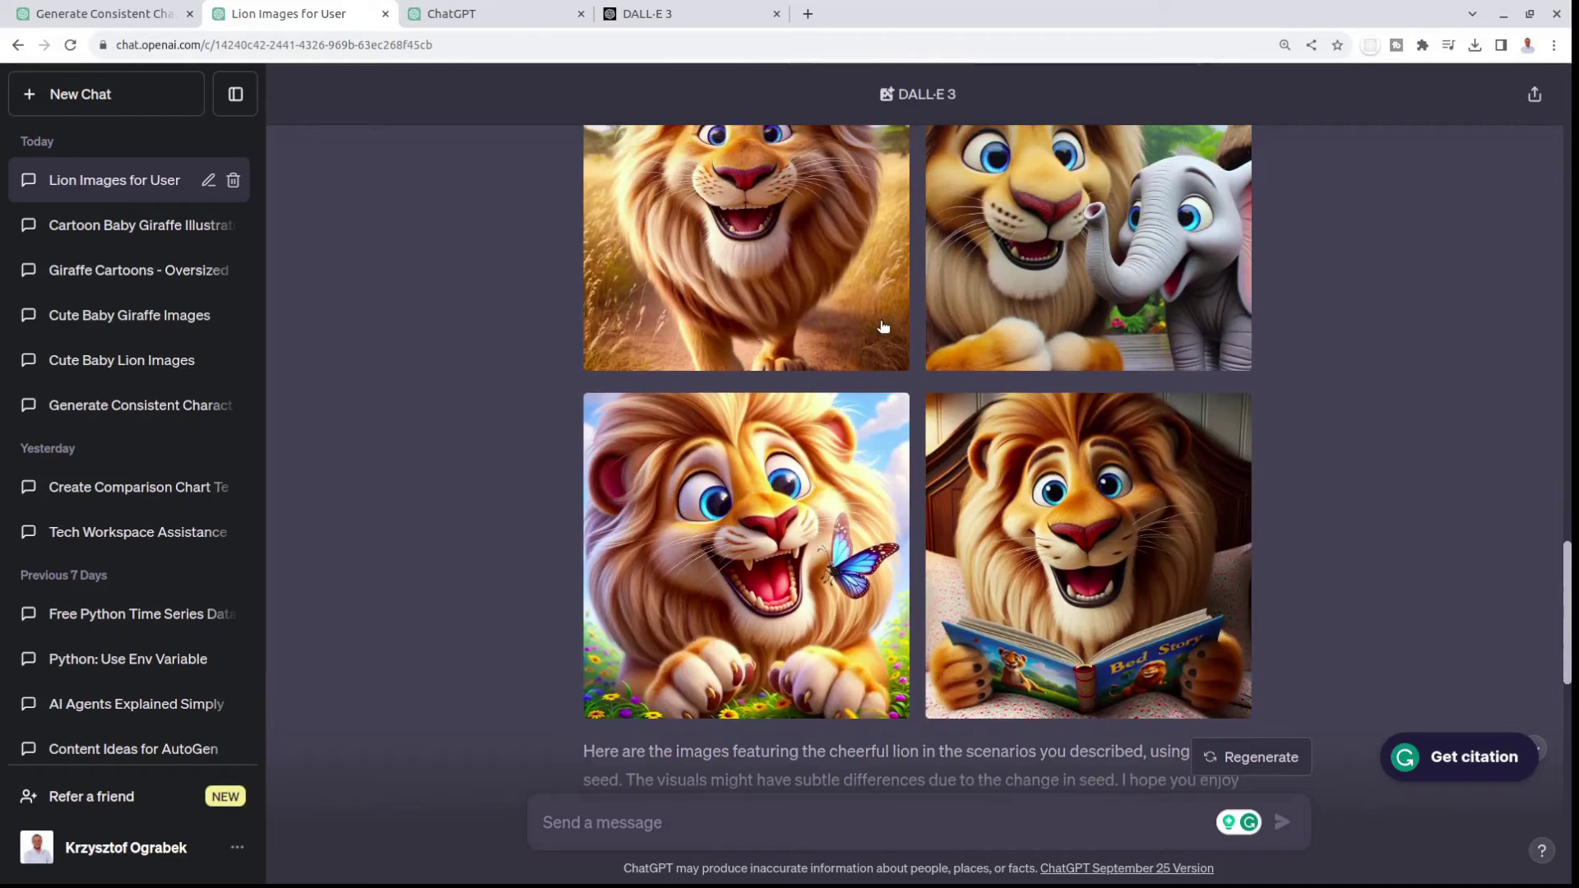
scroll(883, 337, "up", 1)
scroll(881, 349, "down", 6)
scroll(881, 349, "up", 1)
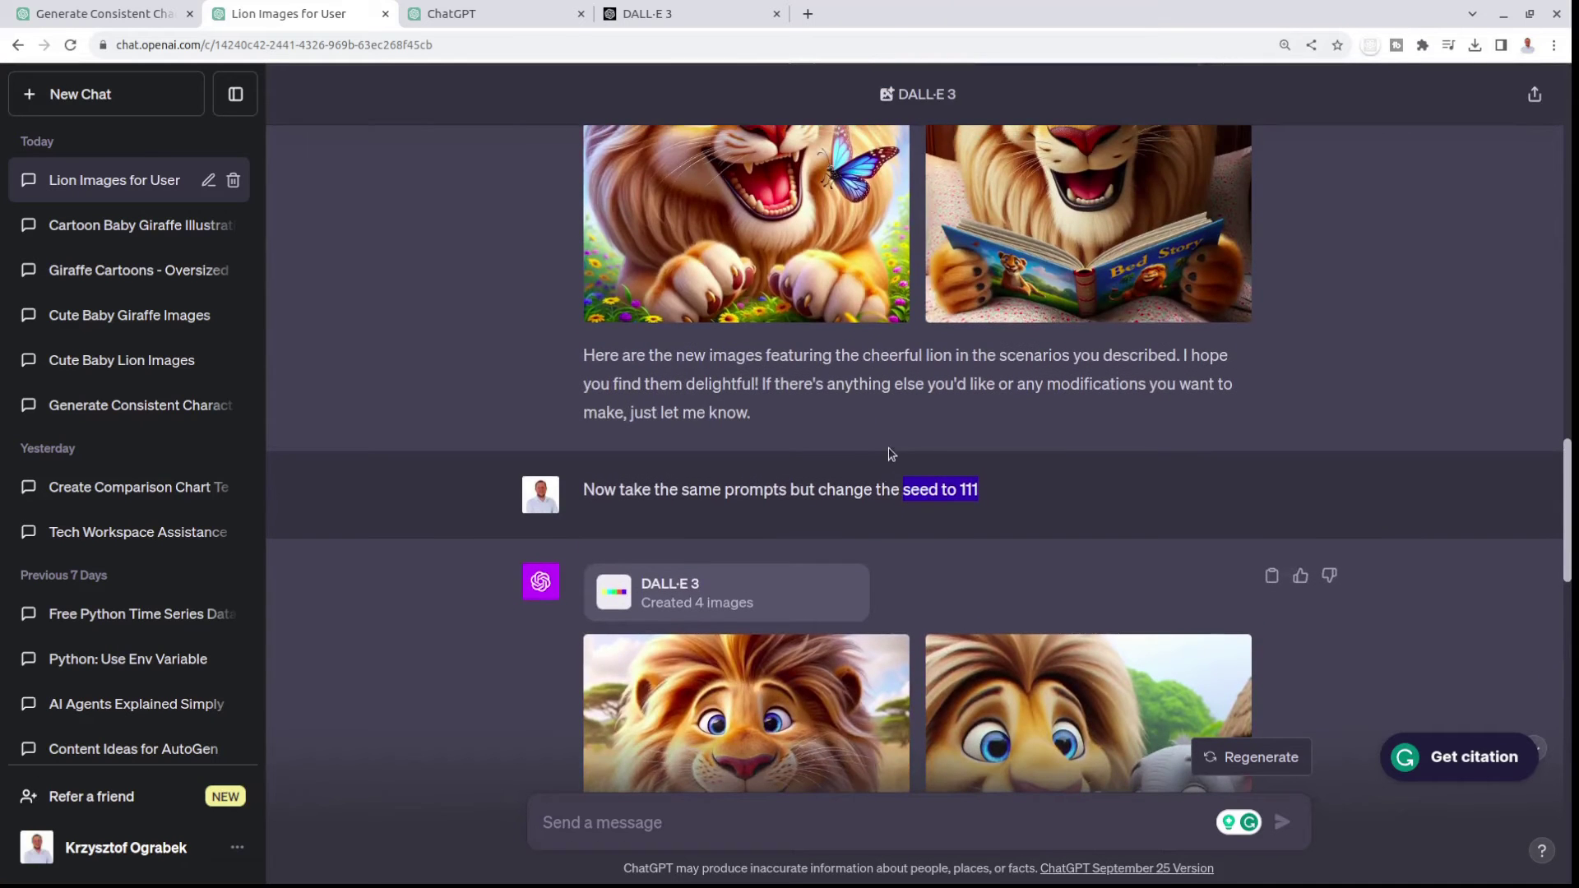
scroll(890, 453, "up", 12)
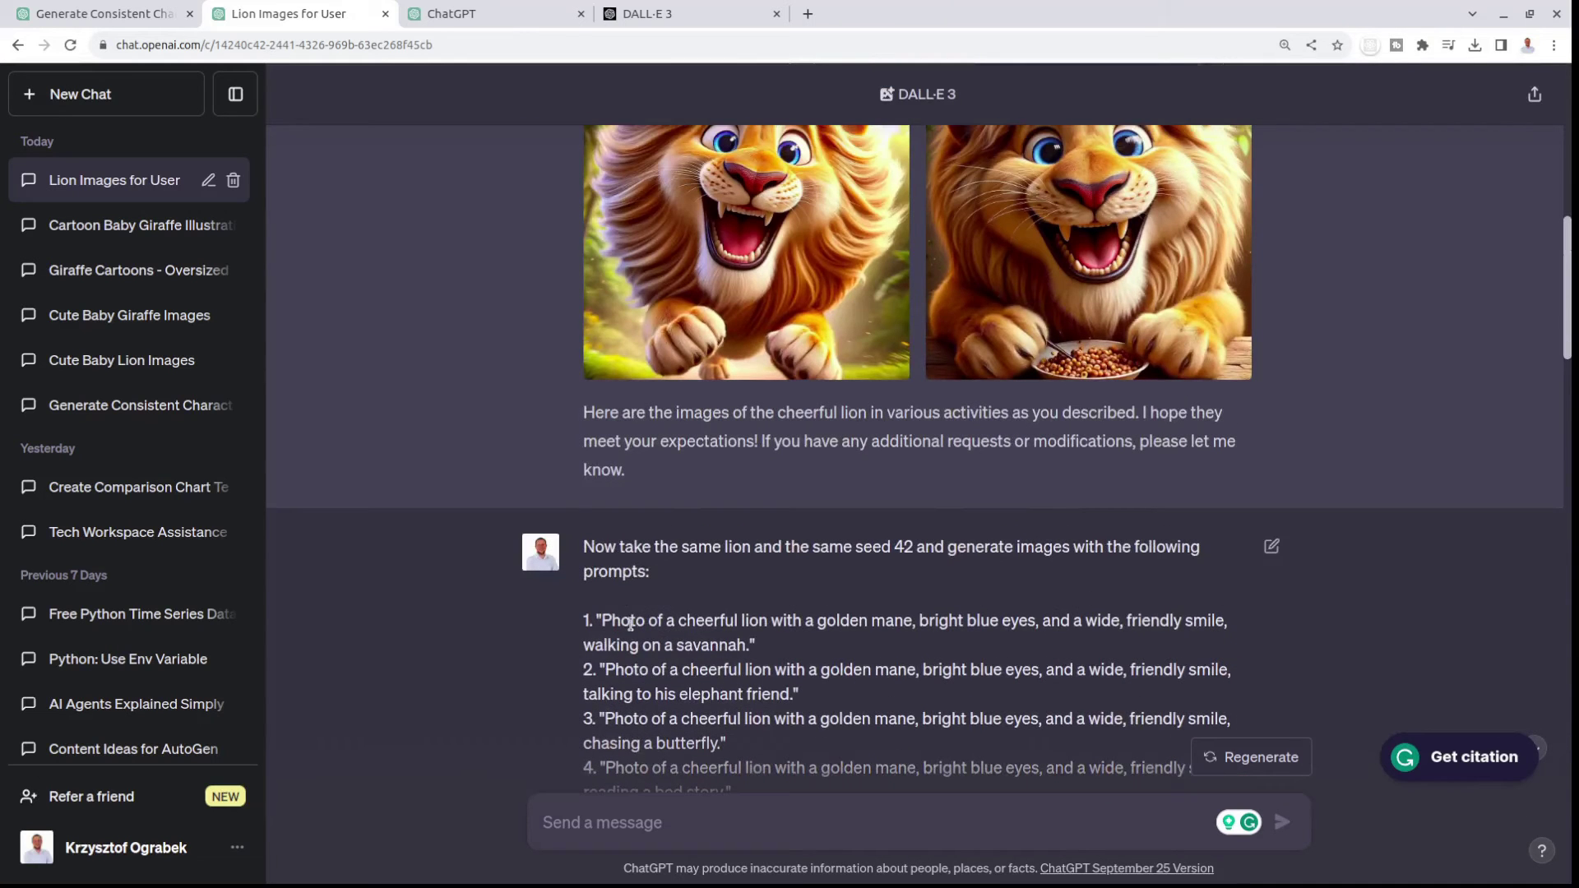
double_click(630, 622)
double_click(622, 670)
scroll(688, 647, "down", 6)
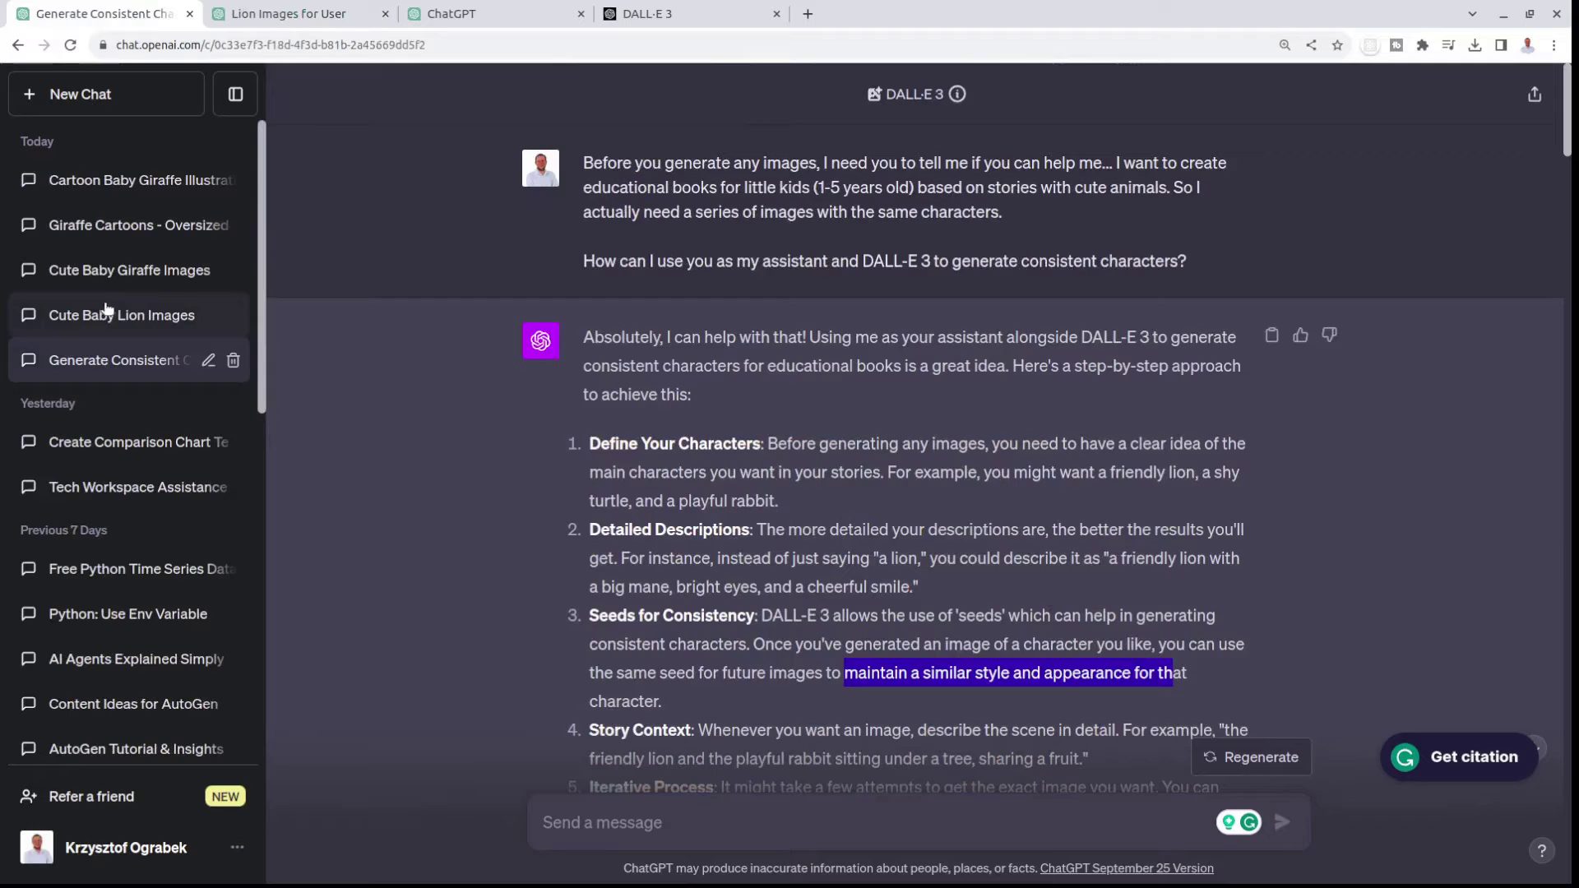
- In 'Cute Baby Giraffe Images', view the first giraffe full size and highlight Photo in its prompt
left_click(96, 281)
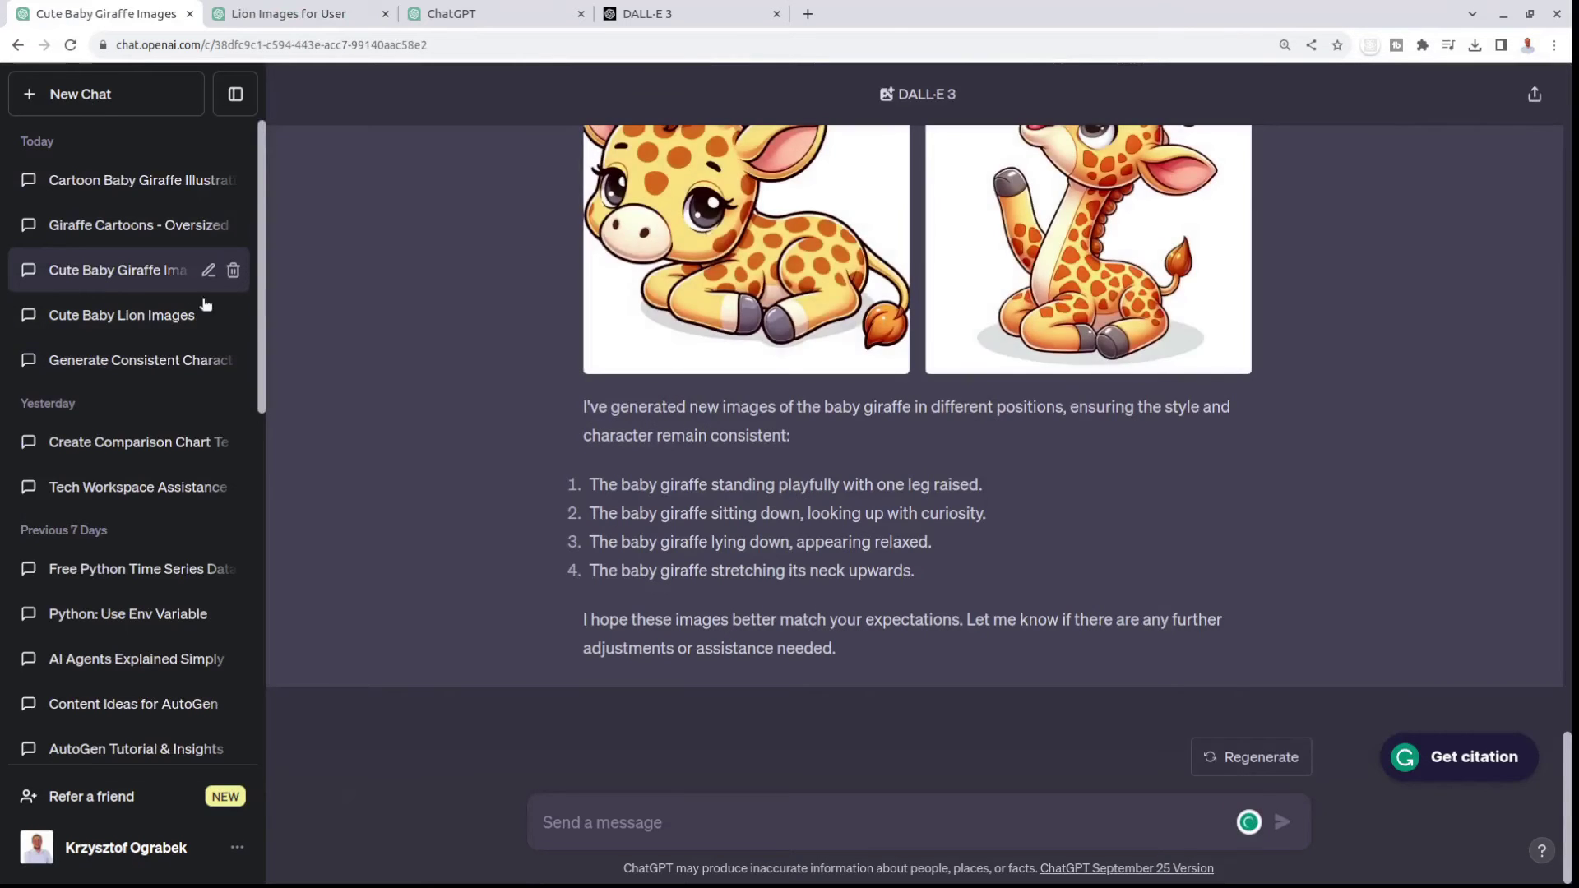
scroll(770, 438, "up", 15)
scroll(771, 437, "down", 5)
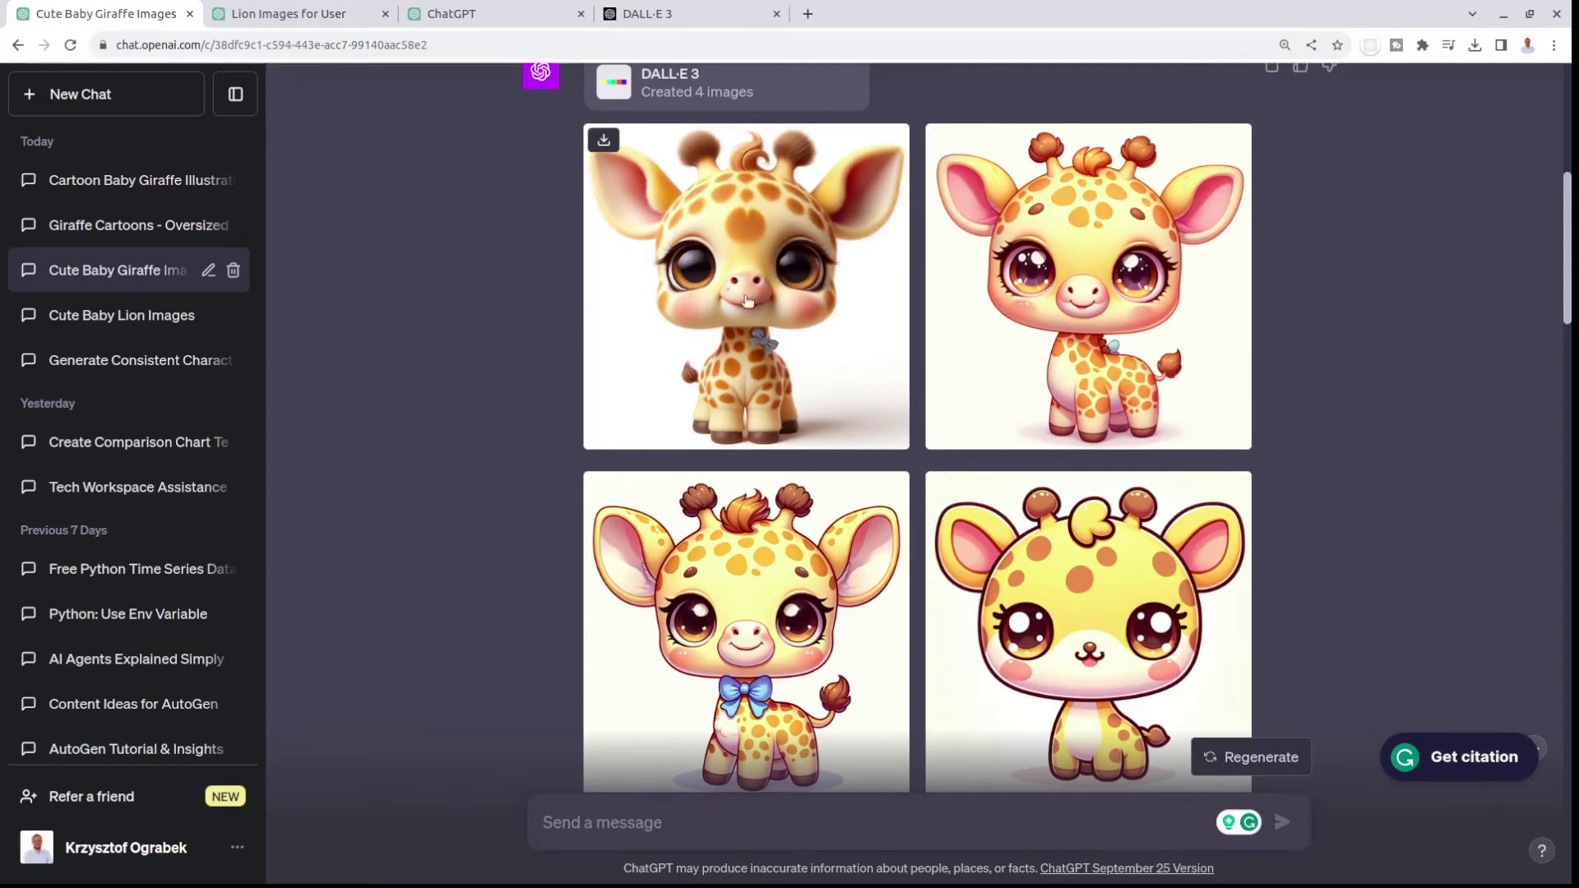
left_click(870, 294)
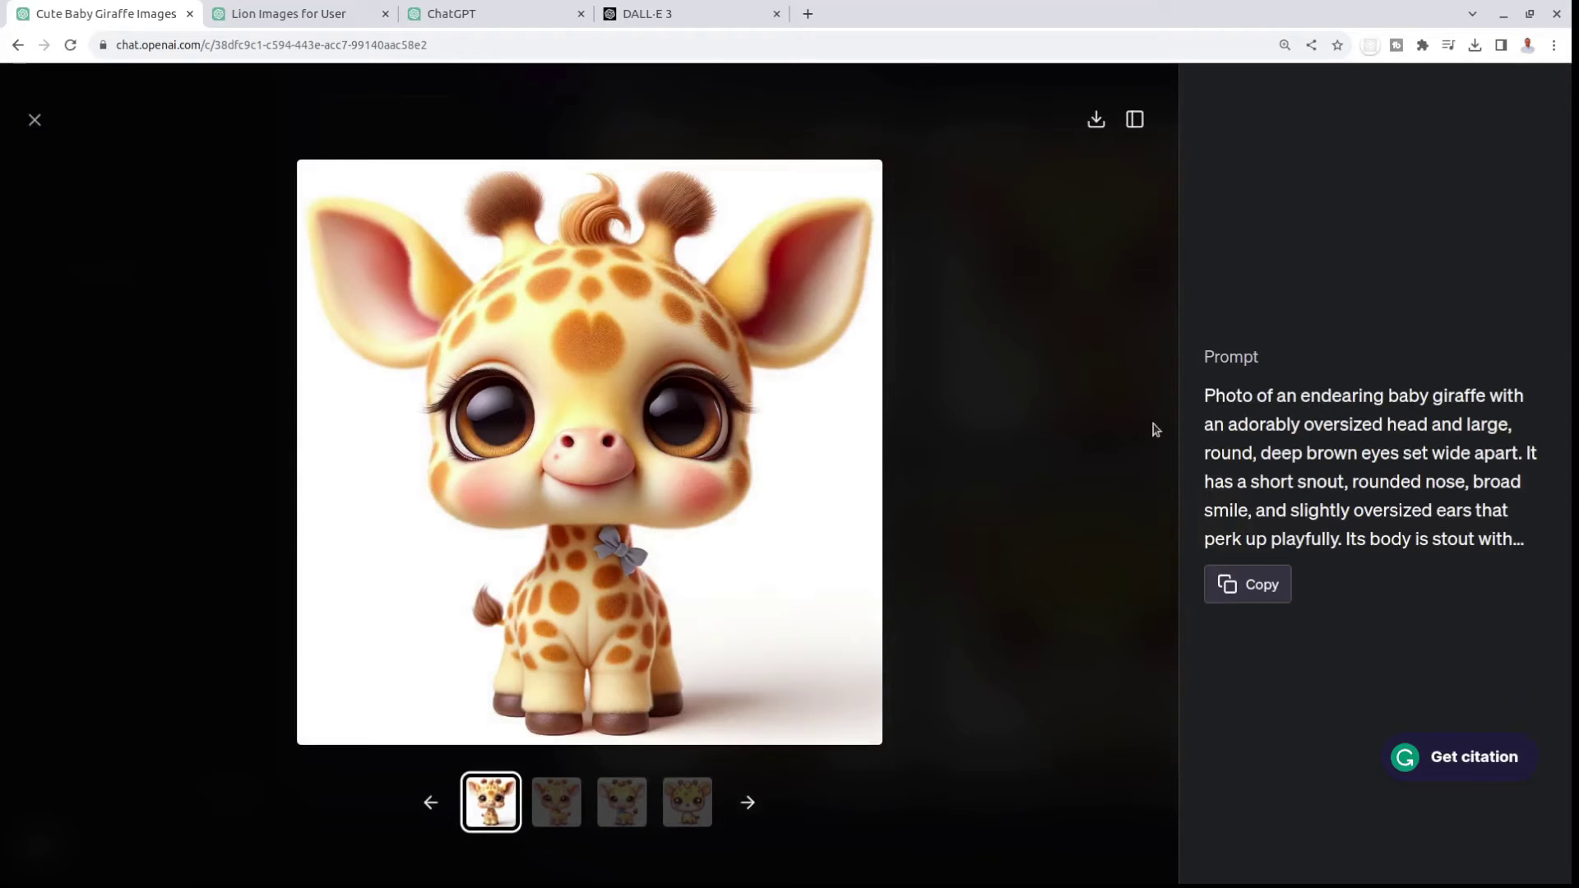
key("Escape")
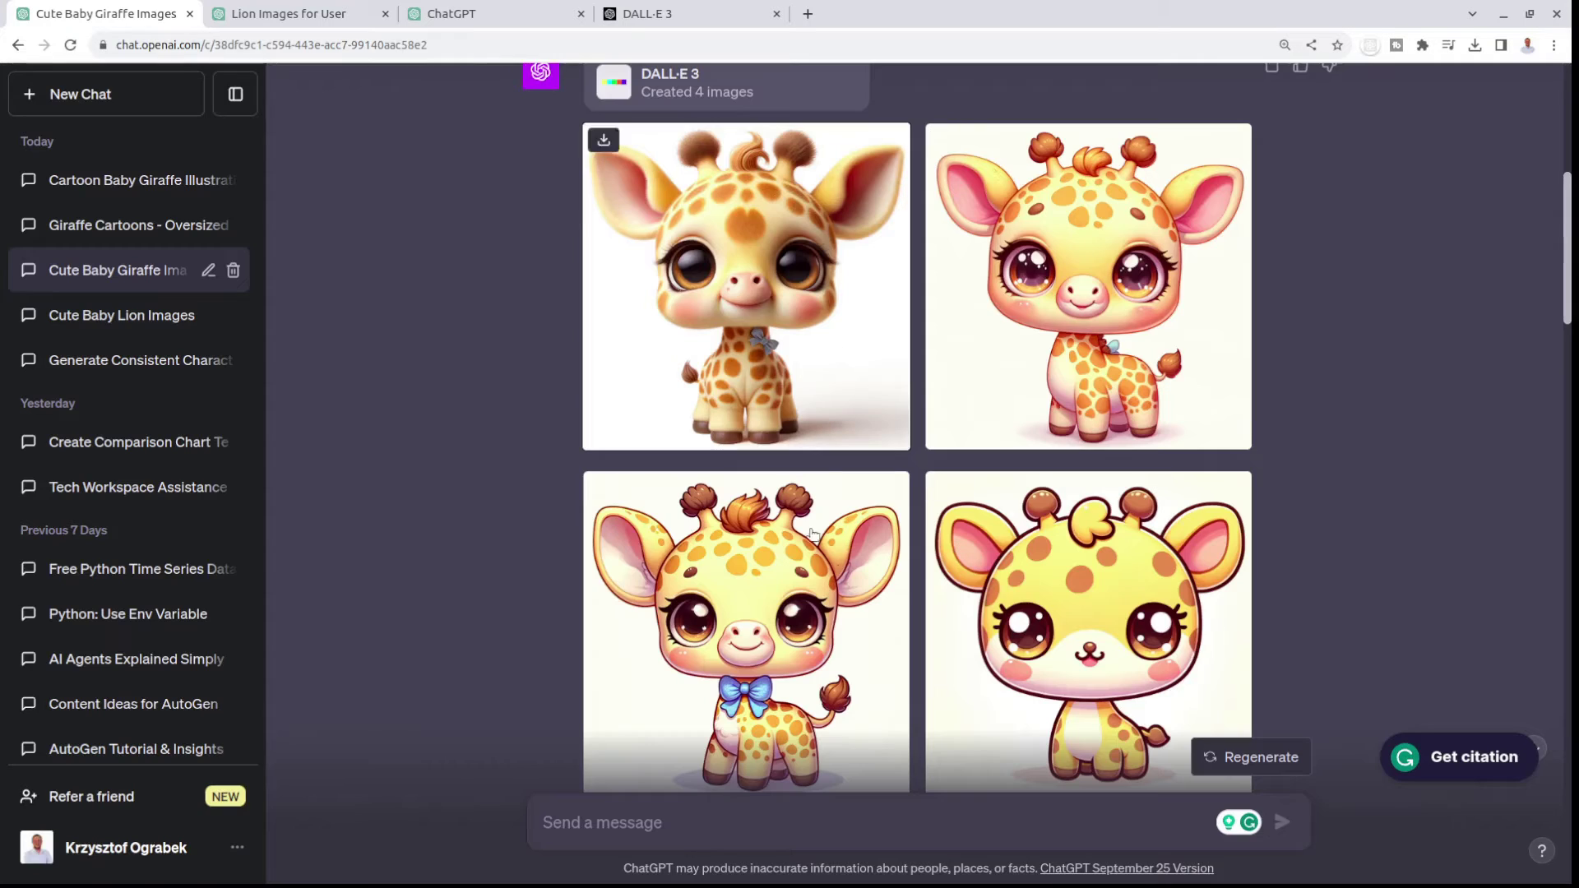
left_click(818, 316)
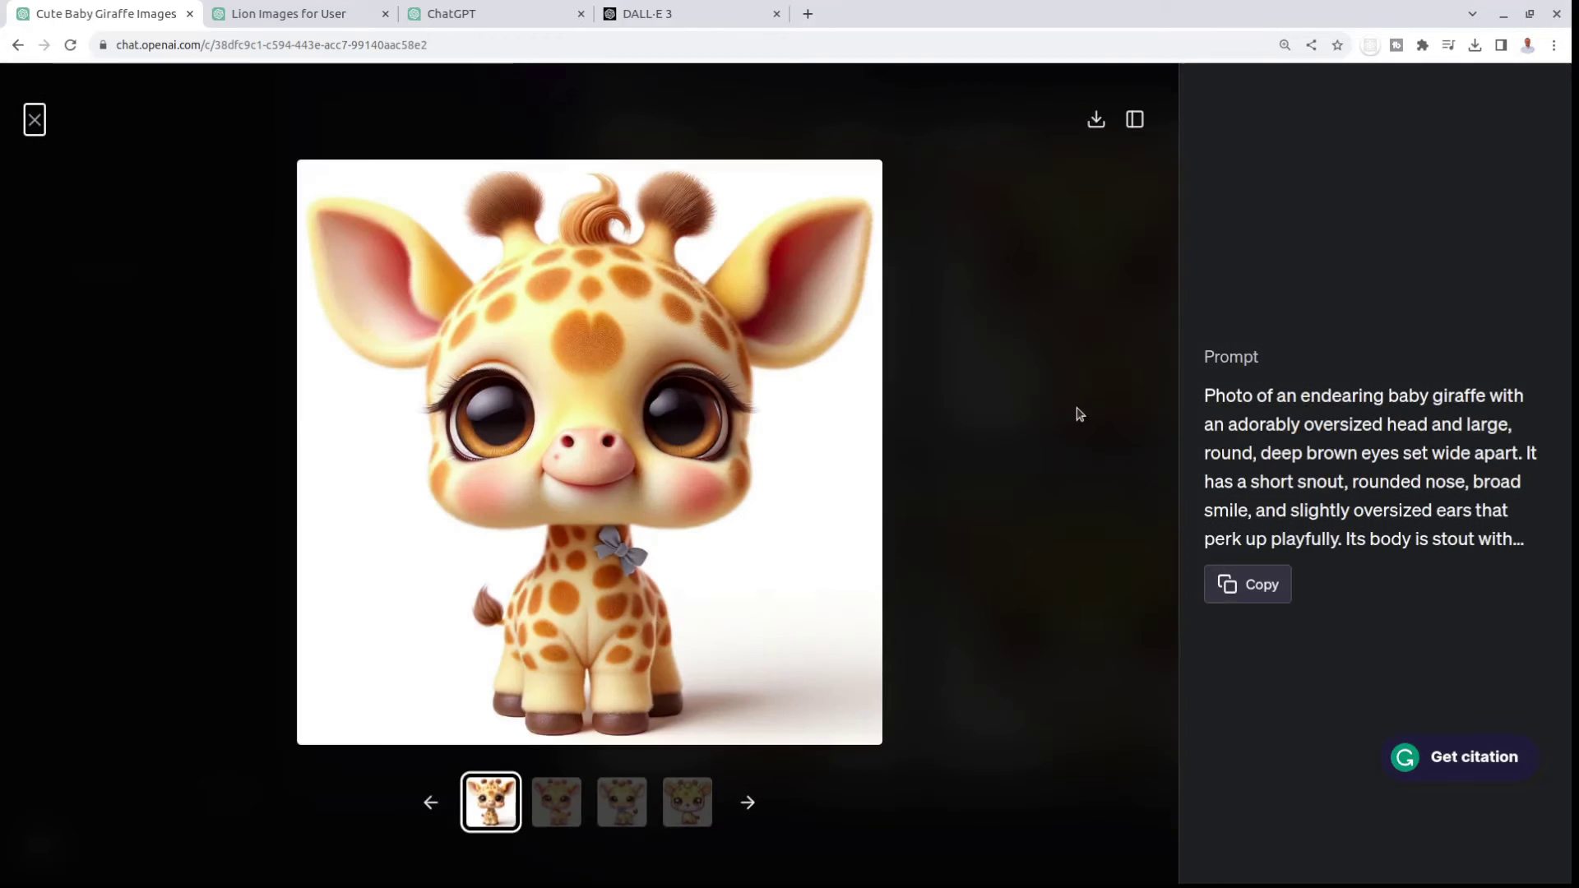
double_click(1228, 394)
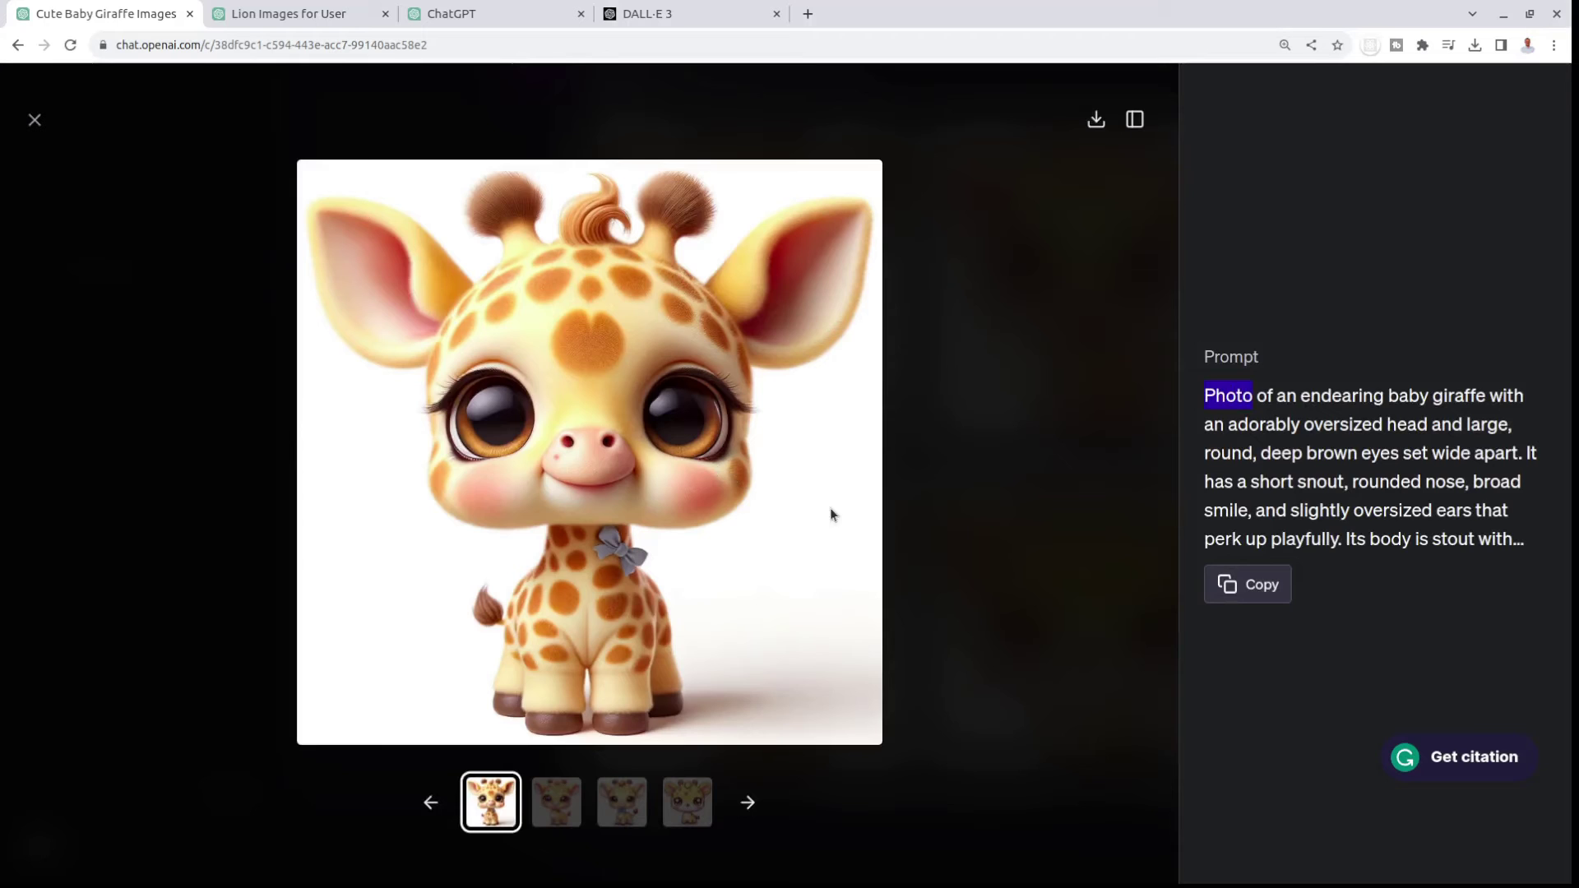
- Review the second, third and fourth giraffe prompts, then return to the lion chat
left_click(578, 818)
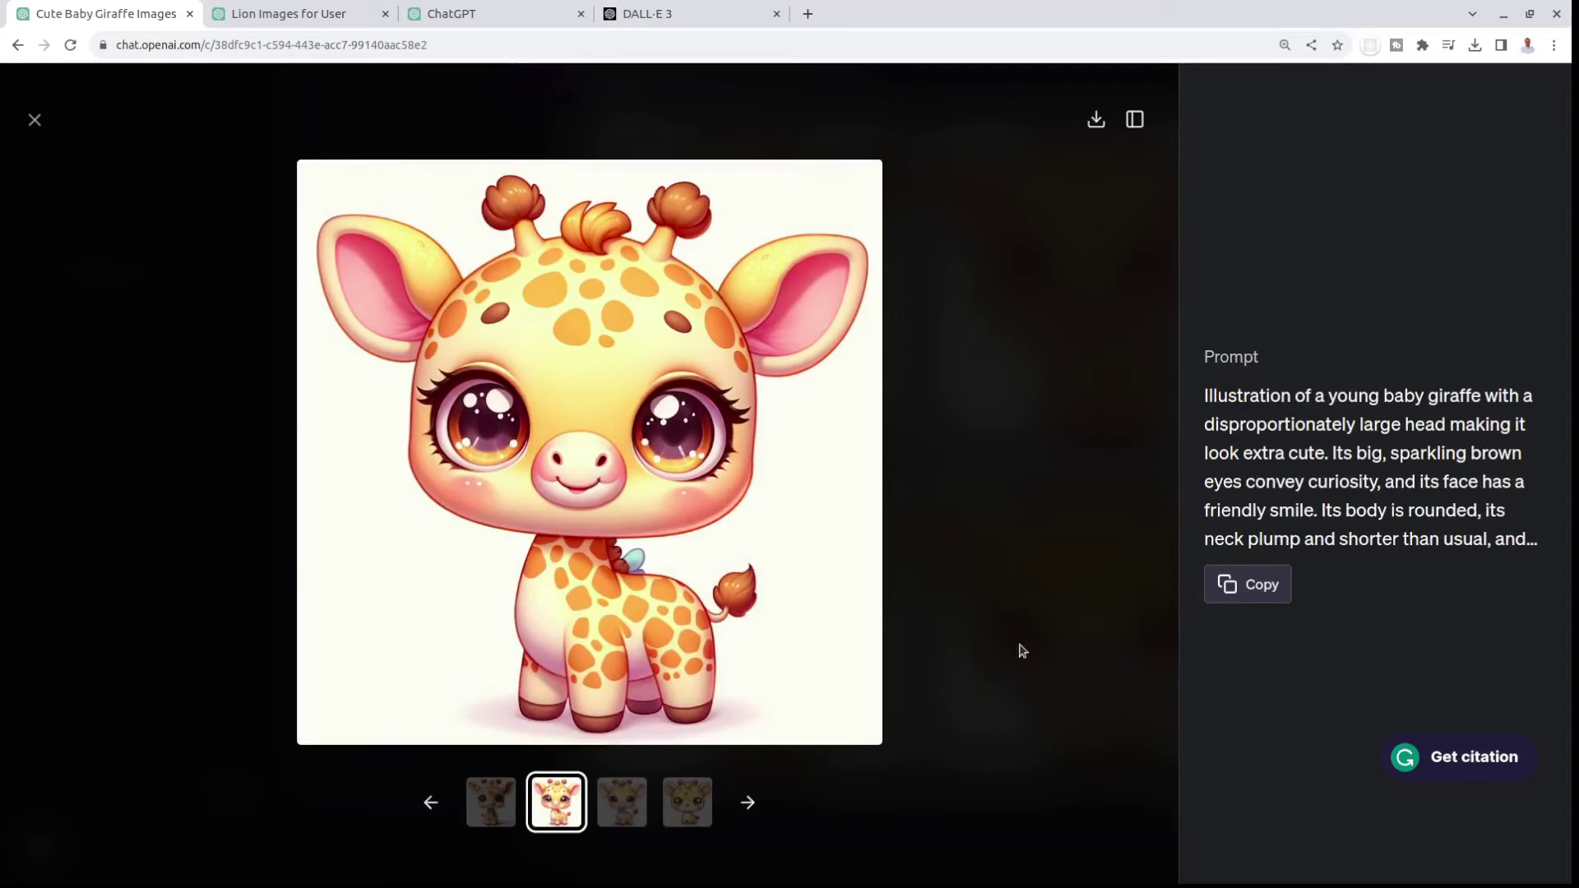
left_click(607, 817)
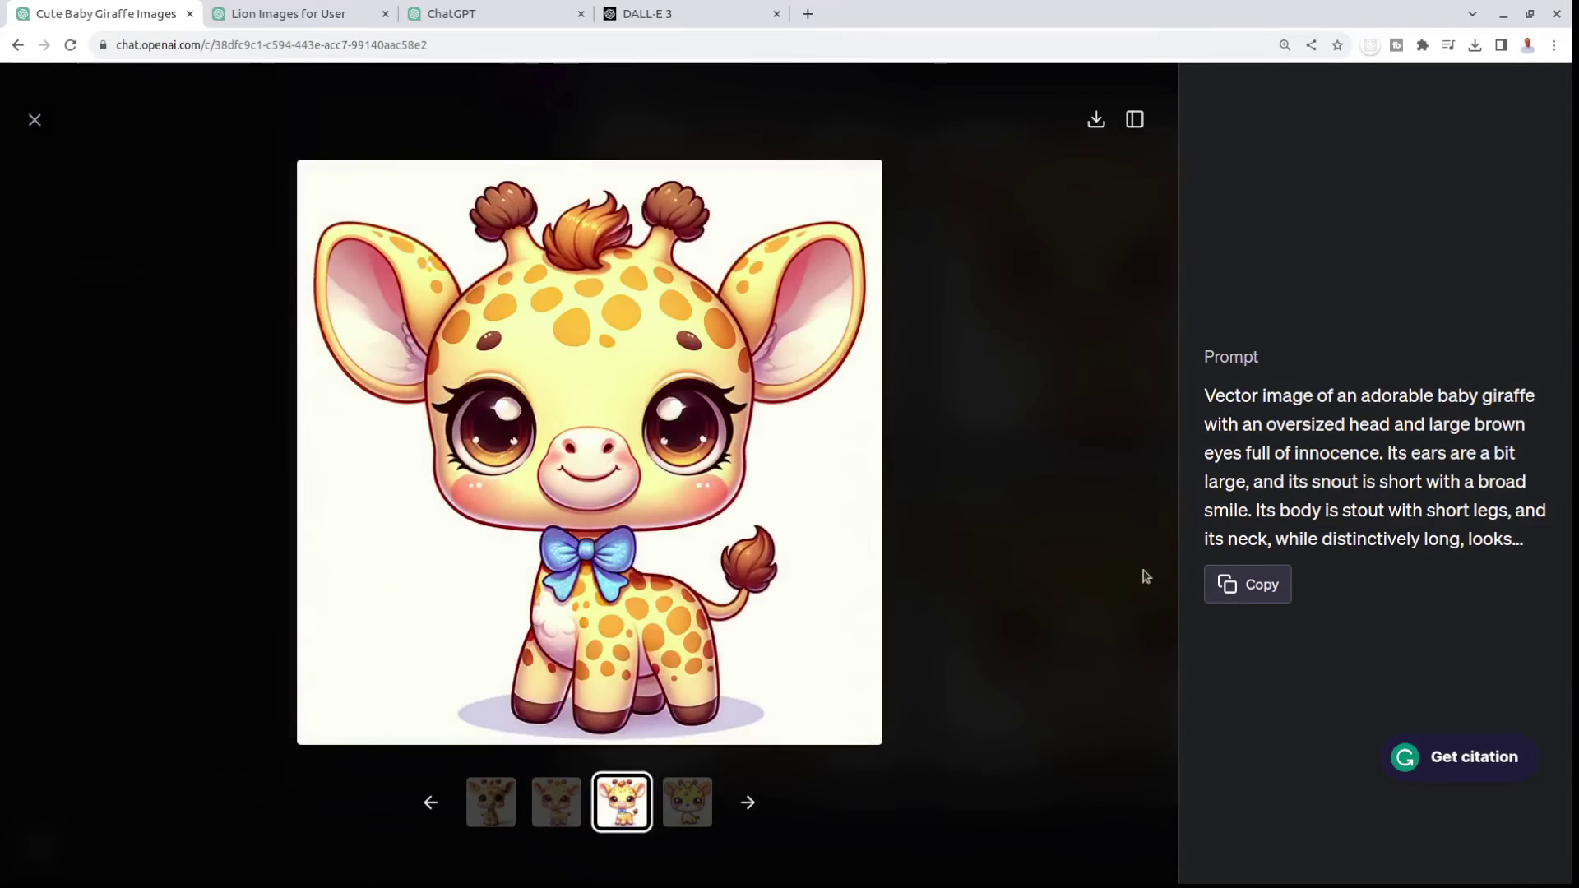
left_click(687, 801)
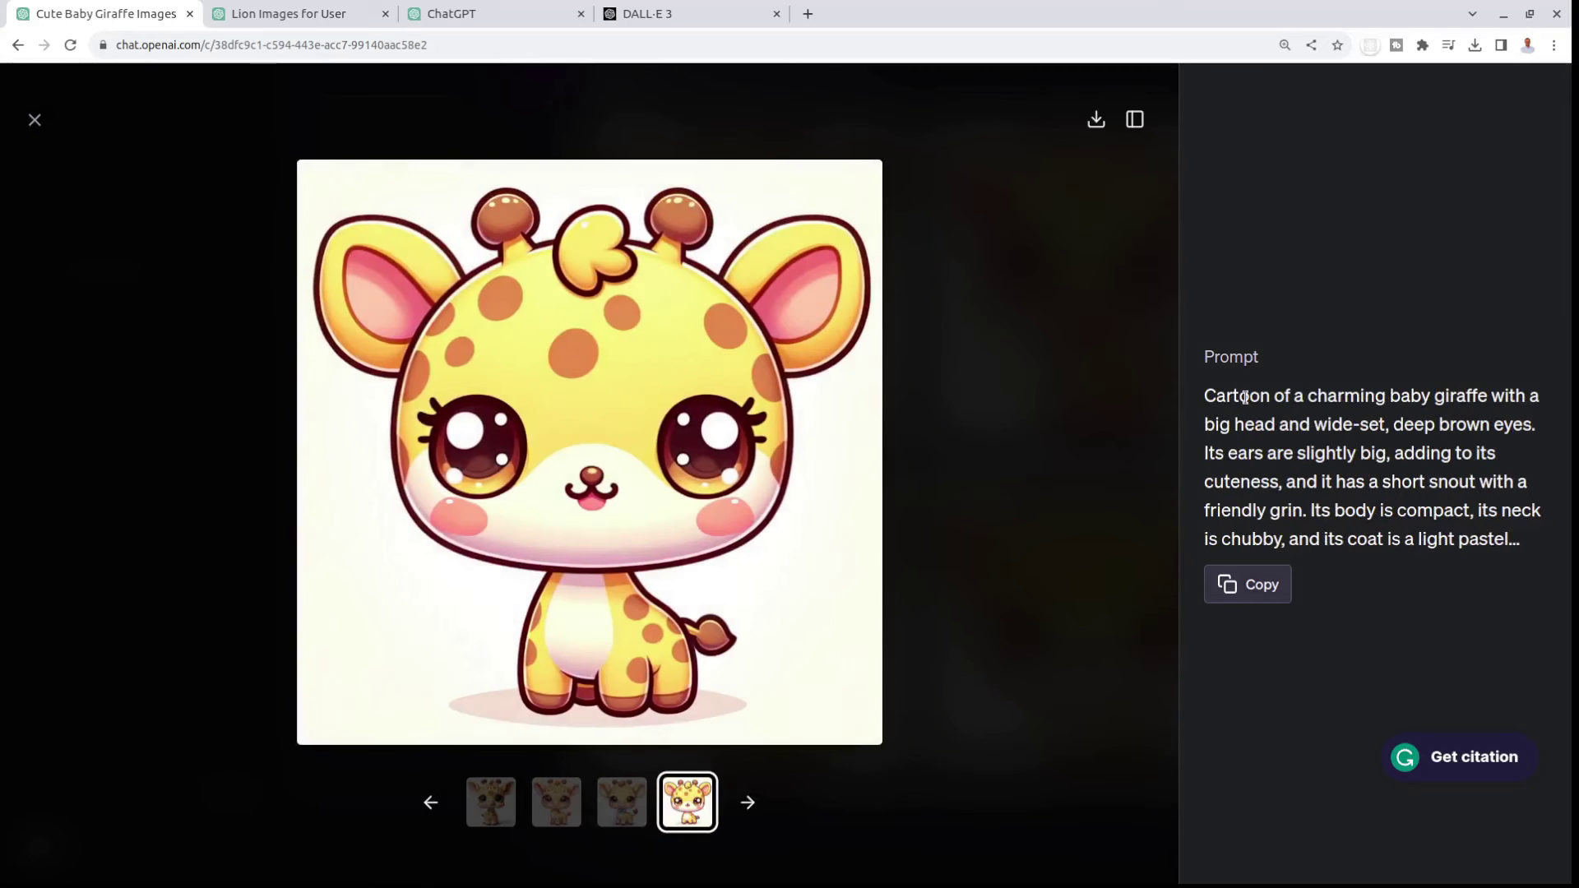
left_click(971, 655)
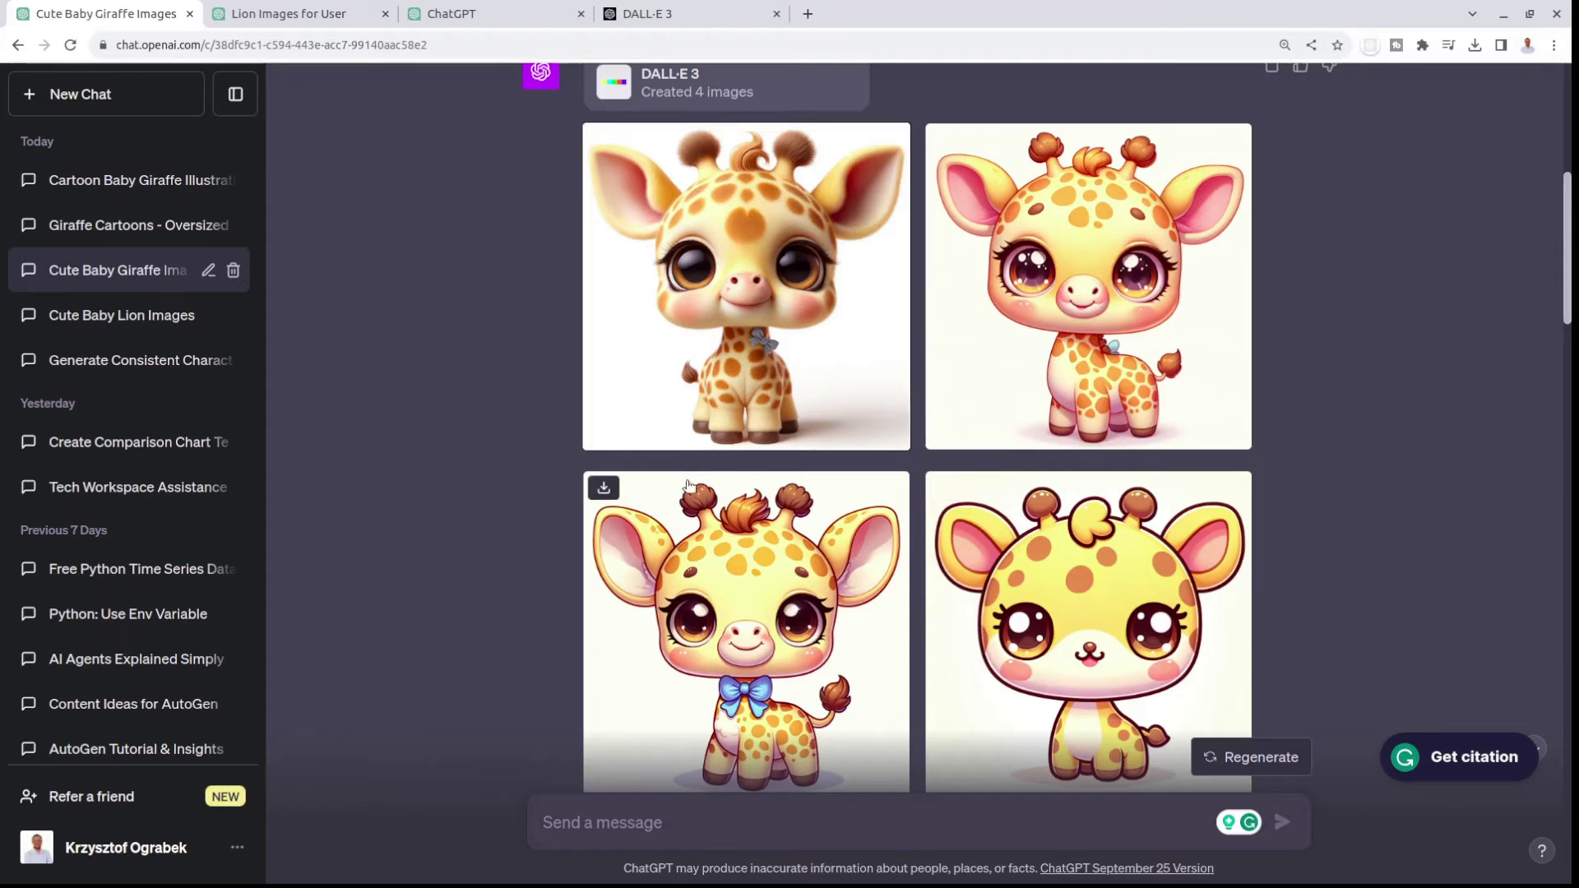
scroll(674, 471, "up", 4)
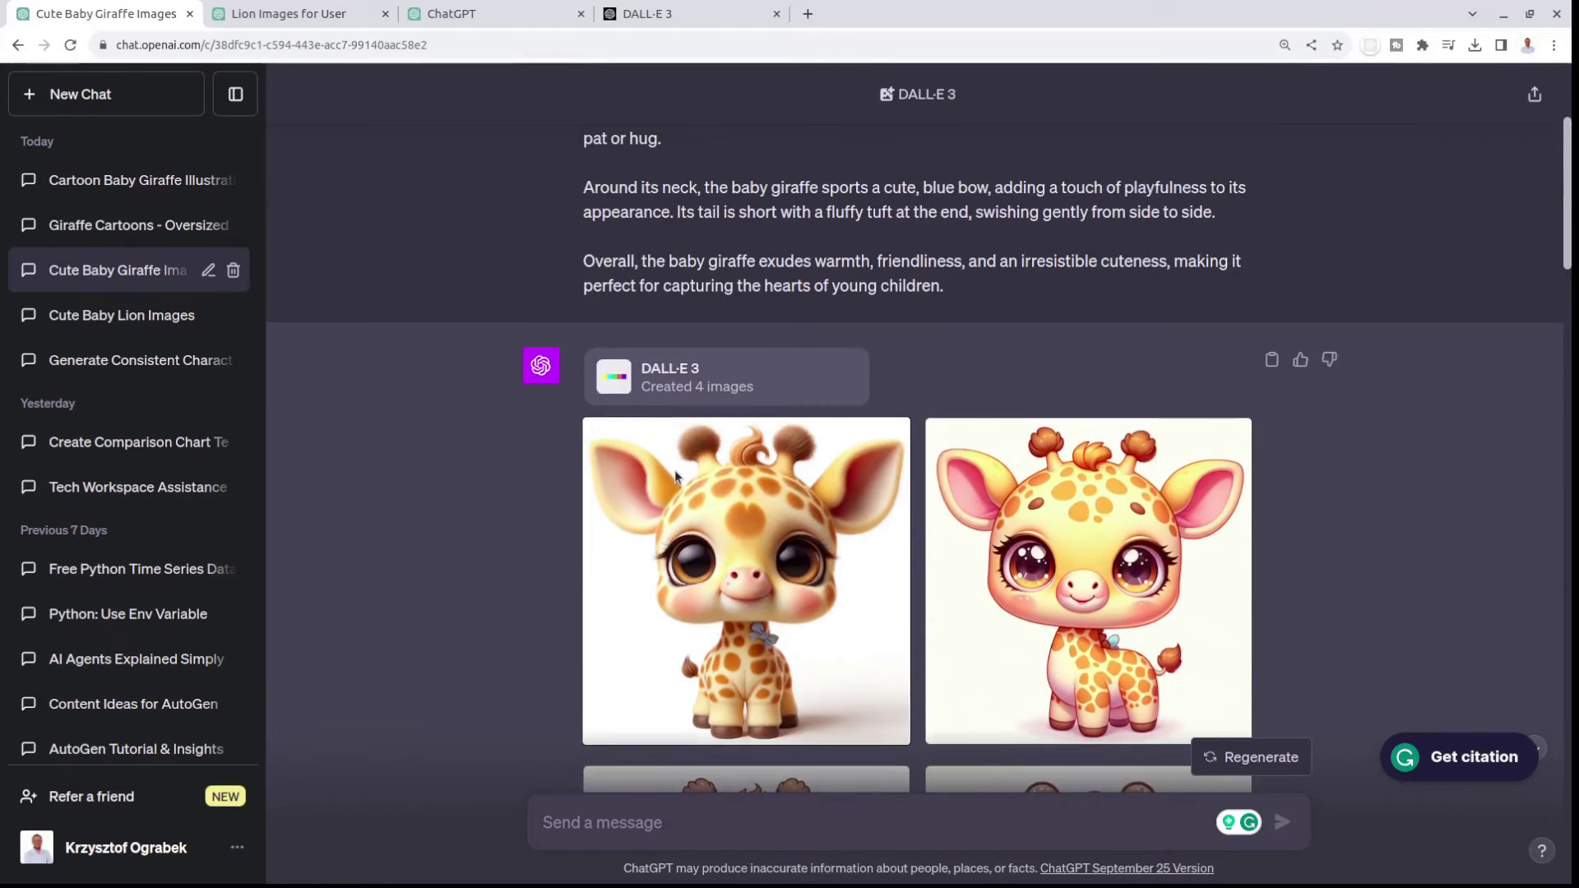
left_click(293, 18)
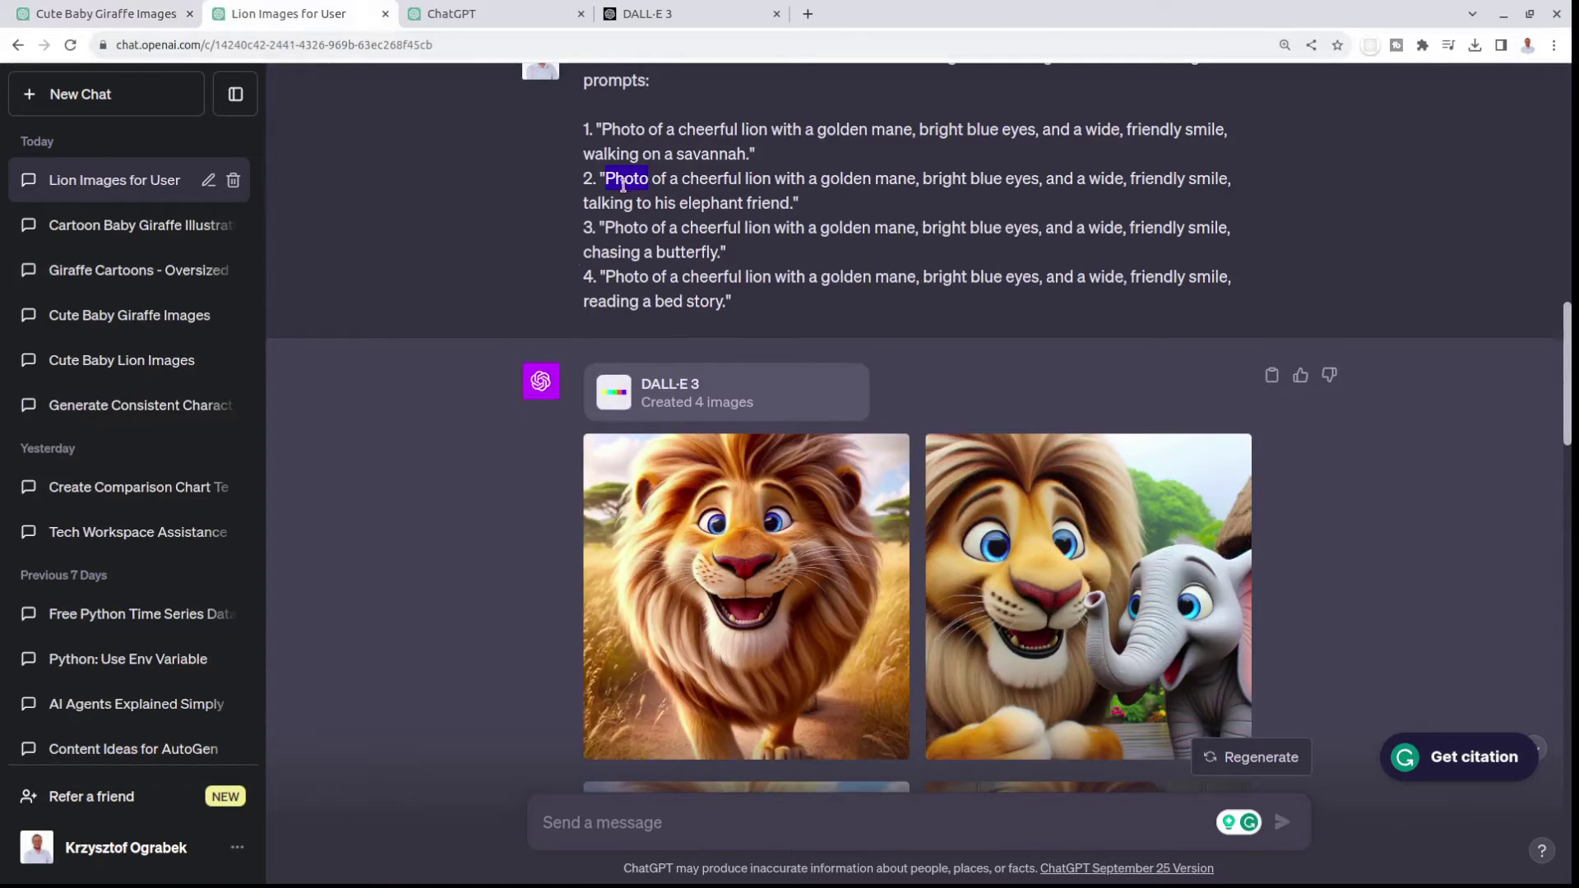
double_click(629, 268)
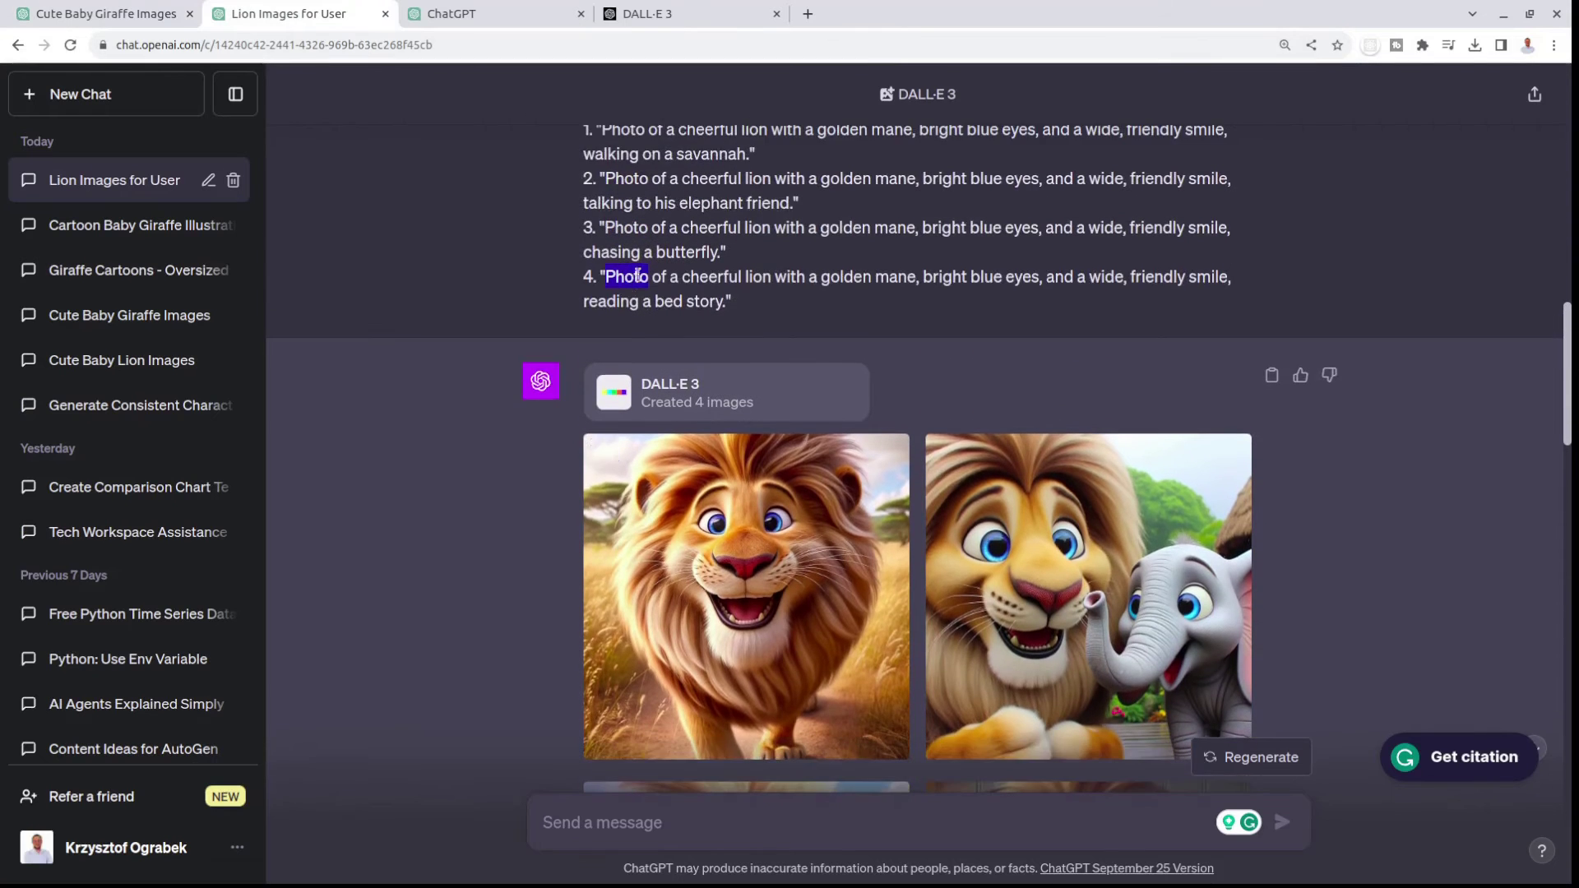
scroll(1007, 531, "down", 2)
scroll(1007, 531, "down", 2)
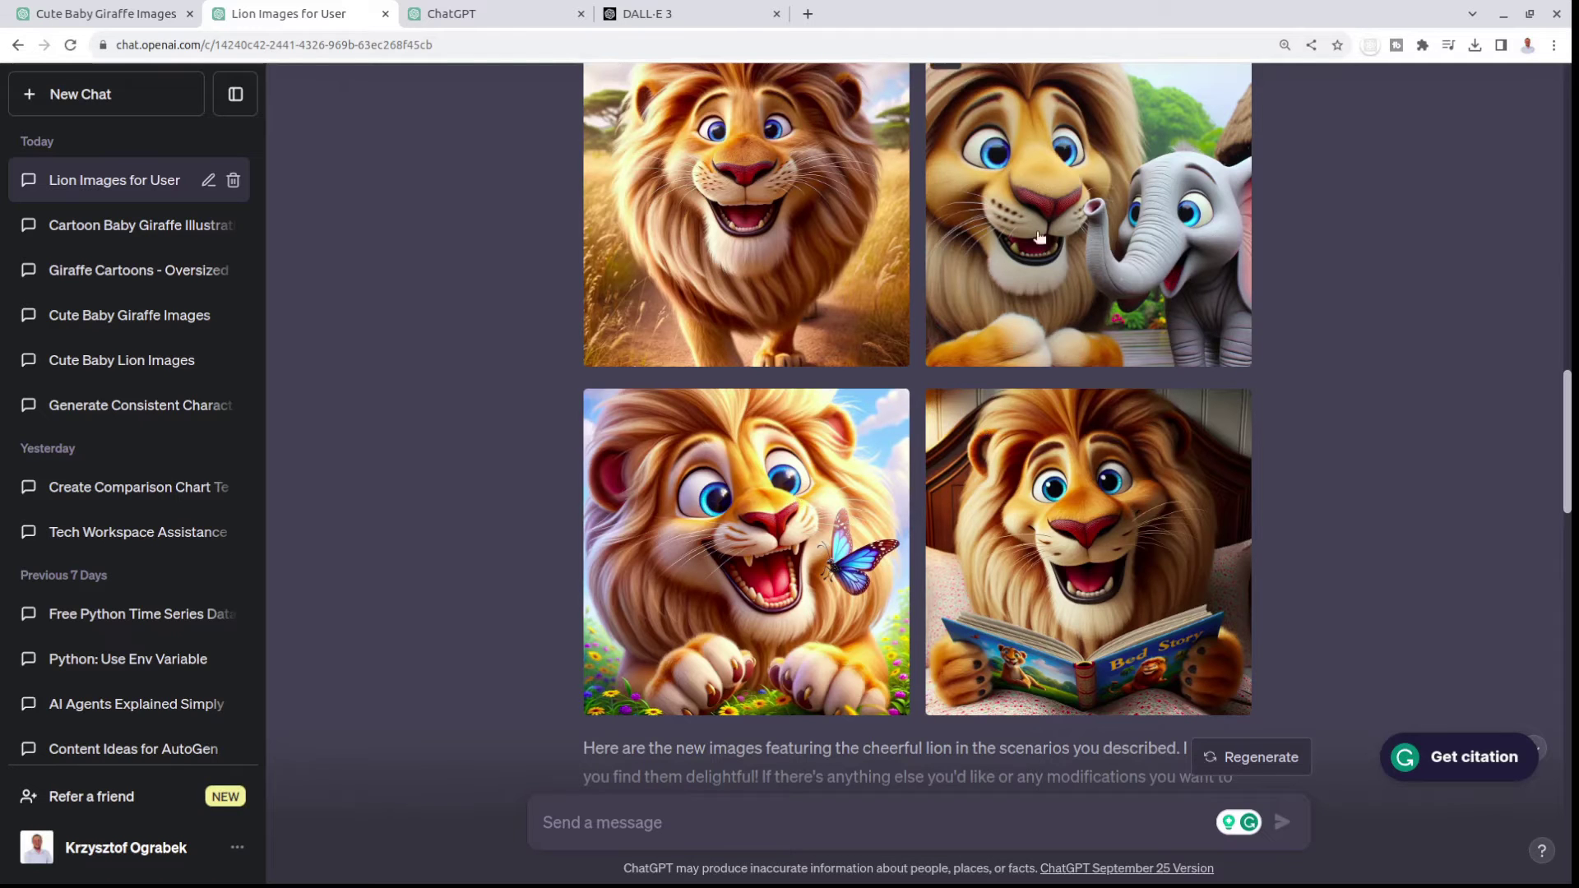
scroll(866, 362, "down", 3)
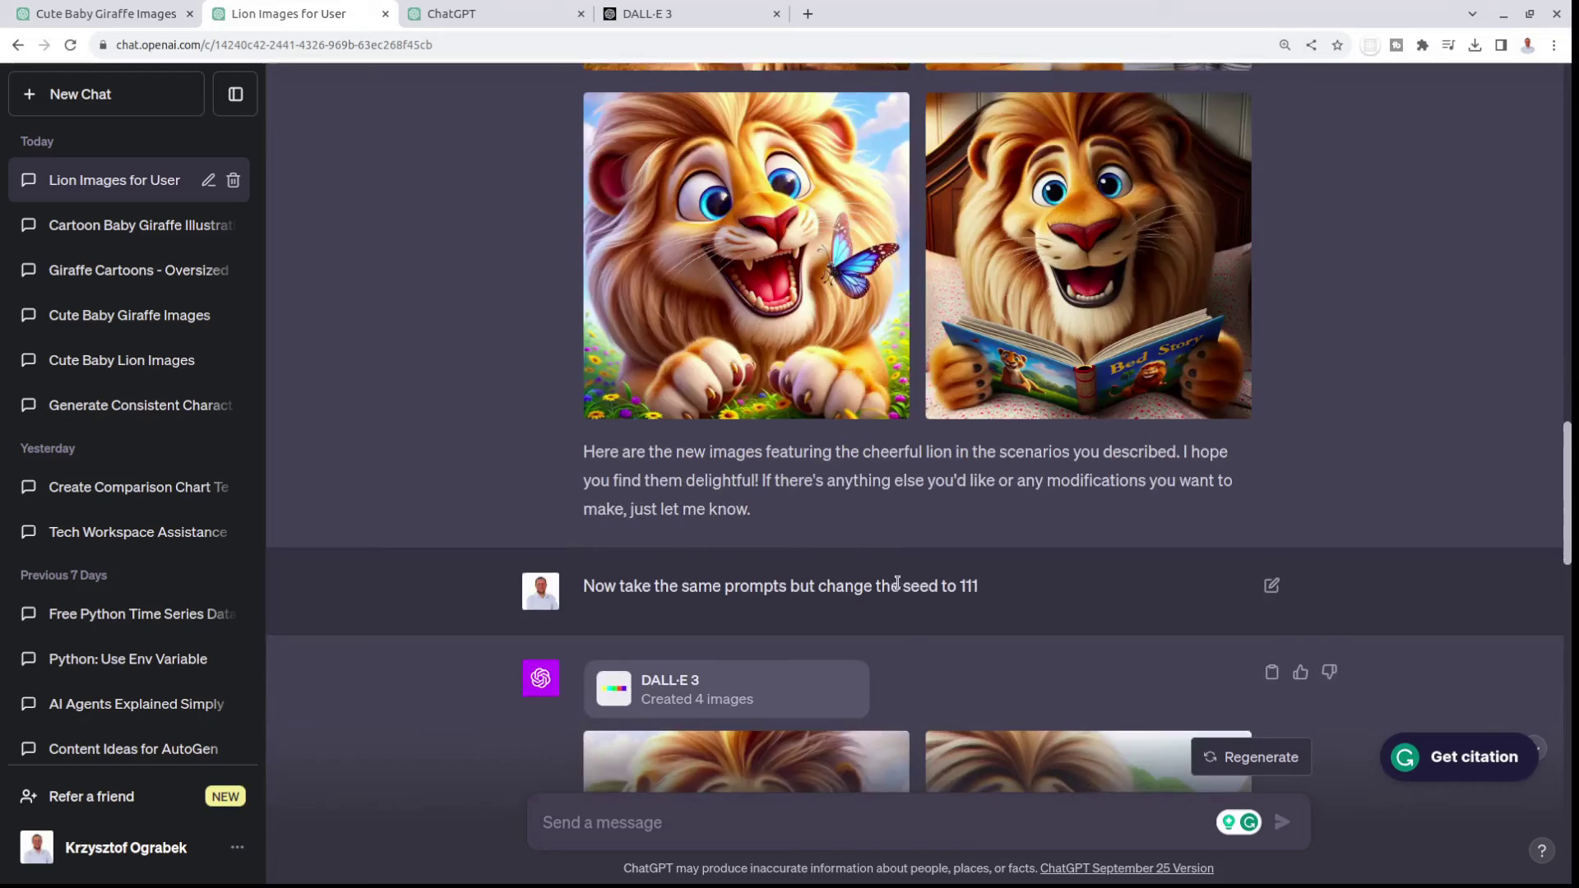
scroll(895, 585, "down", 10)
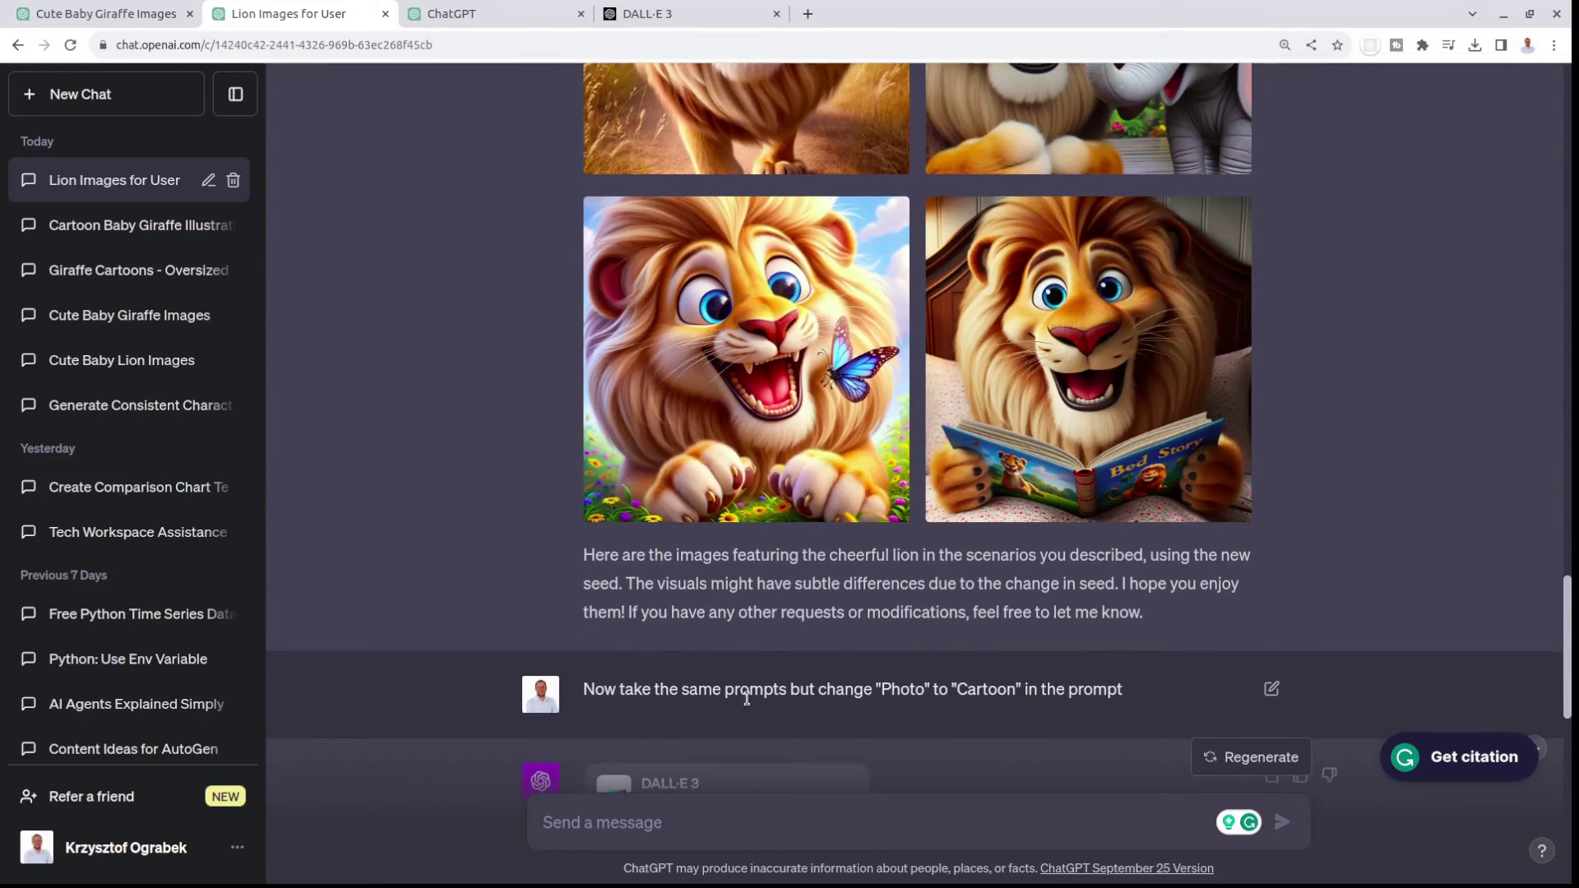
double_click(1001, 691)
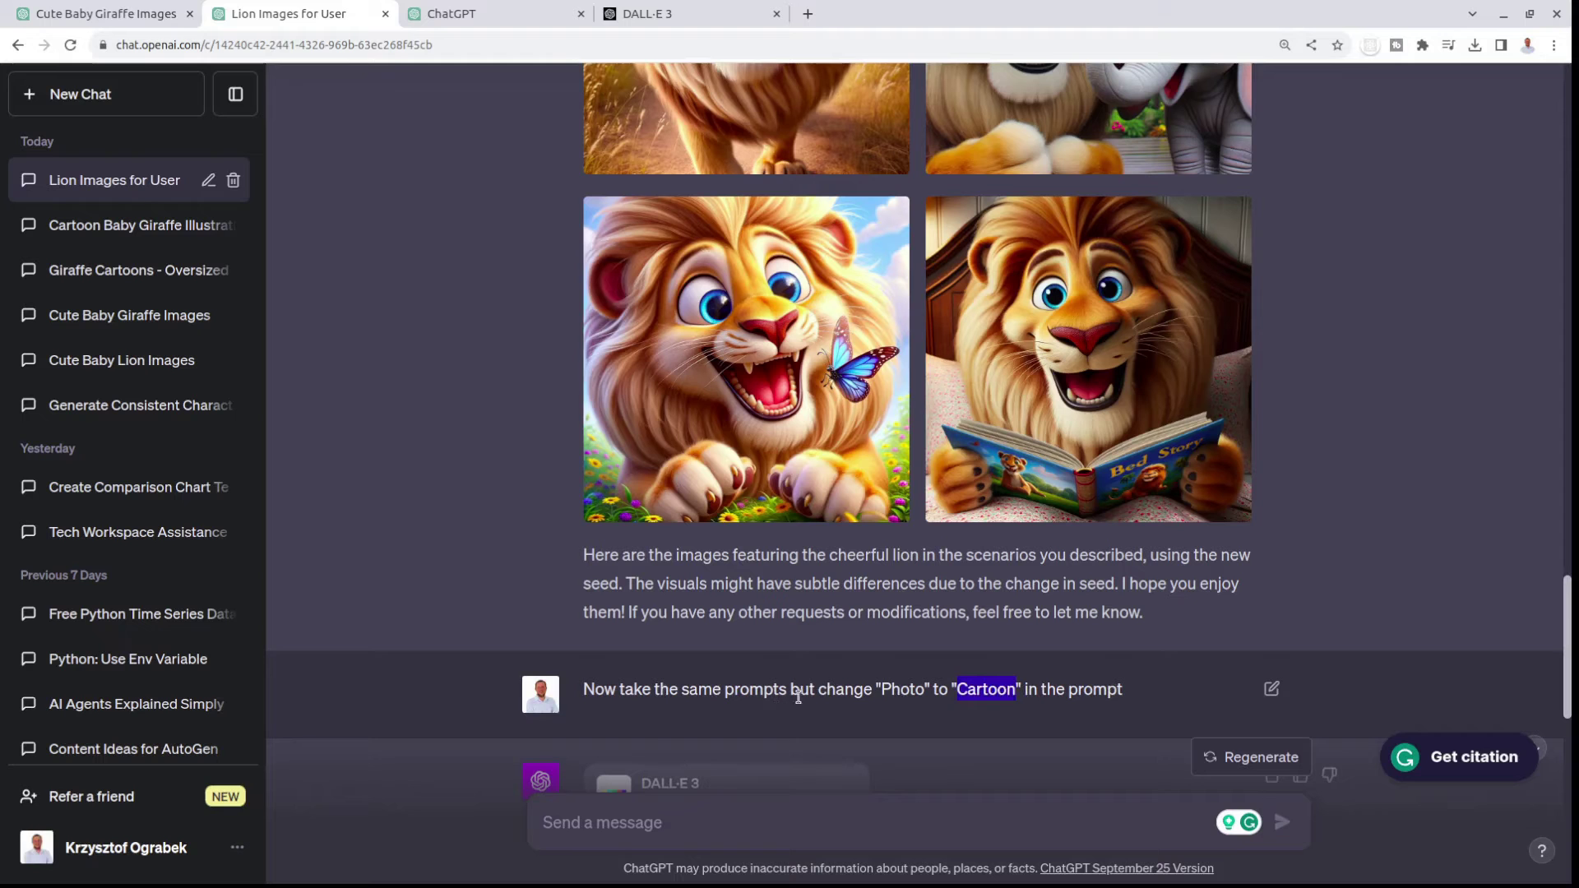
left_click(919, 683)
double_click(996, 695)
scroll(995, 694, "down", 6)
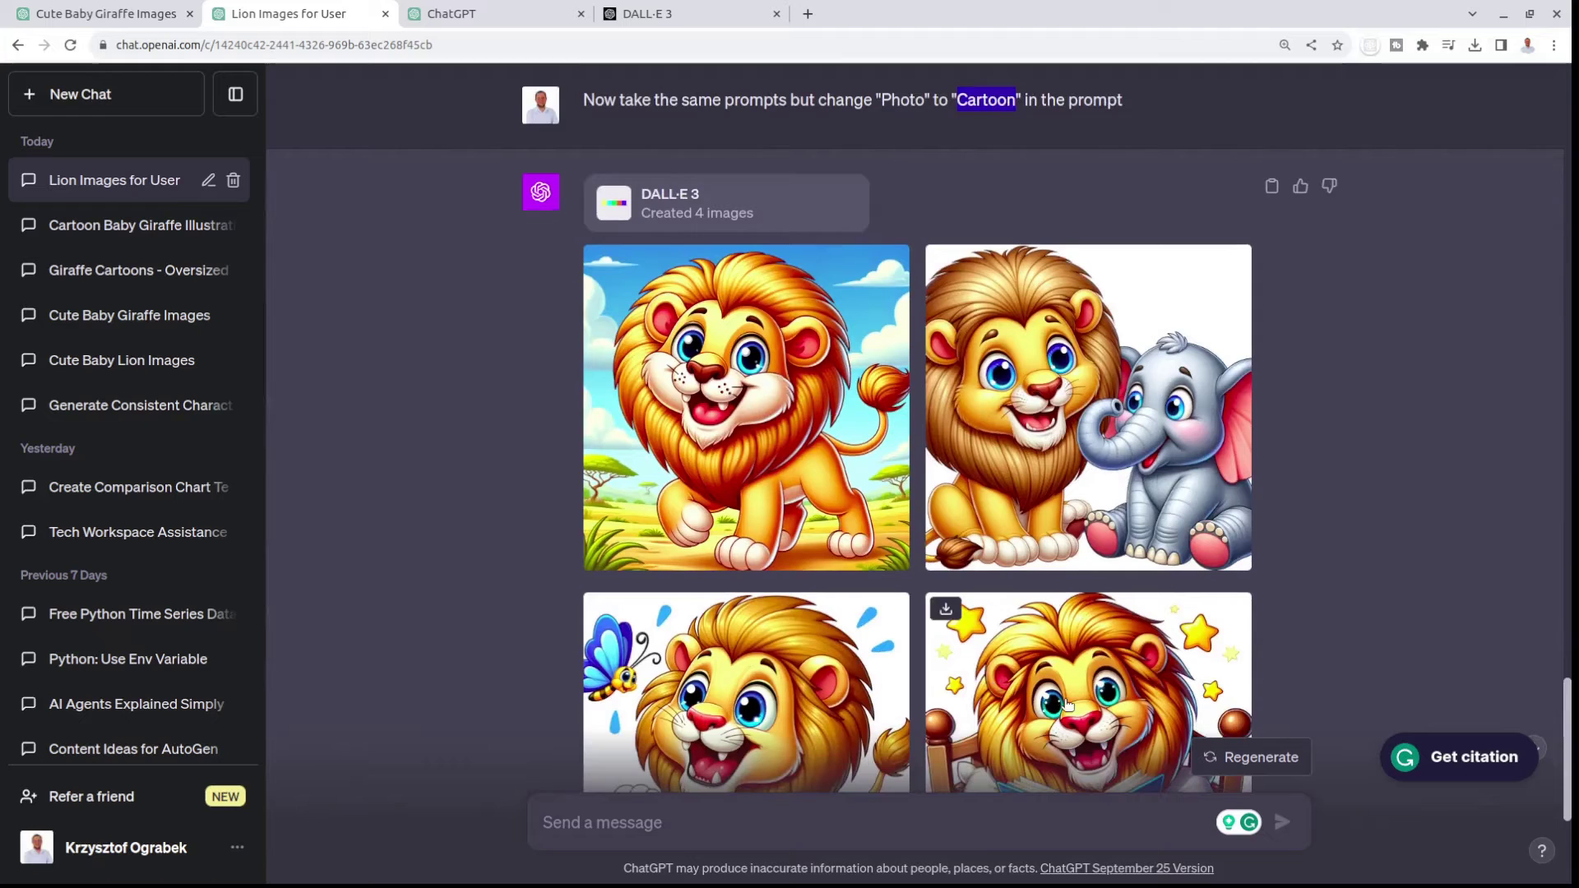
scroll(1124, 553, "down", 2)
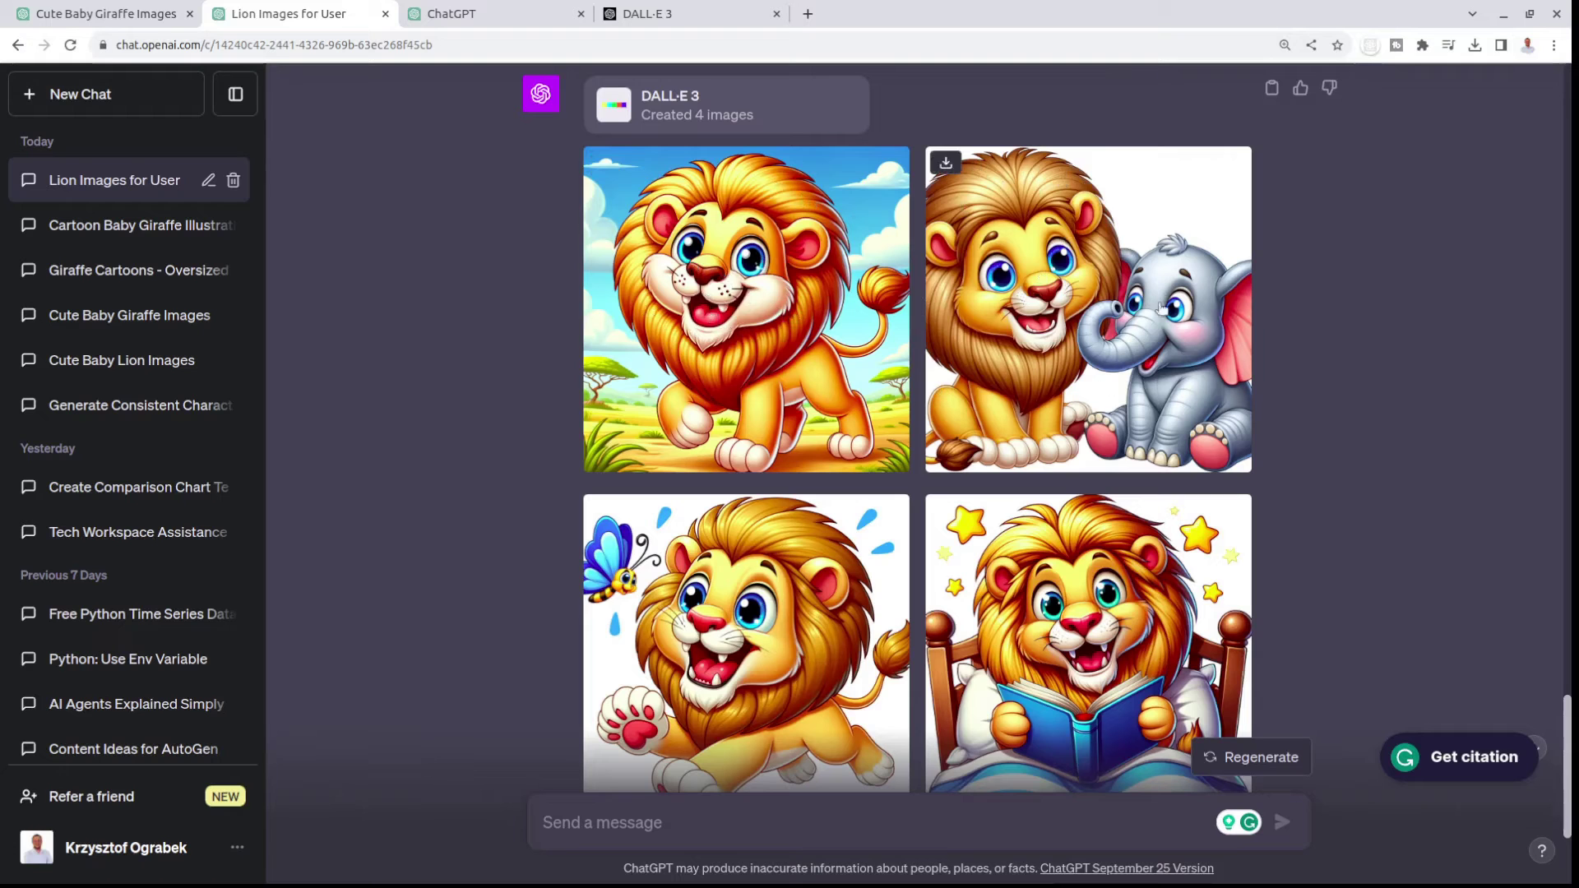
scroll(987, 345, "down", 2)
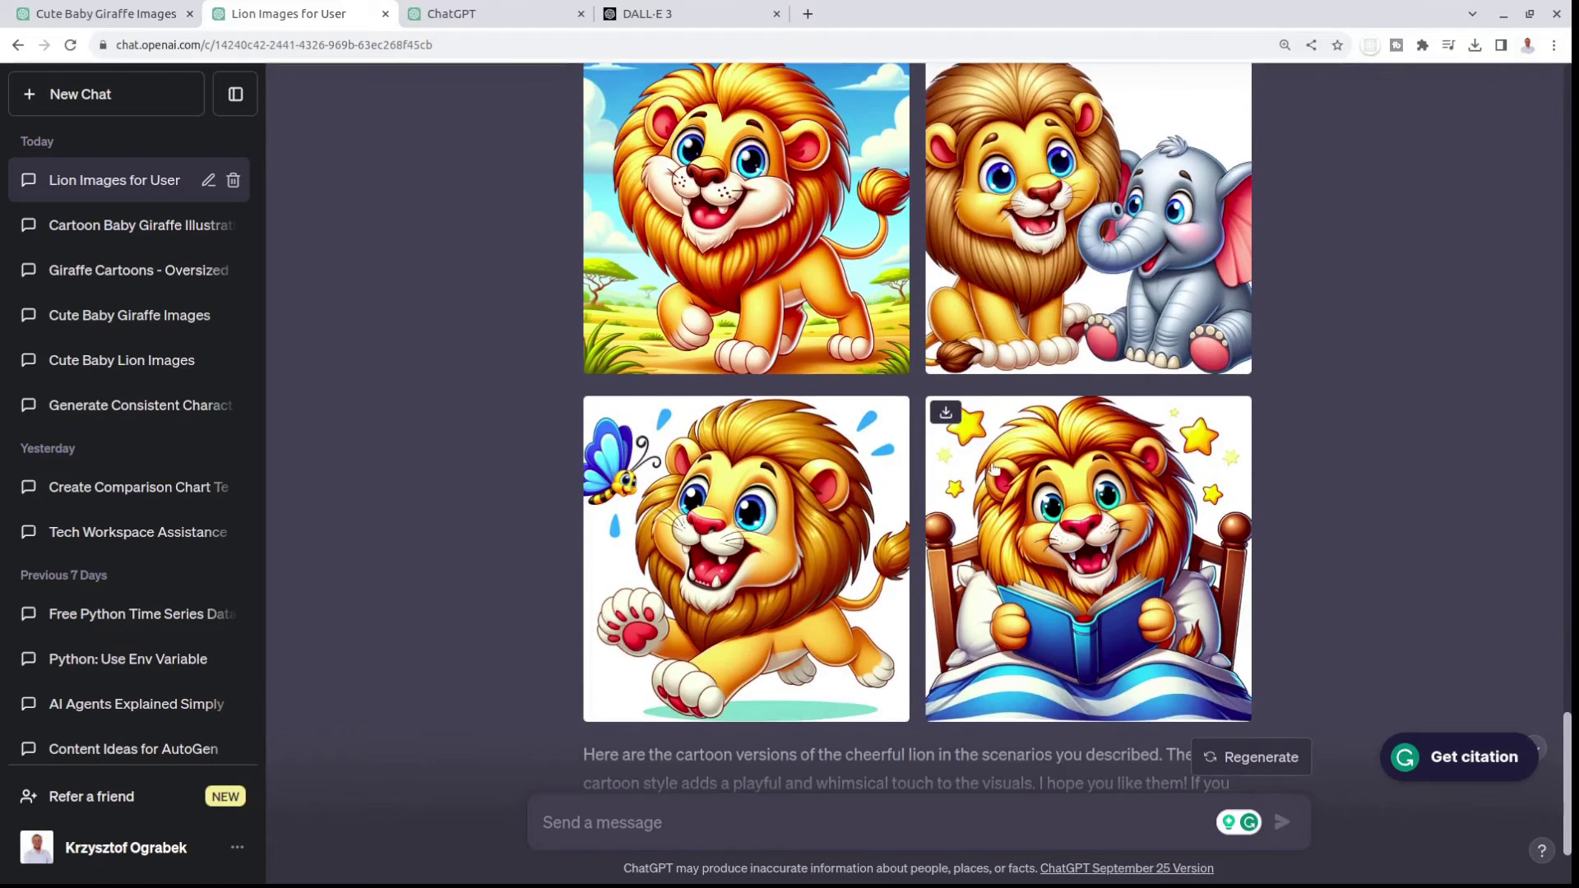
scroll(987, 469, "down", 2)
scroll(988, 470, "up", 3)
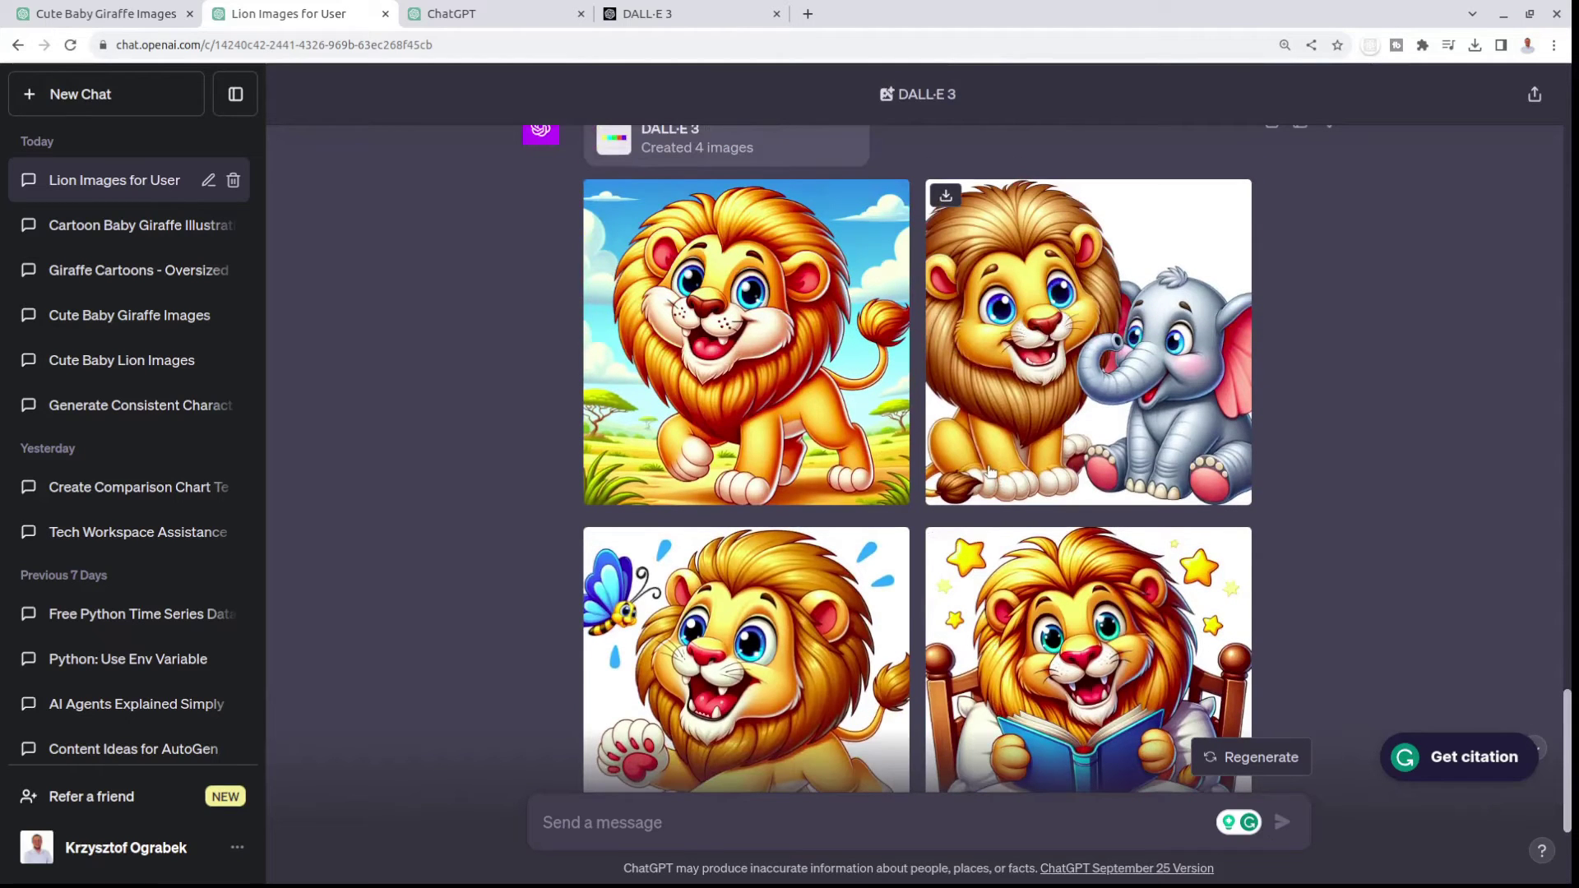
scroll(862, 401, "up", 2)
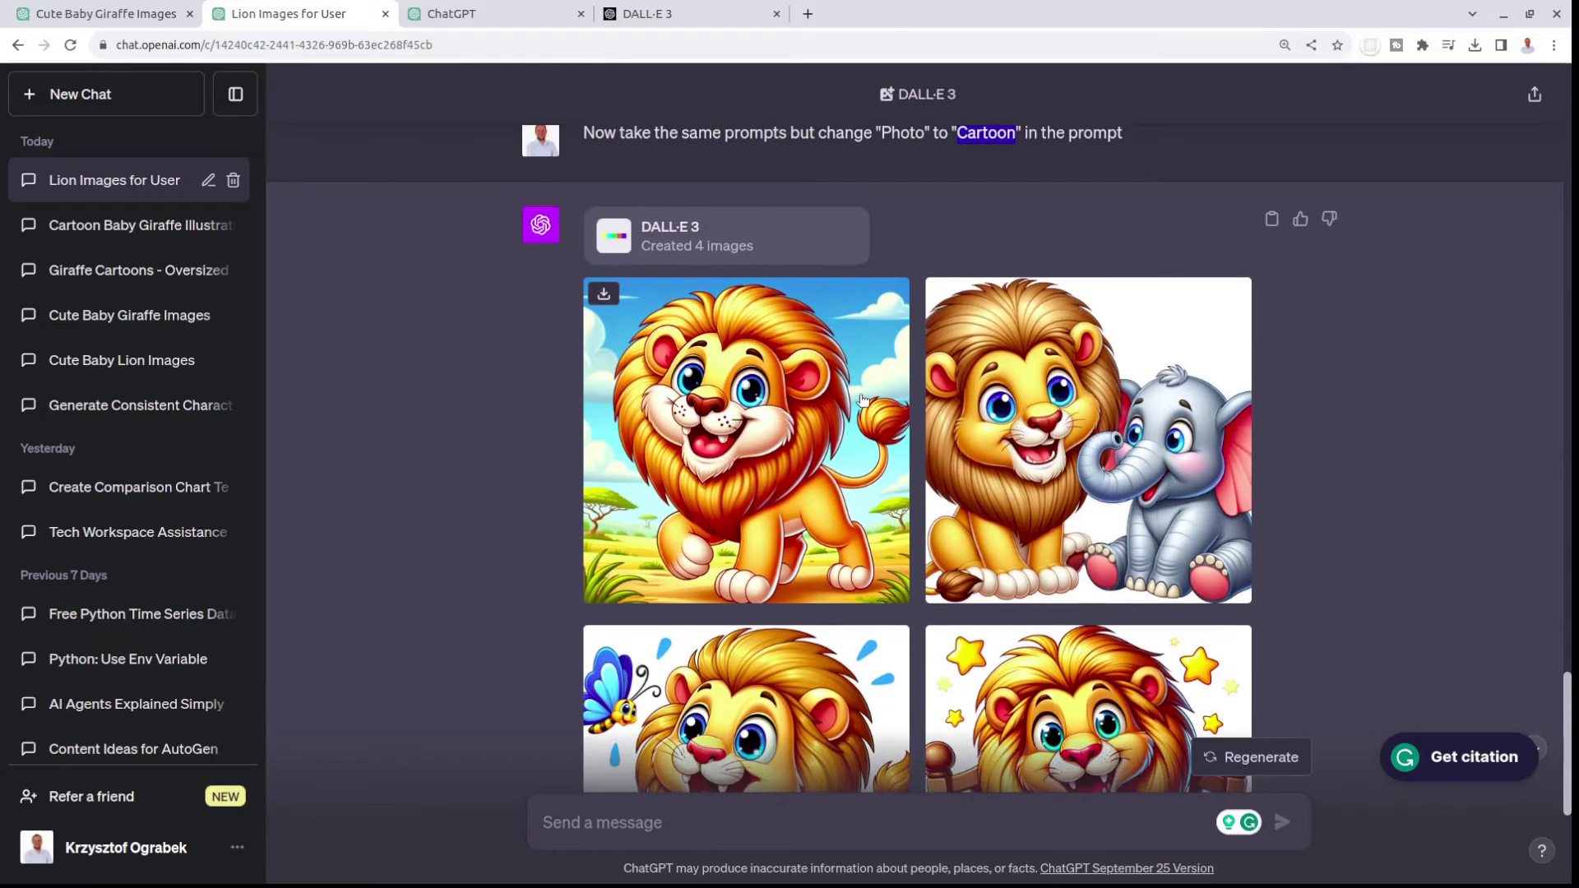
scroll(864, 395, "down", 3)
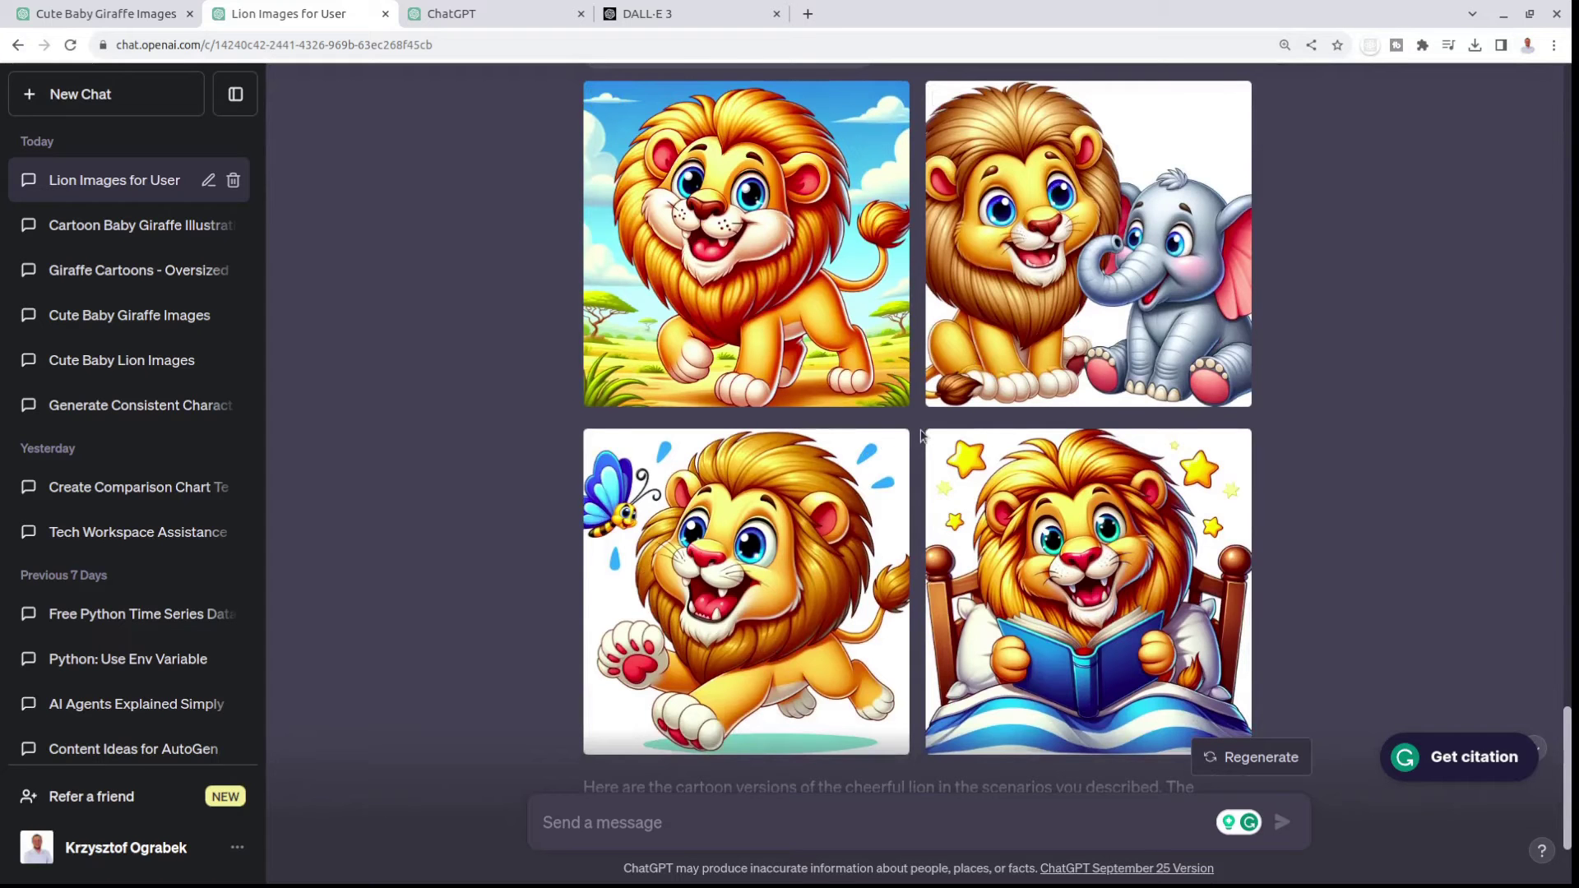
scroll(970, 415, "up", 5)
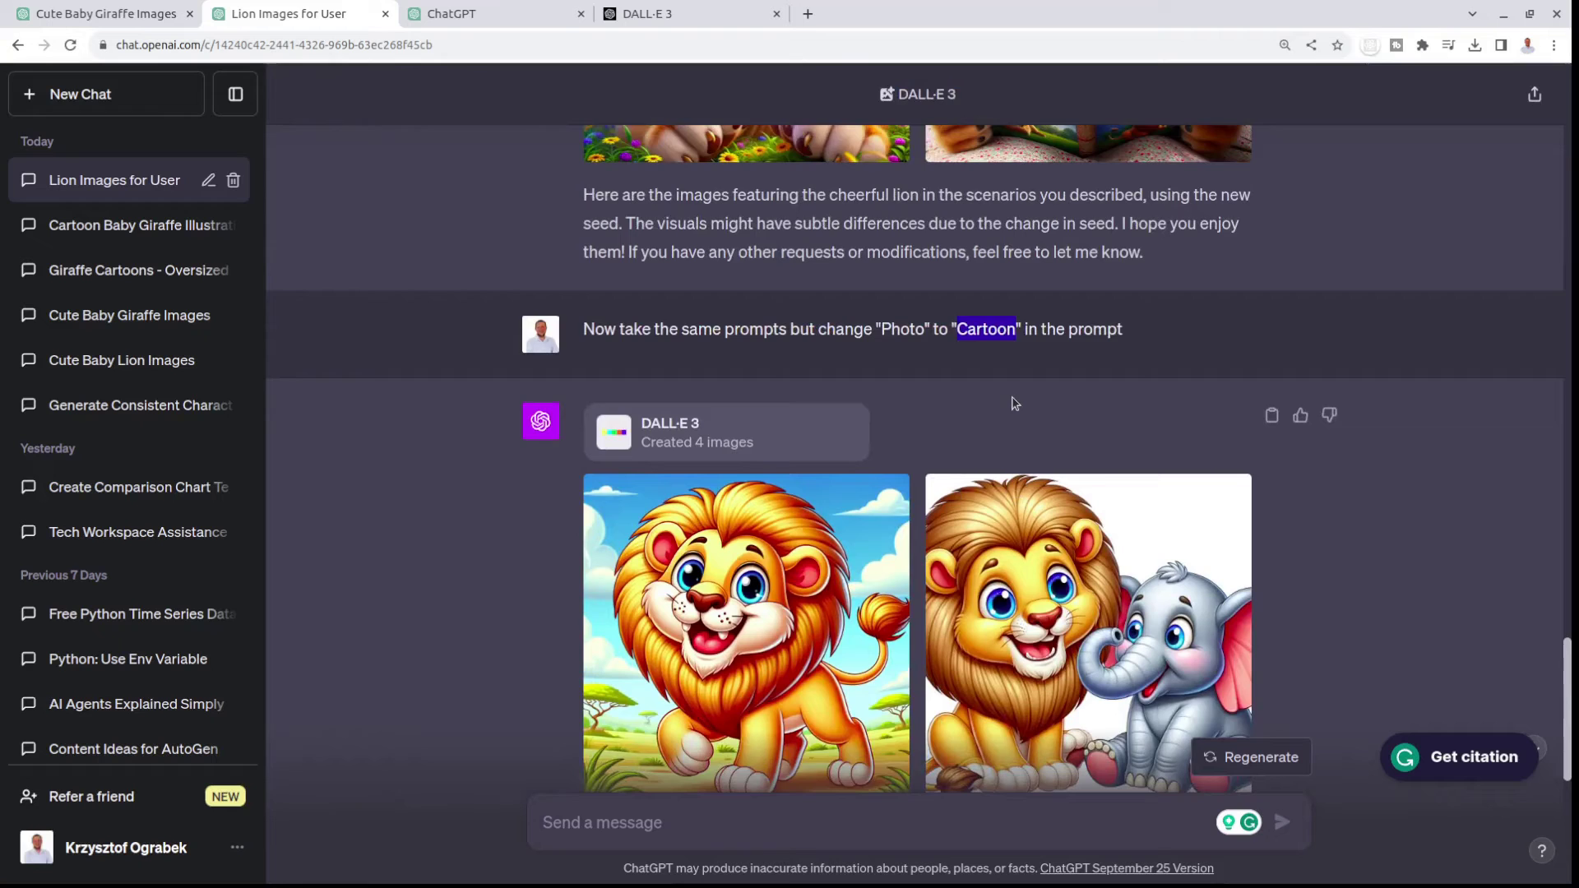
scroll(1015, 403, "down", 5)
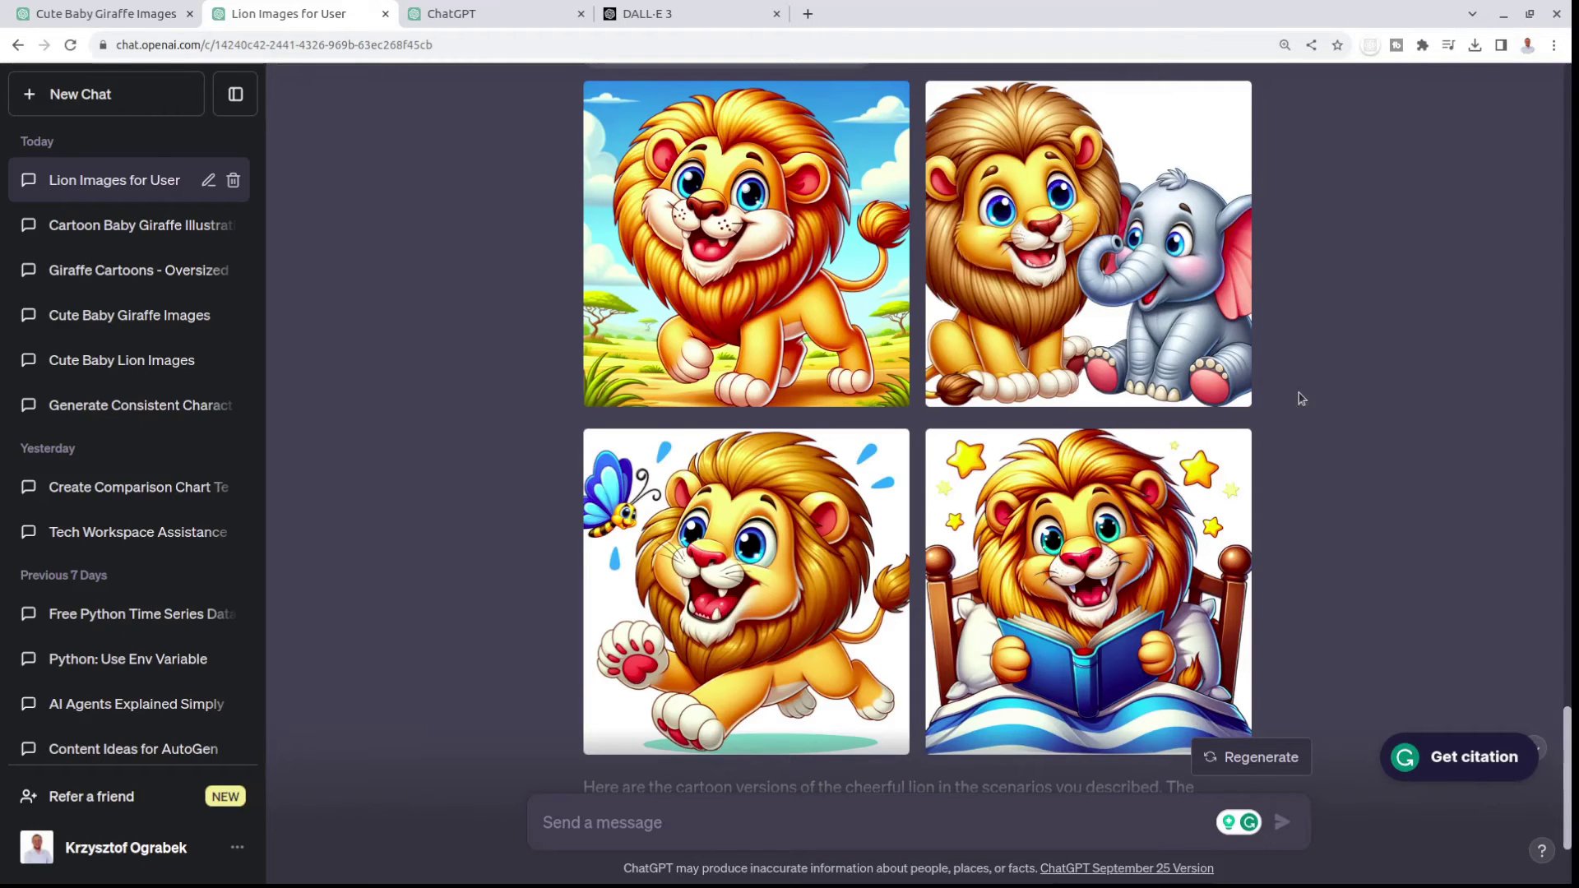
scroll(1301, 399, "up", 3)
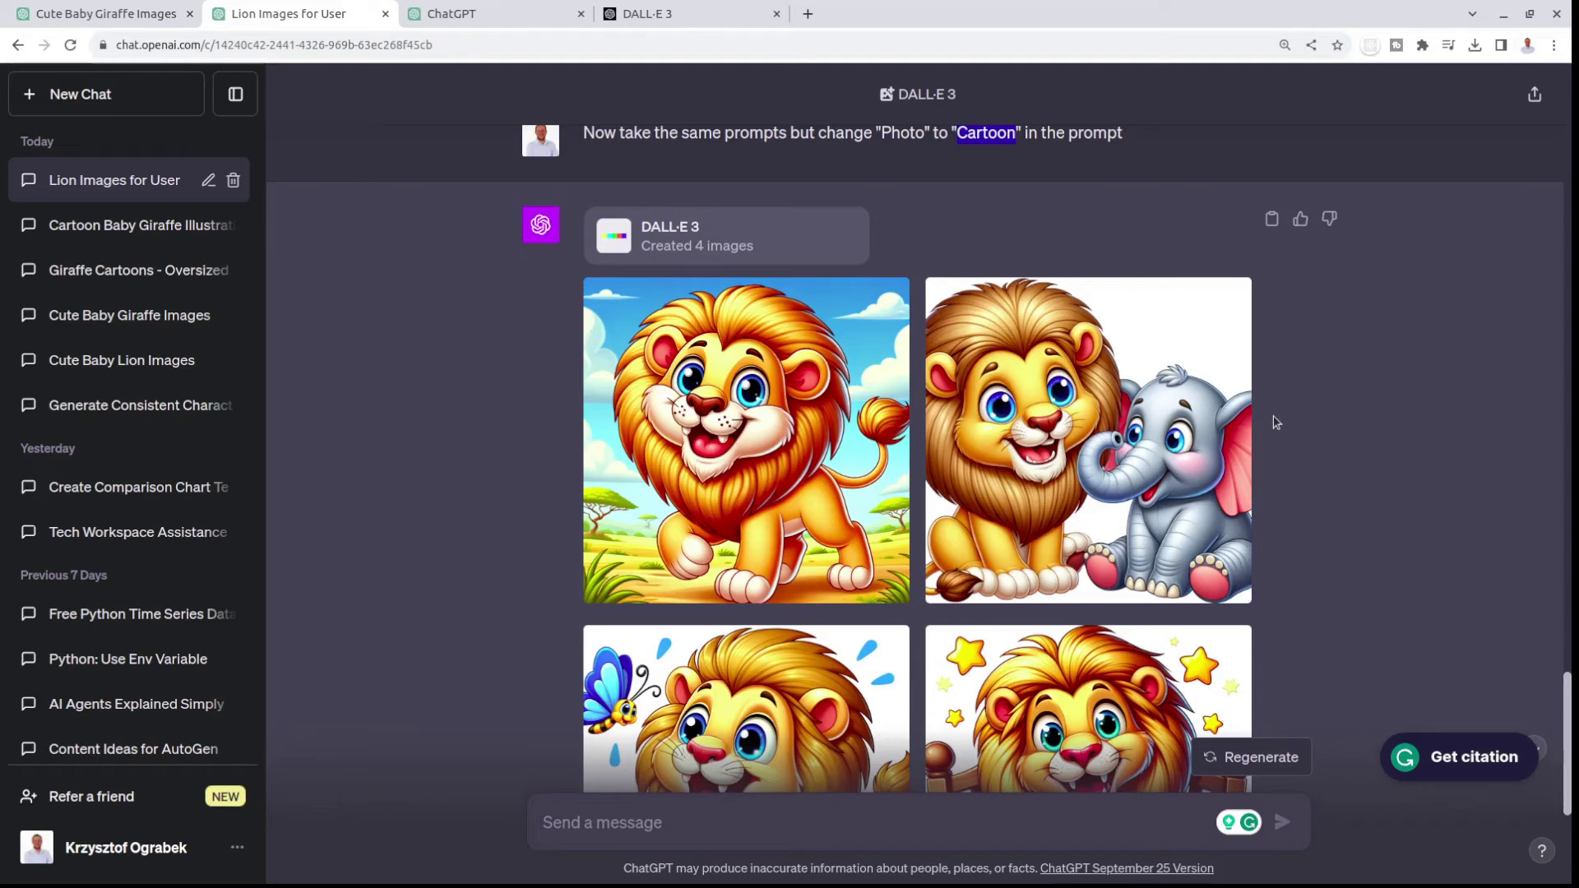
- Open the first cartoon lion image full-size in ChatGPT and go back to Canva
key("alt+Tab")
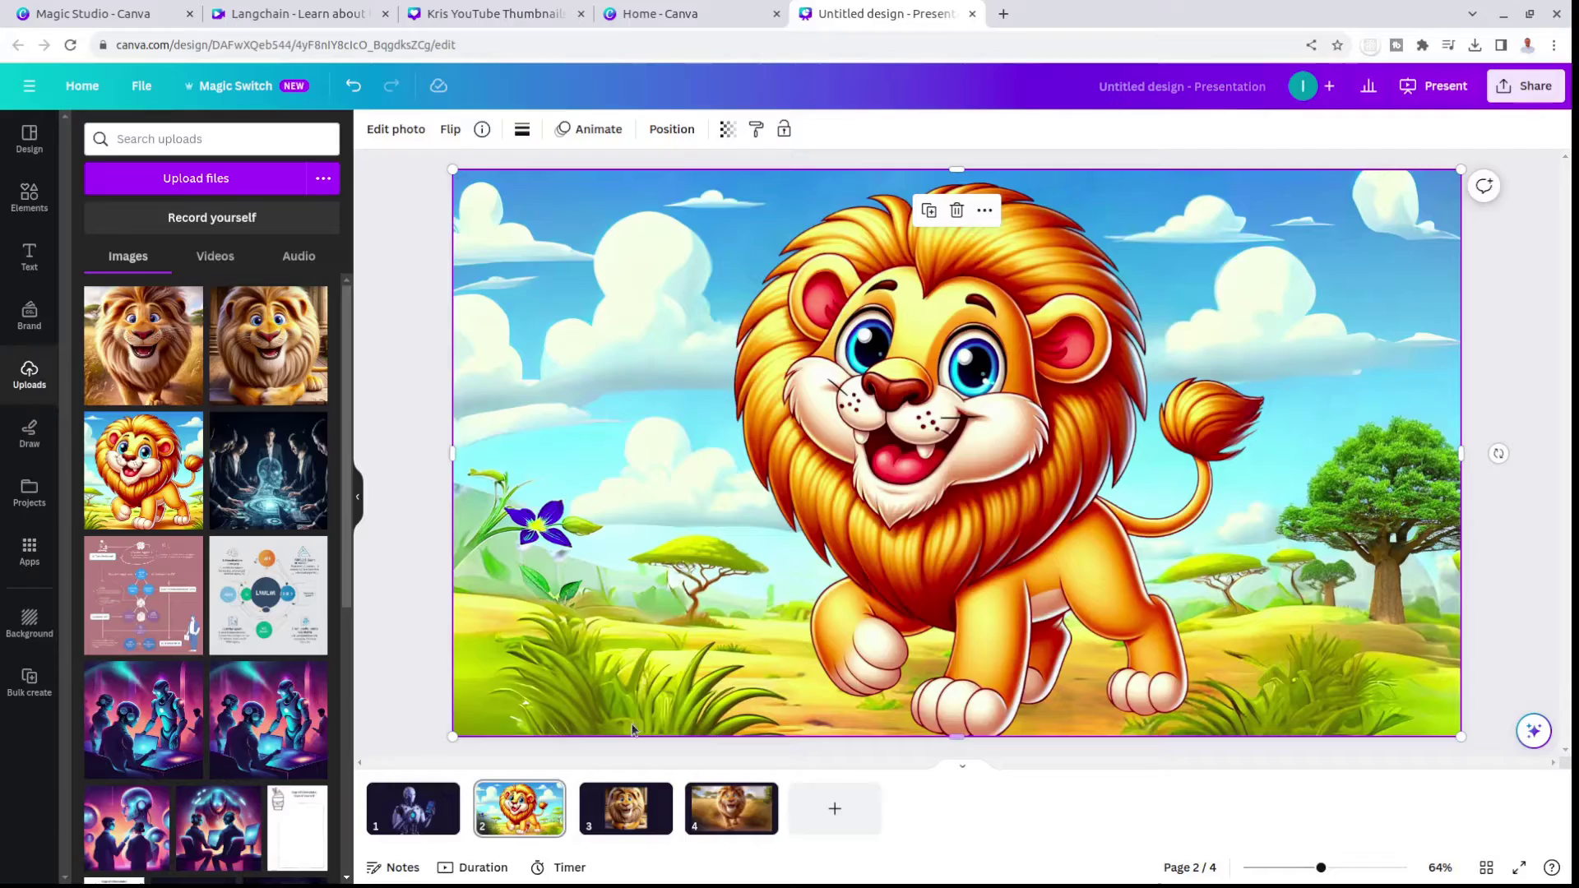
key("alt+Tab")
left_click(736, 428)
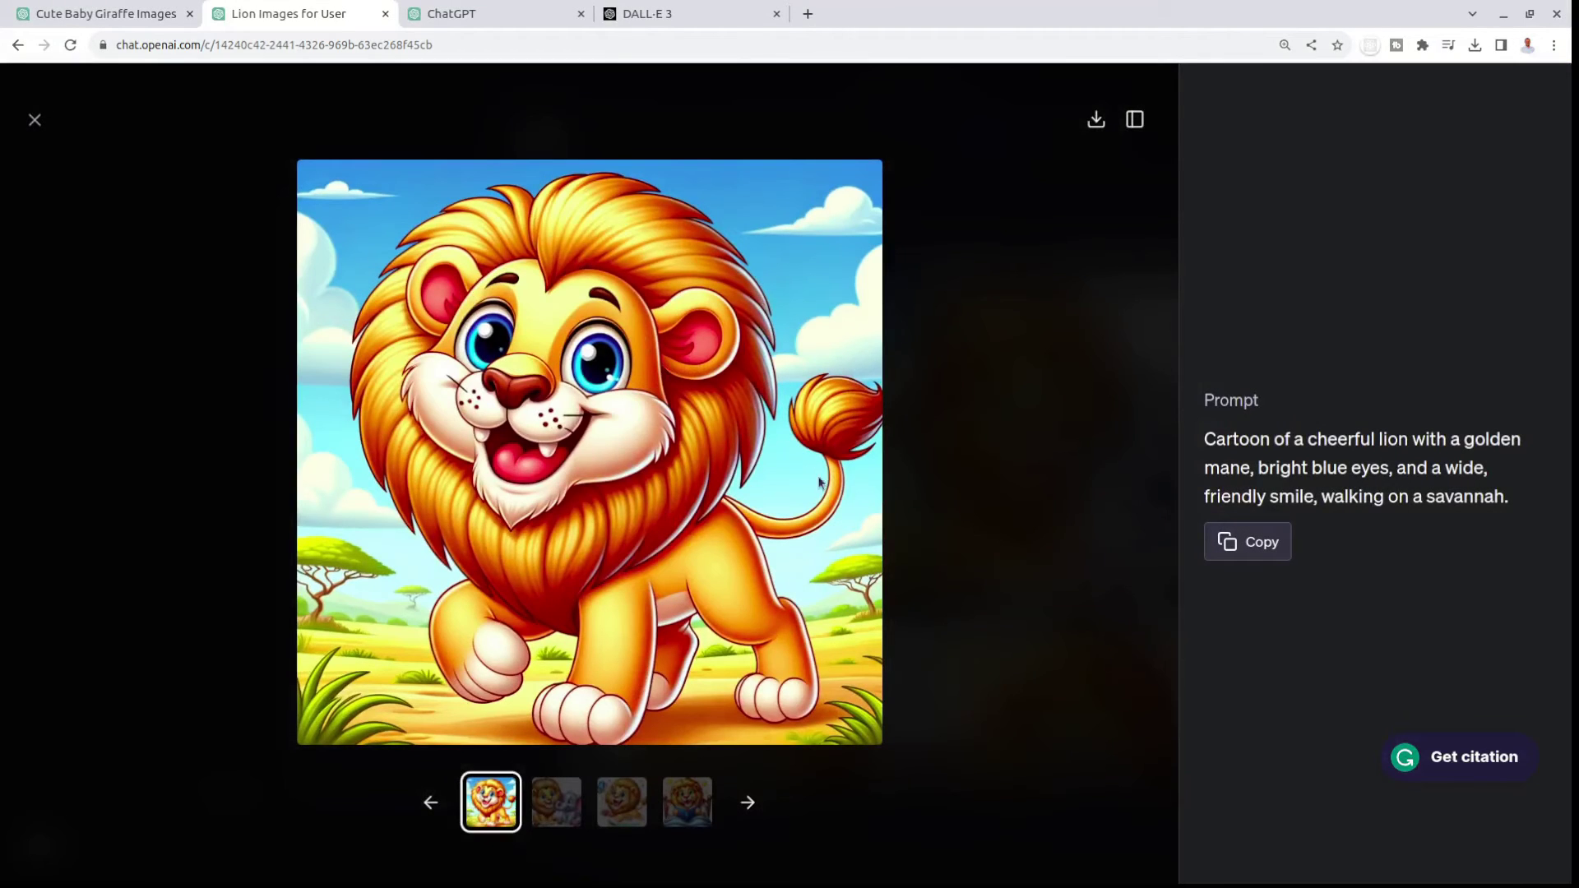
key("alt+Tab")
- Add page 5 with the cartoon lion, stretched from the page's top to bottom edge
left_click(834, 803)
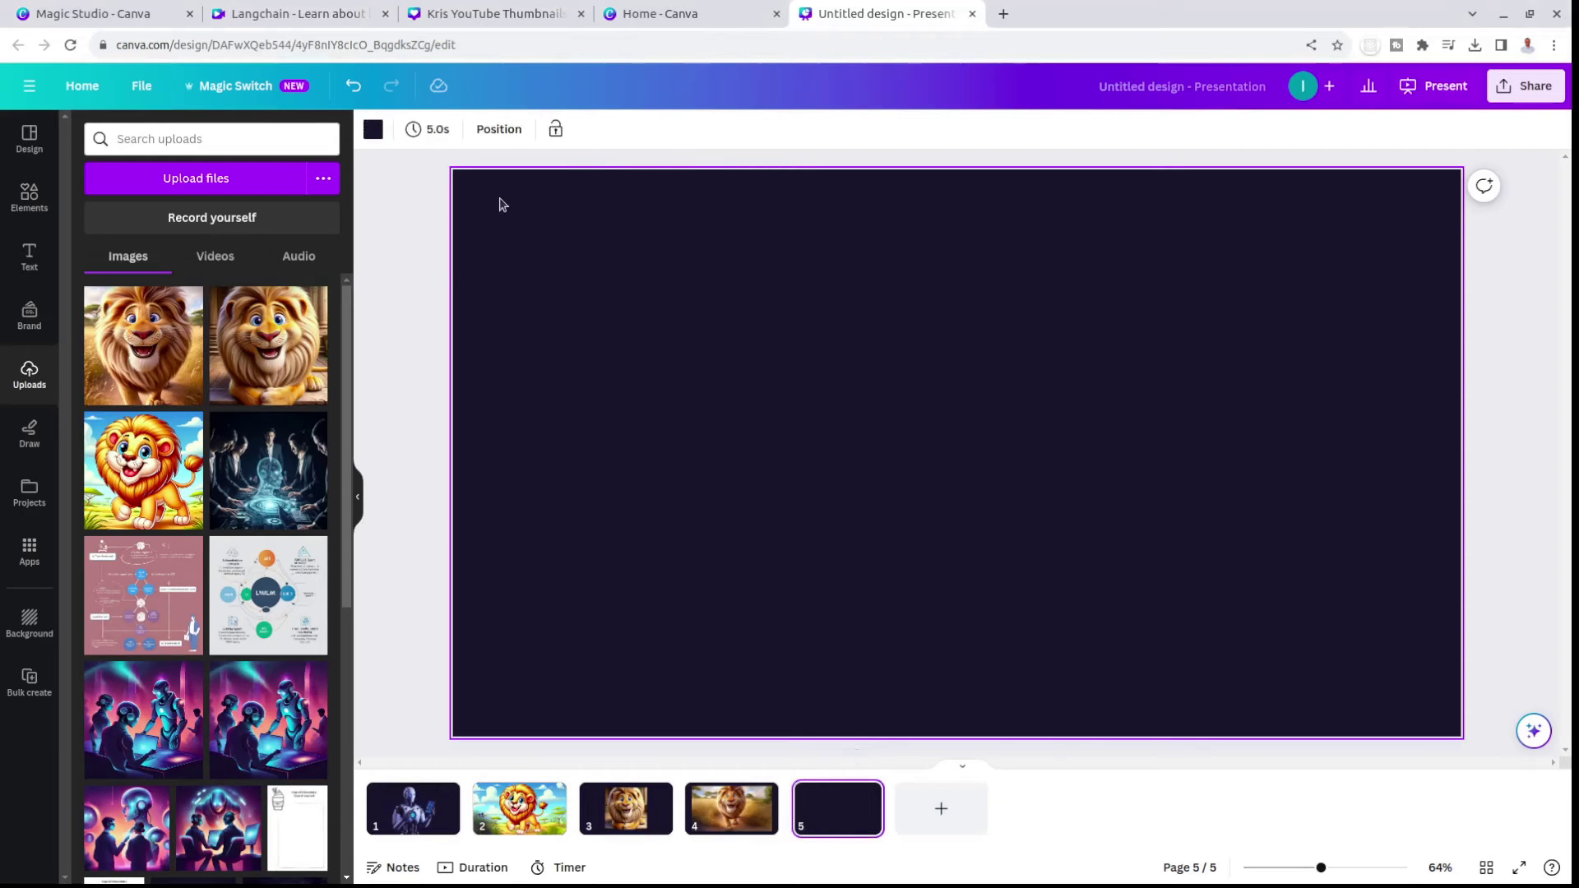
left_click(117, 512)
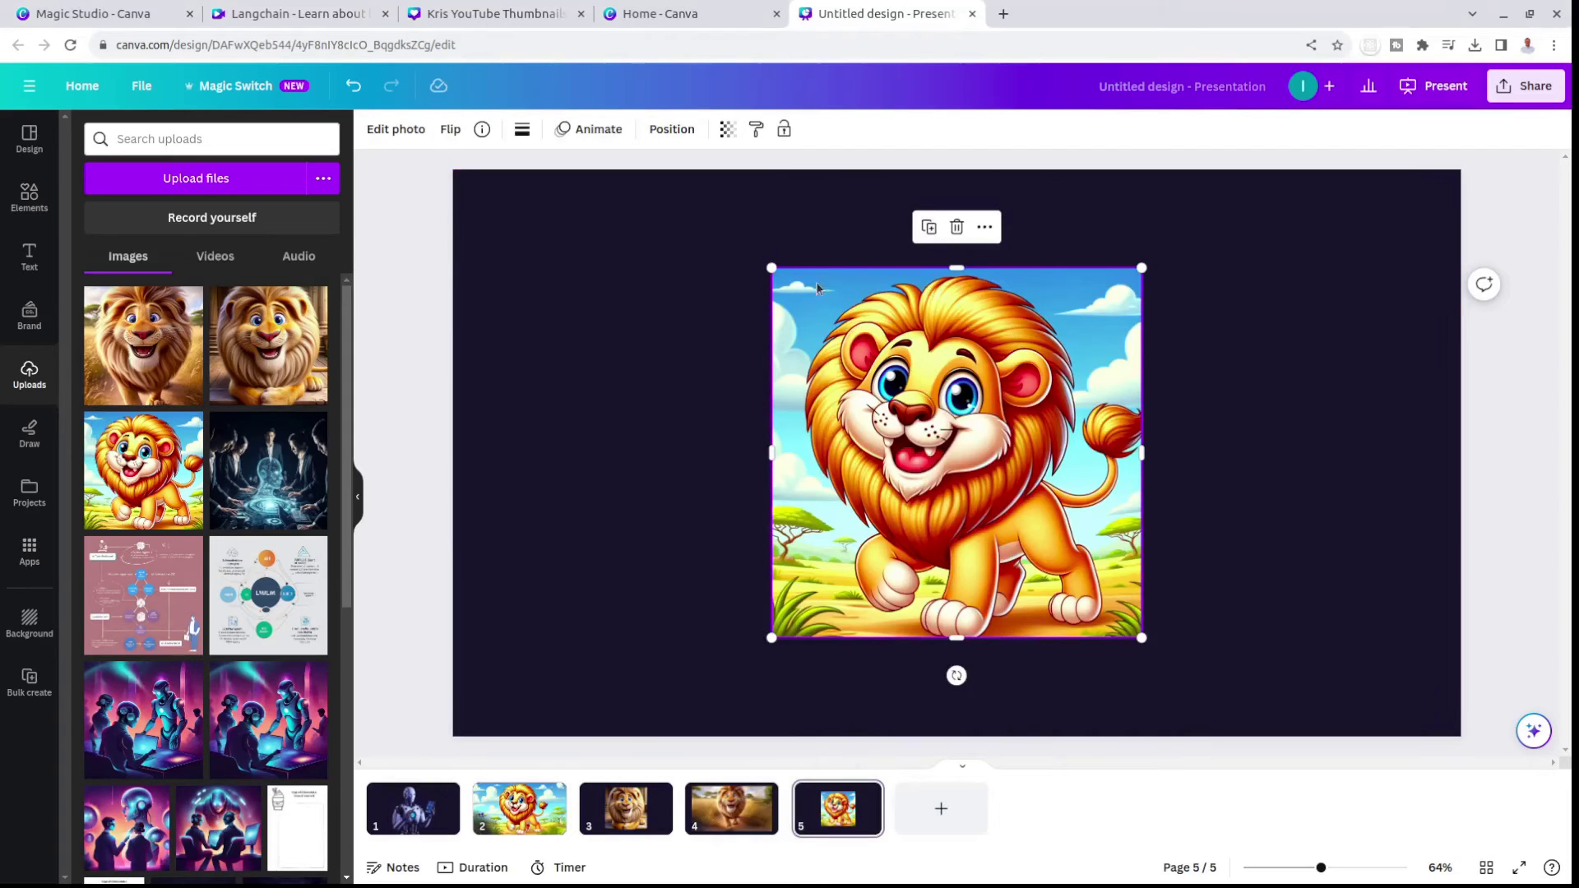
left_click_drag(771, 269, 681, 170)
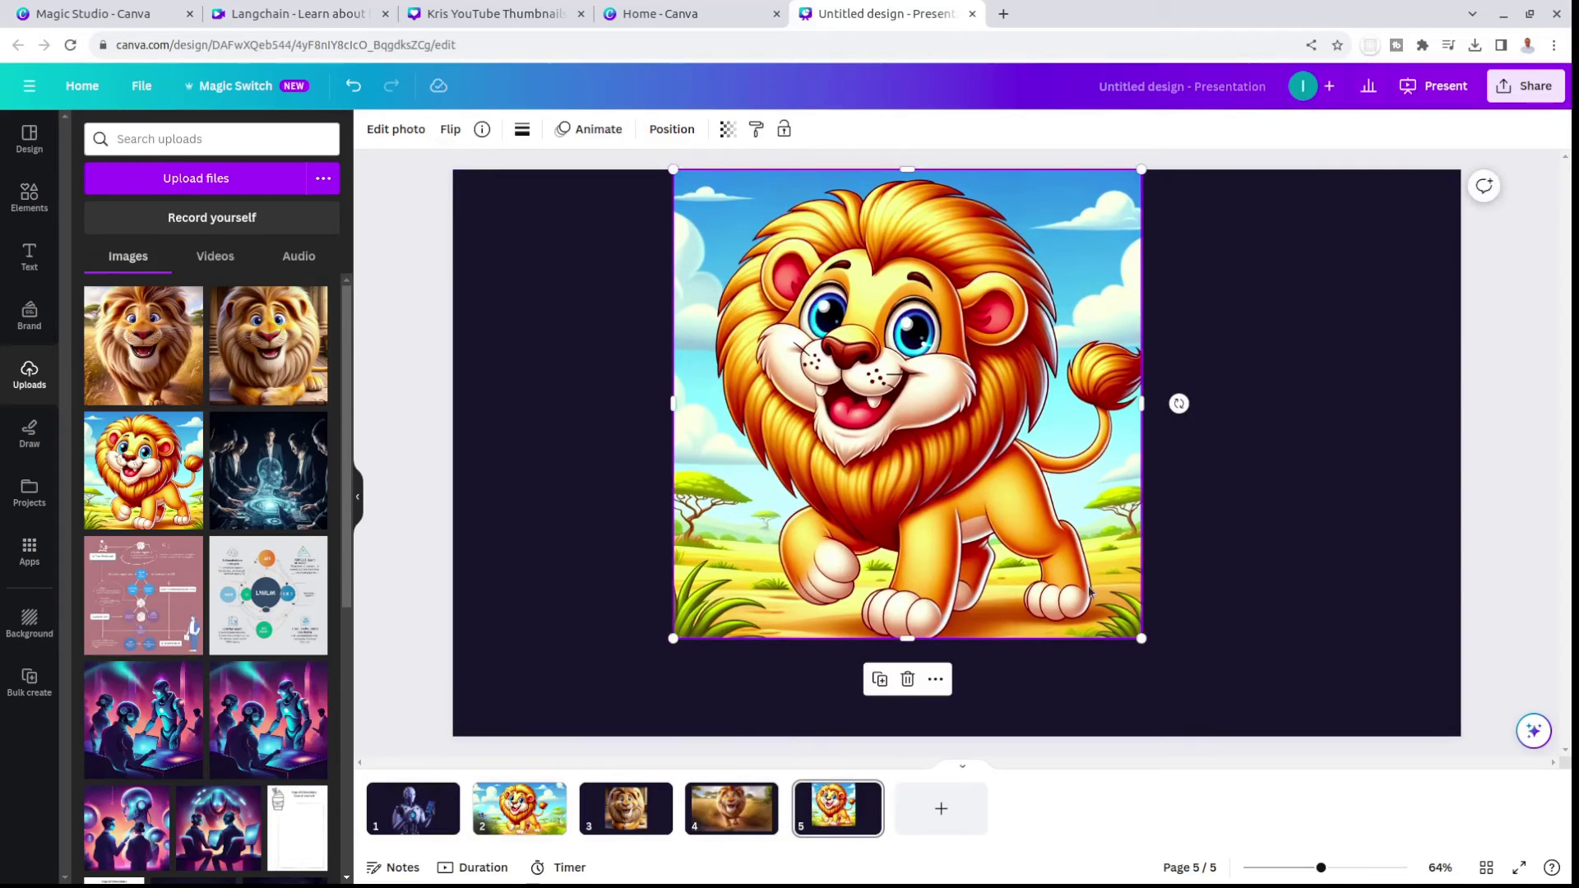
left_click_drag(1137, 637, 1241, 736)
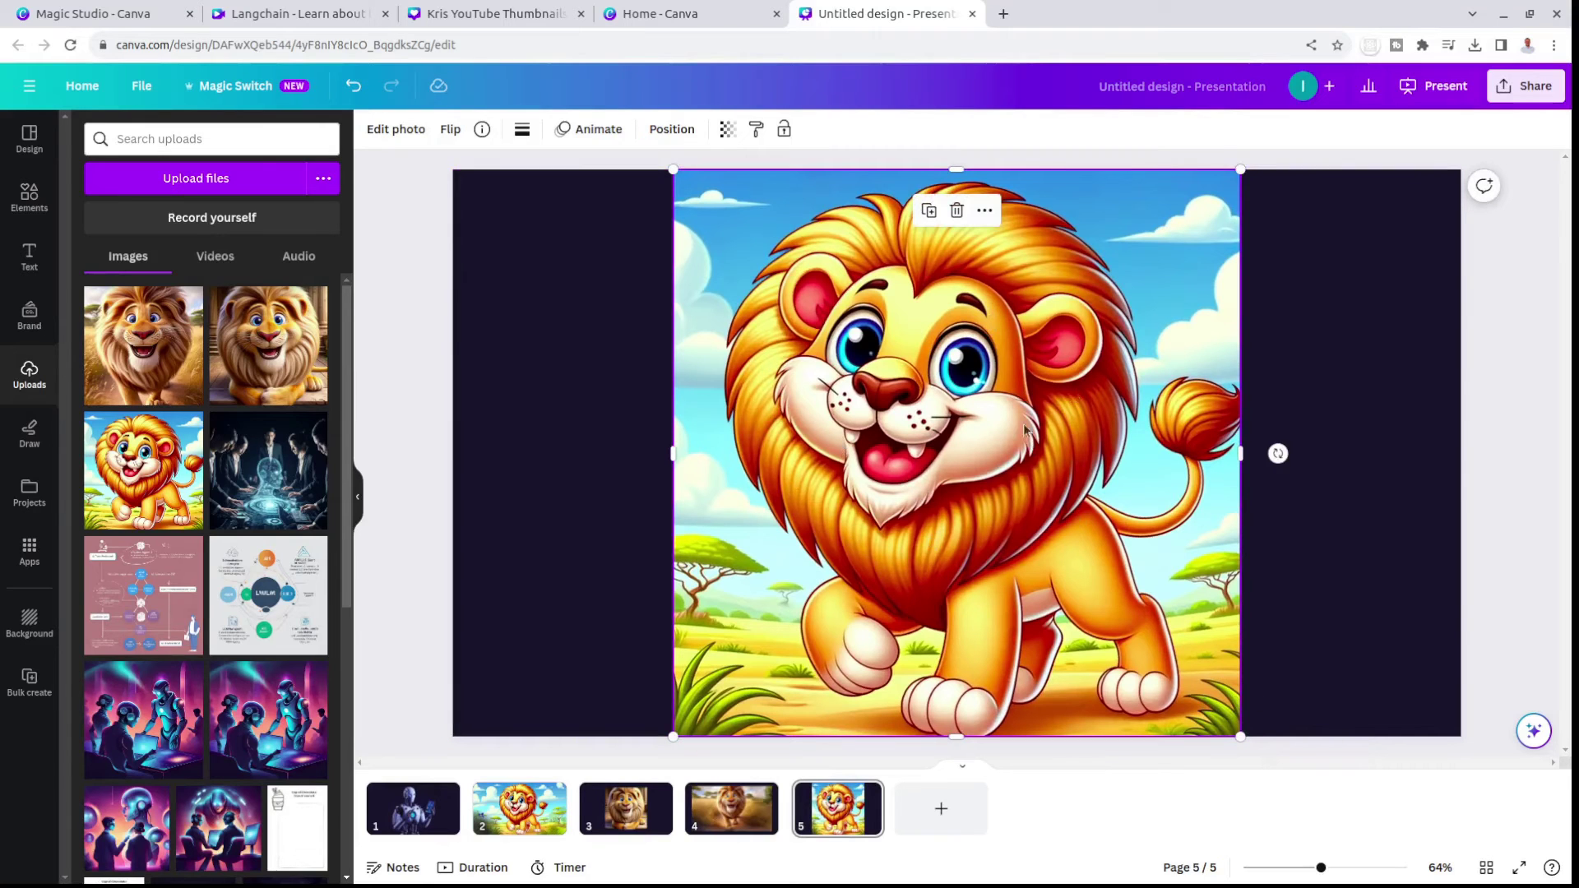
- Run Magic Expand on the lion photo with Whole Page coverage
left_click(396, 130)
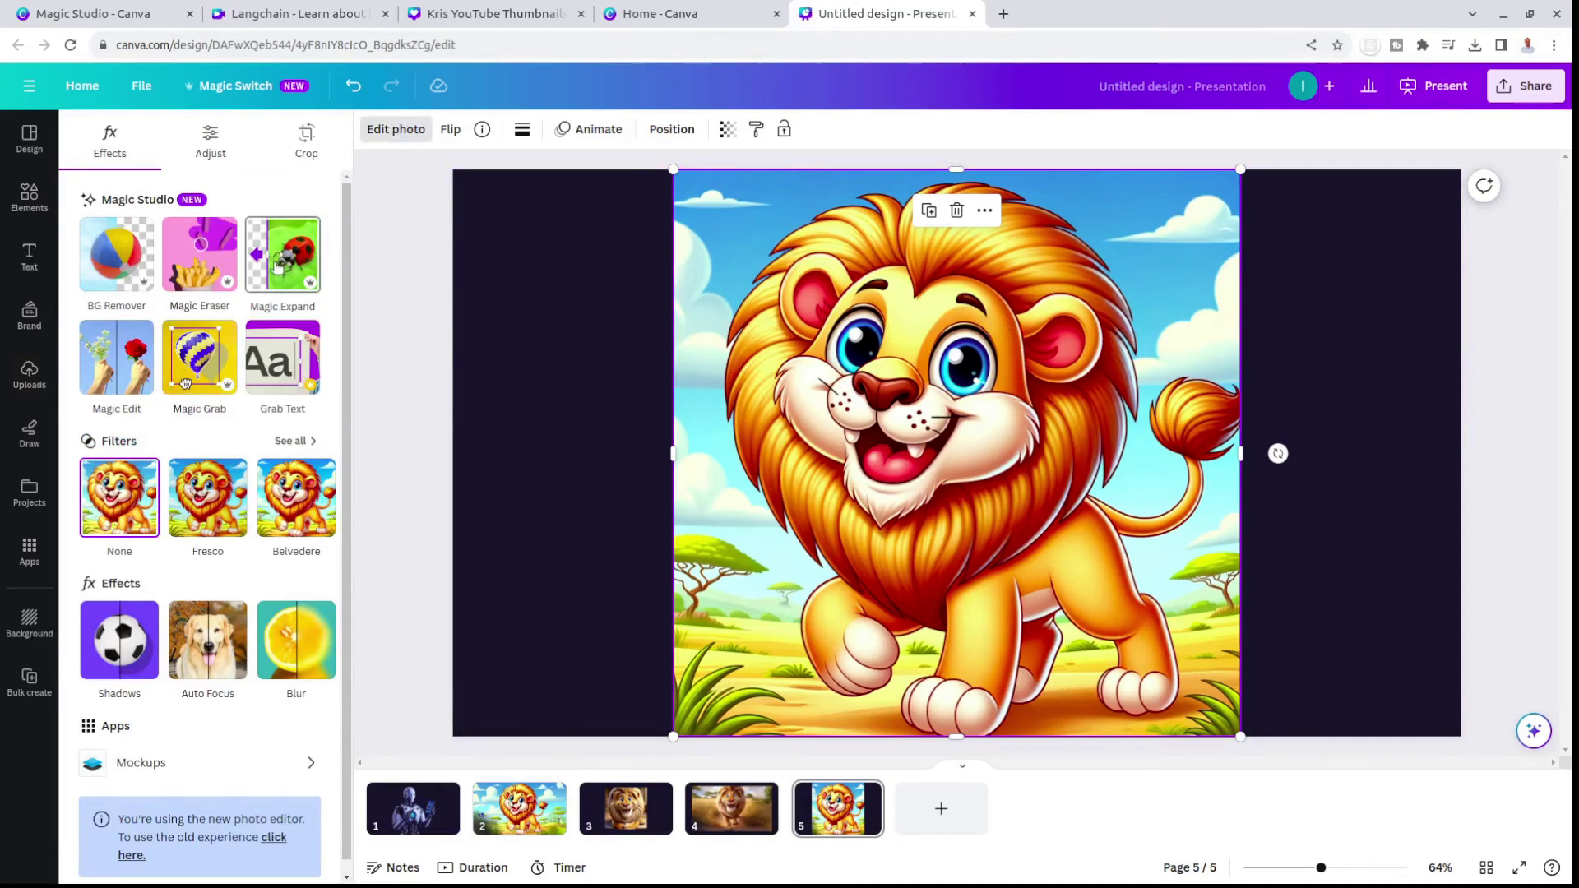
left_click(277, 265)
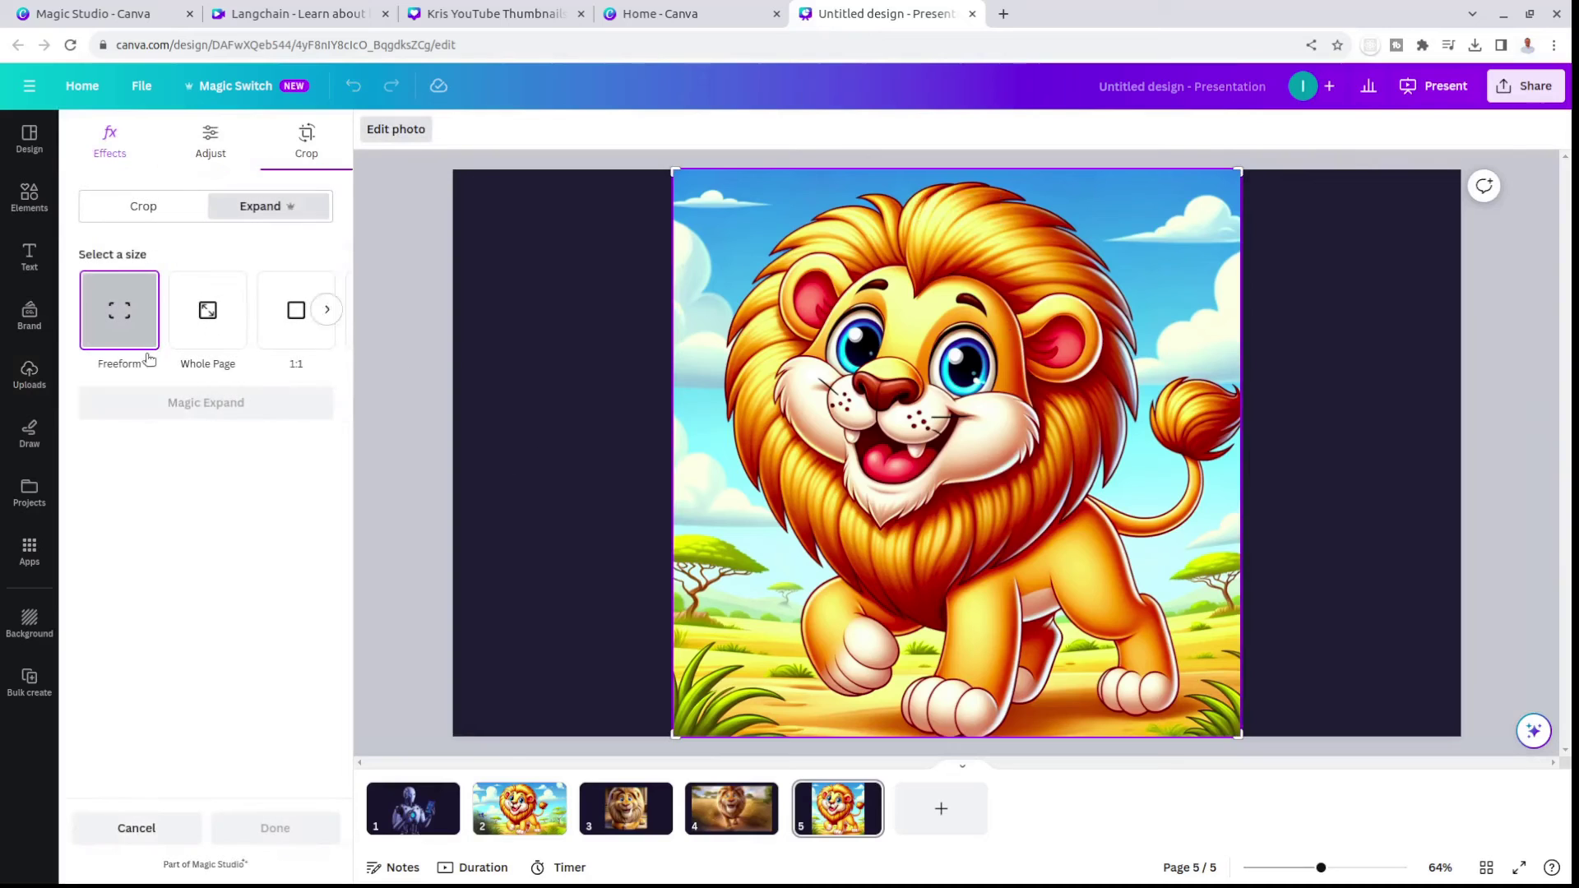
left_click(207, 312)
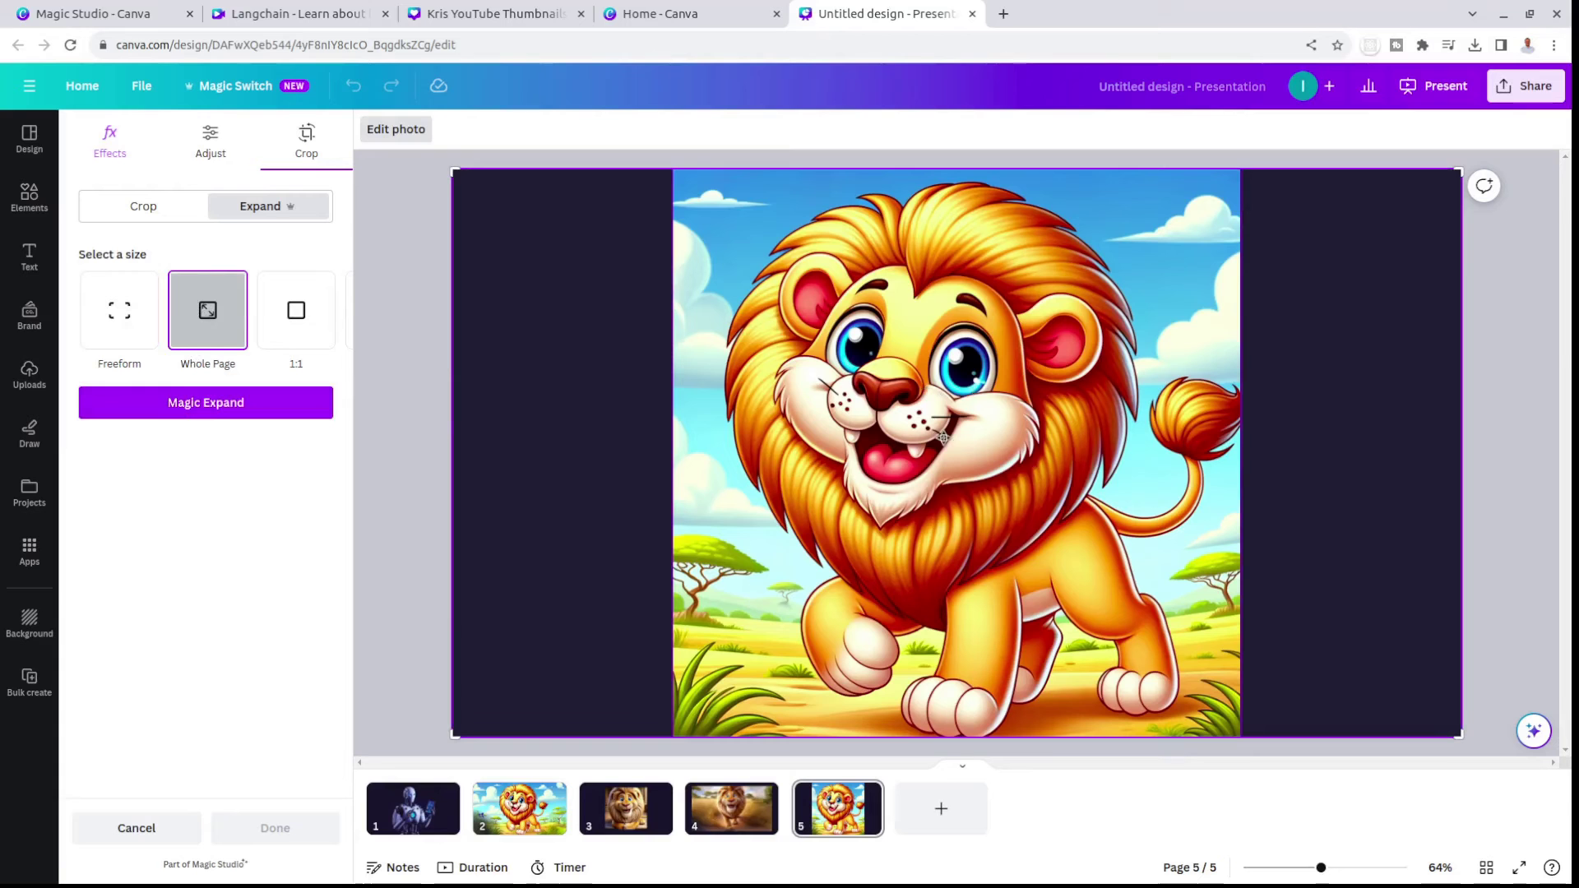
left_click(205, 403)
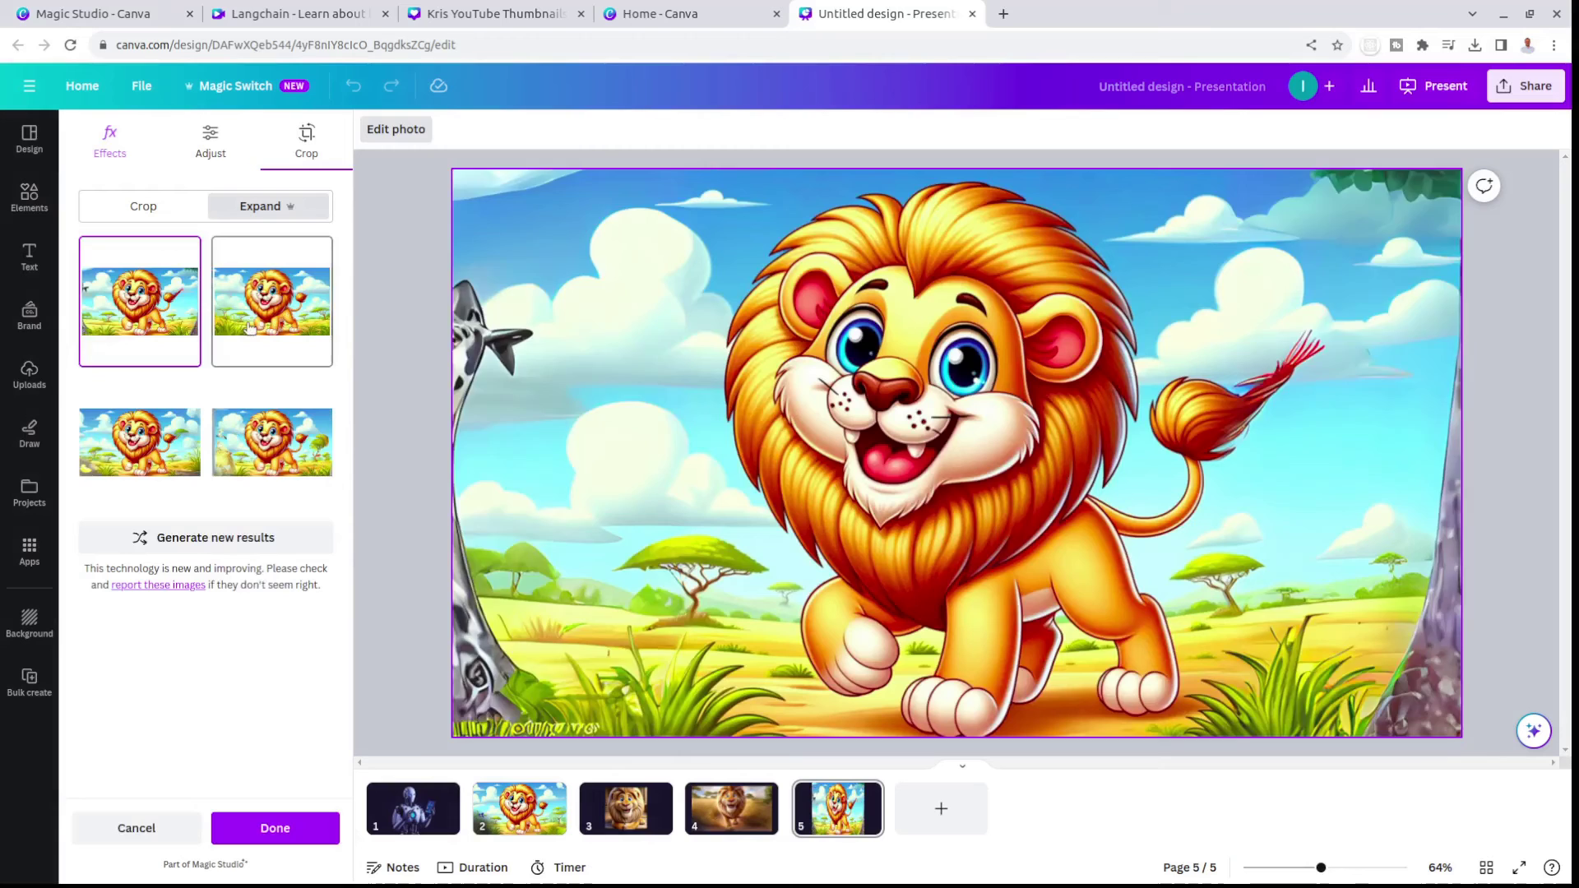
- Compare the expanded results and accept the second one
left_click(270, 323)
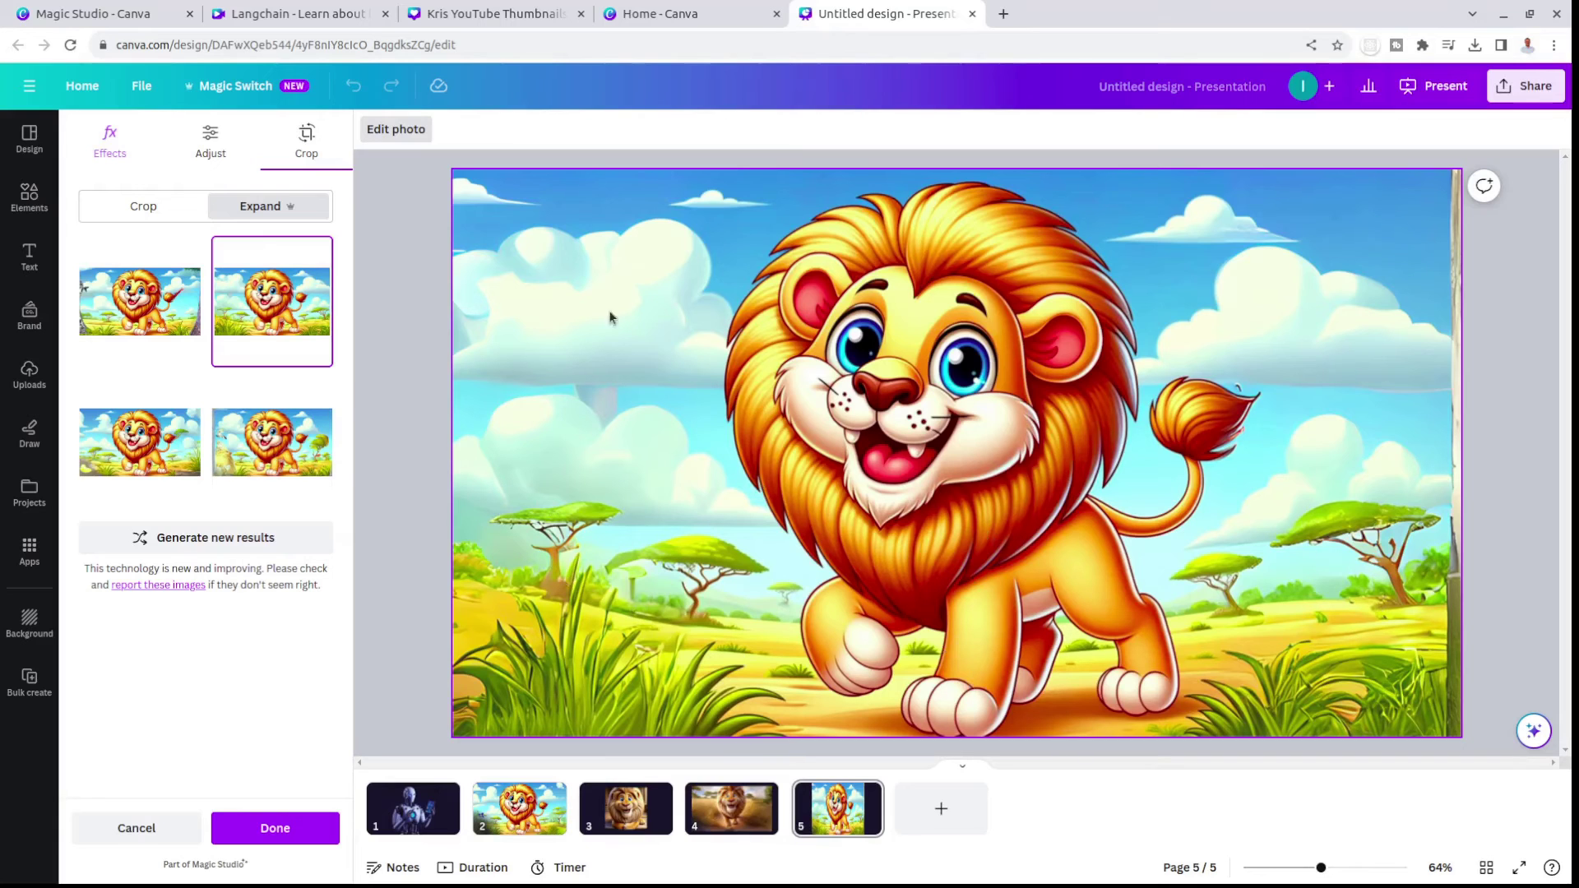
left_click(245, 442)
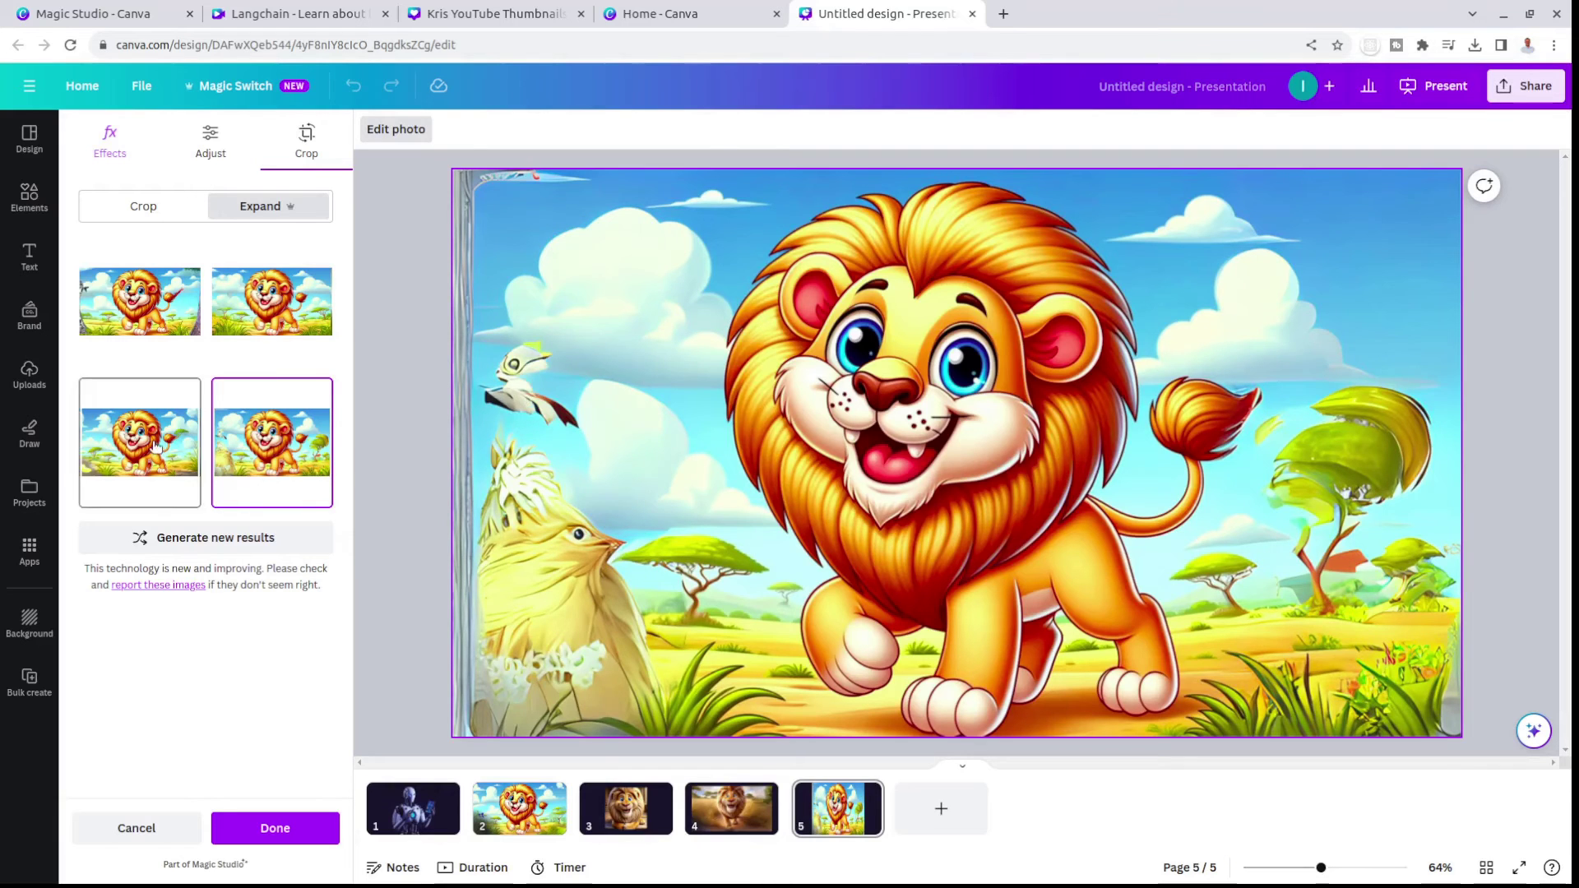
left_click(185, 454)
left_click(282, 338)
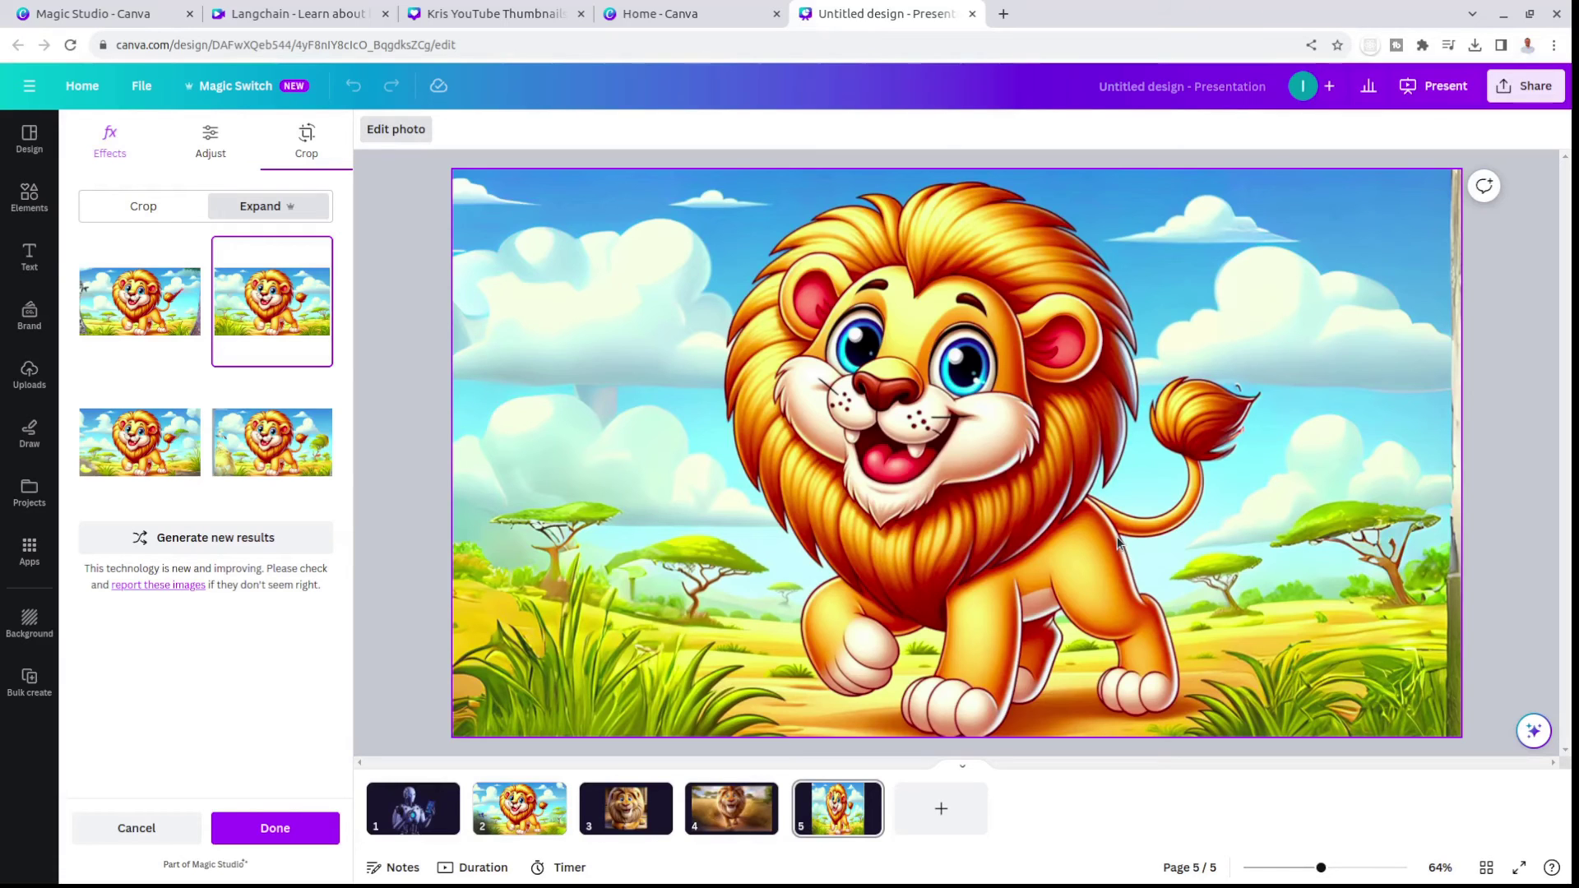
left_click(265, 836)
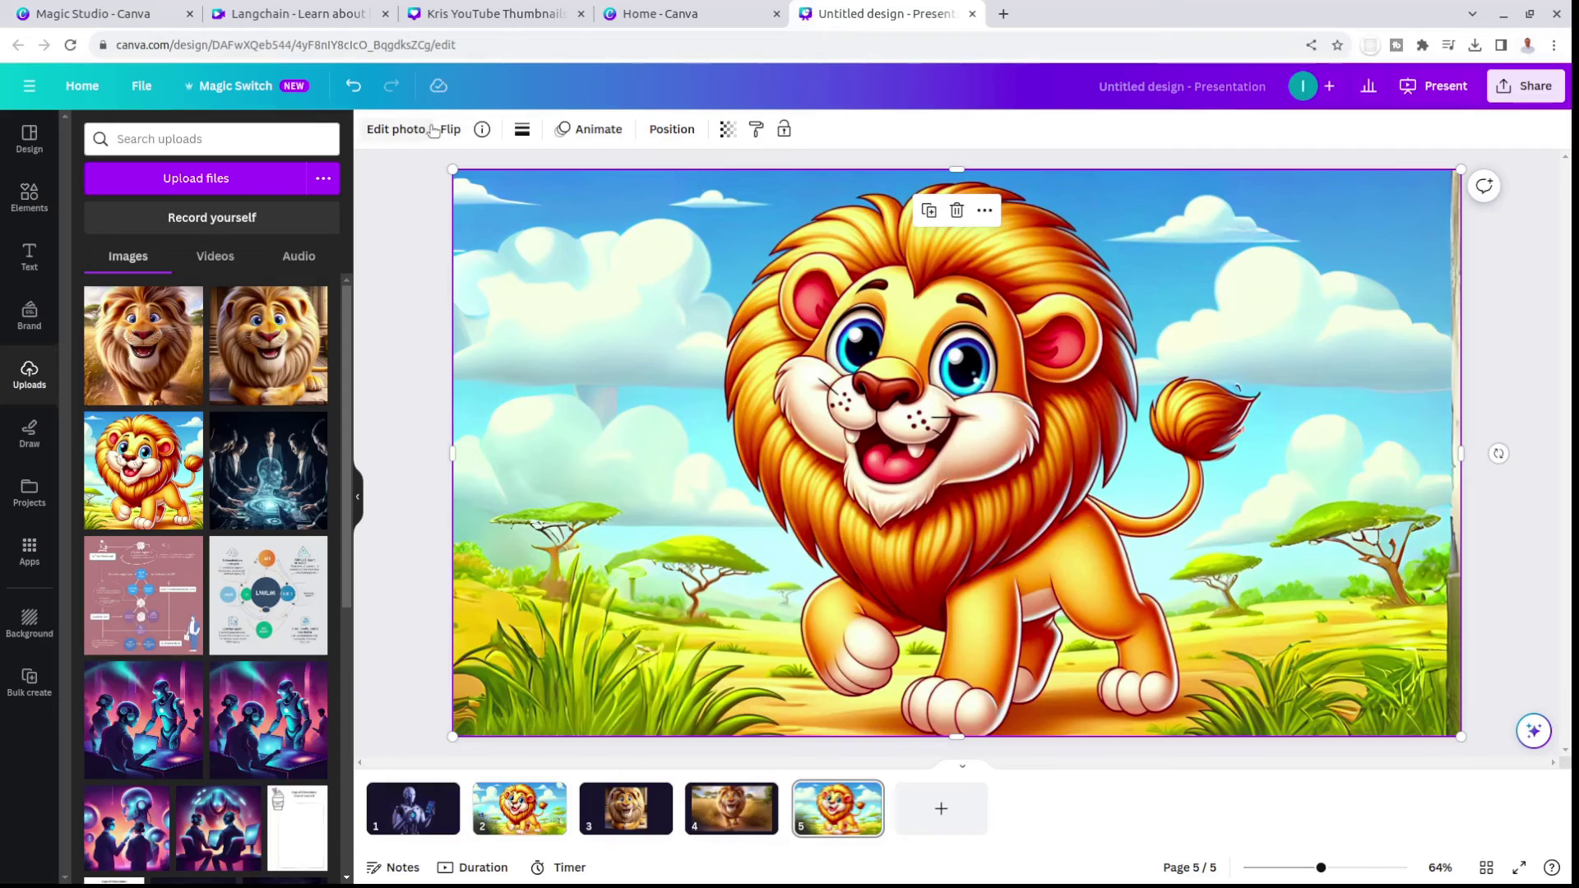
- Magic Grab the cartoon lion, shrink it, and move it low onto the savannah on page 5
left_click(399, 129)
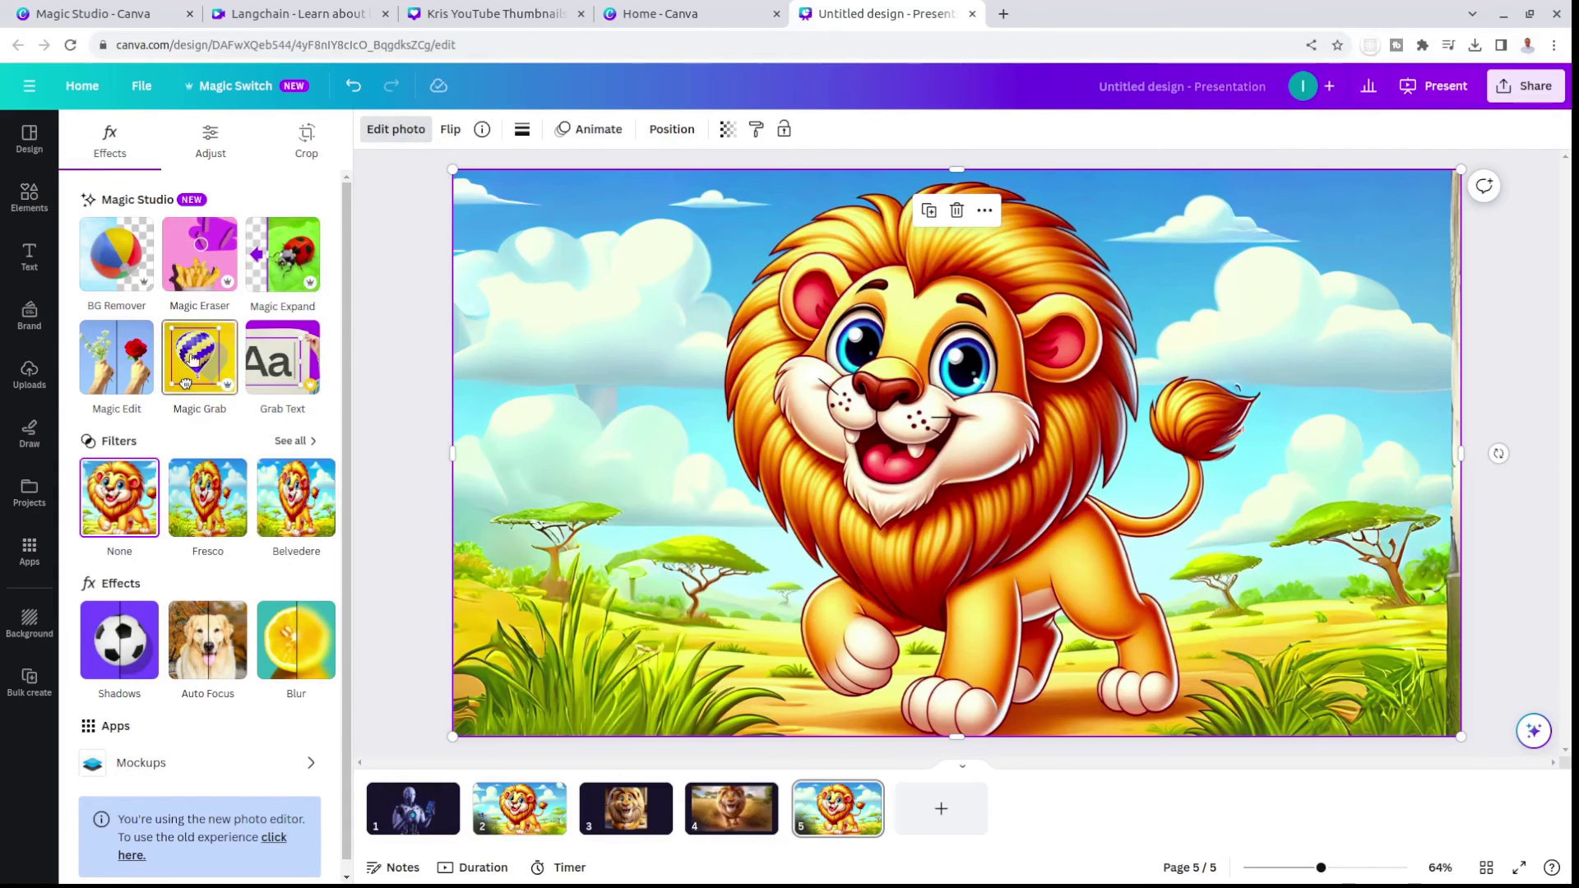
left_click(189, 388)
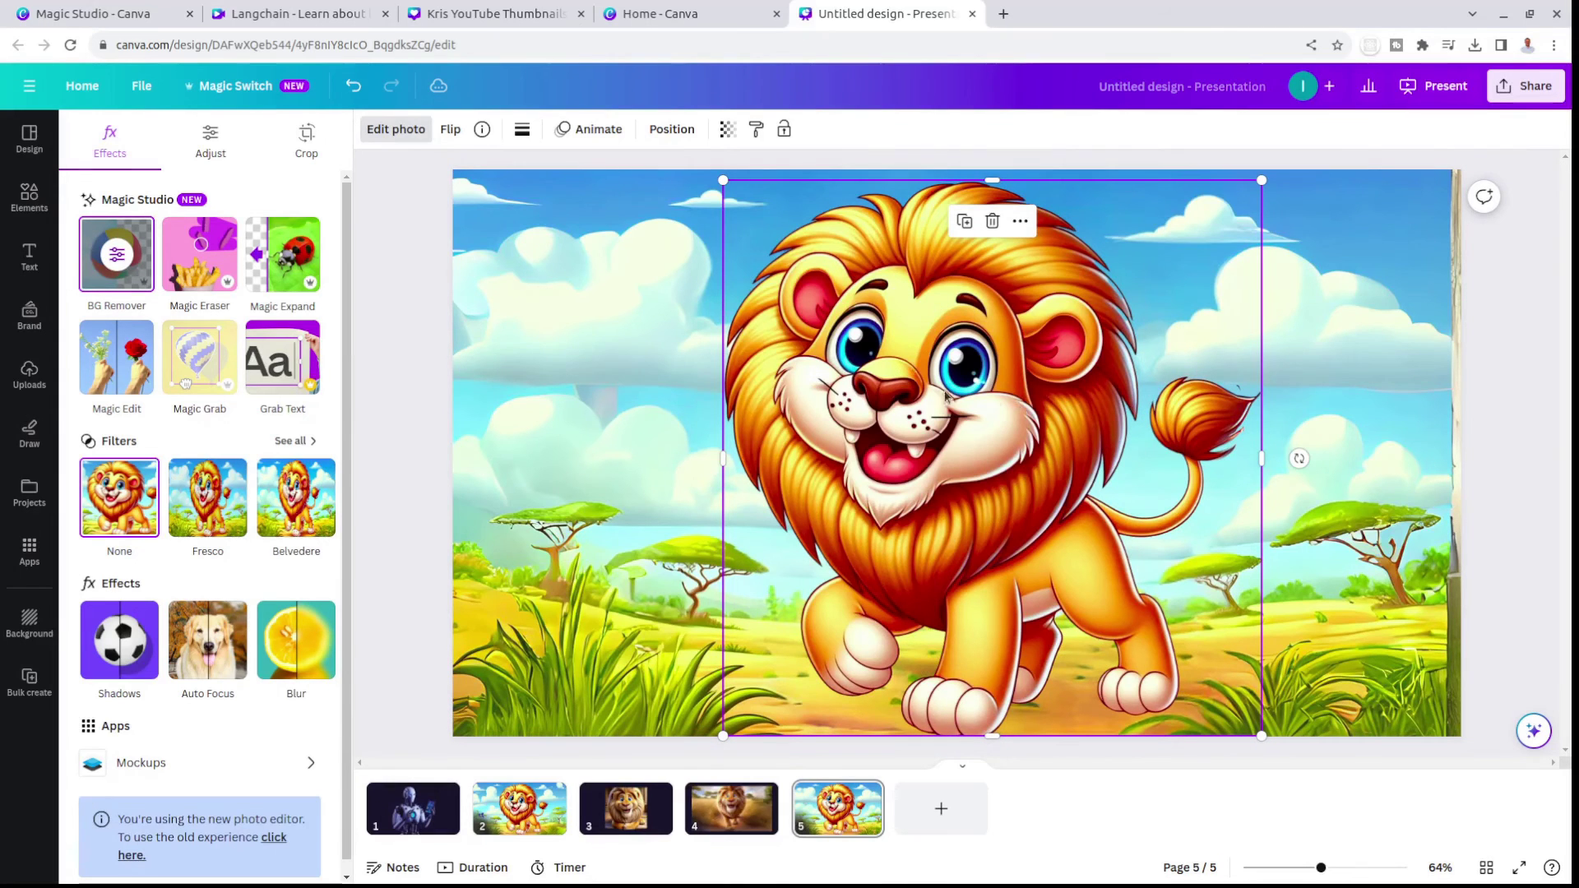
mouse_move(930, 451)
left_mouse_down()
mouse_move(824, 434)
mouse_move(940, 442)
mouse_move(912, 443)
left_mouse_up()
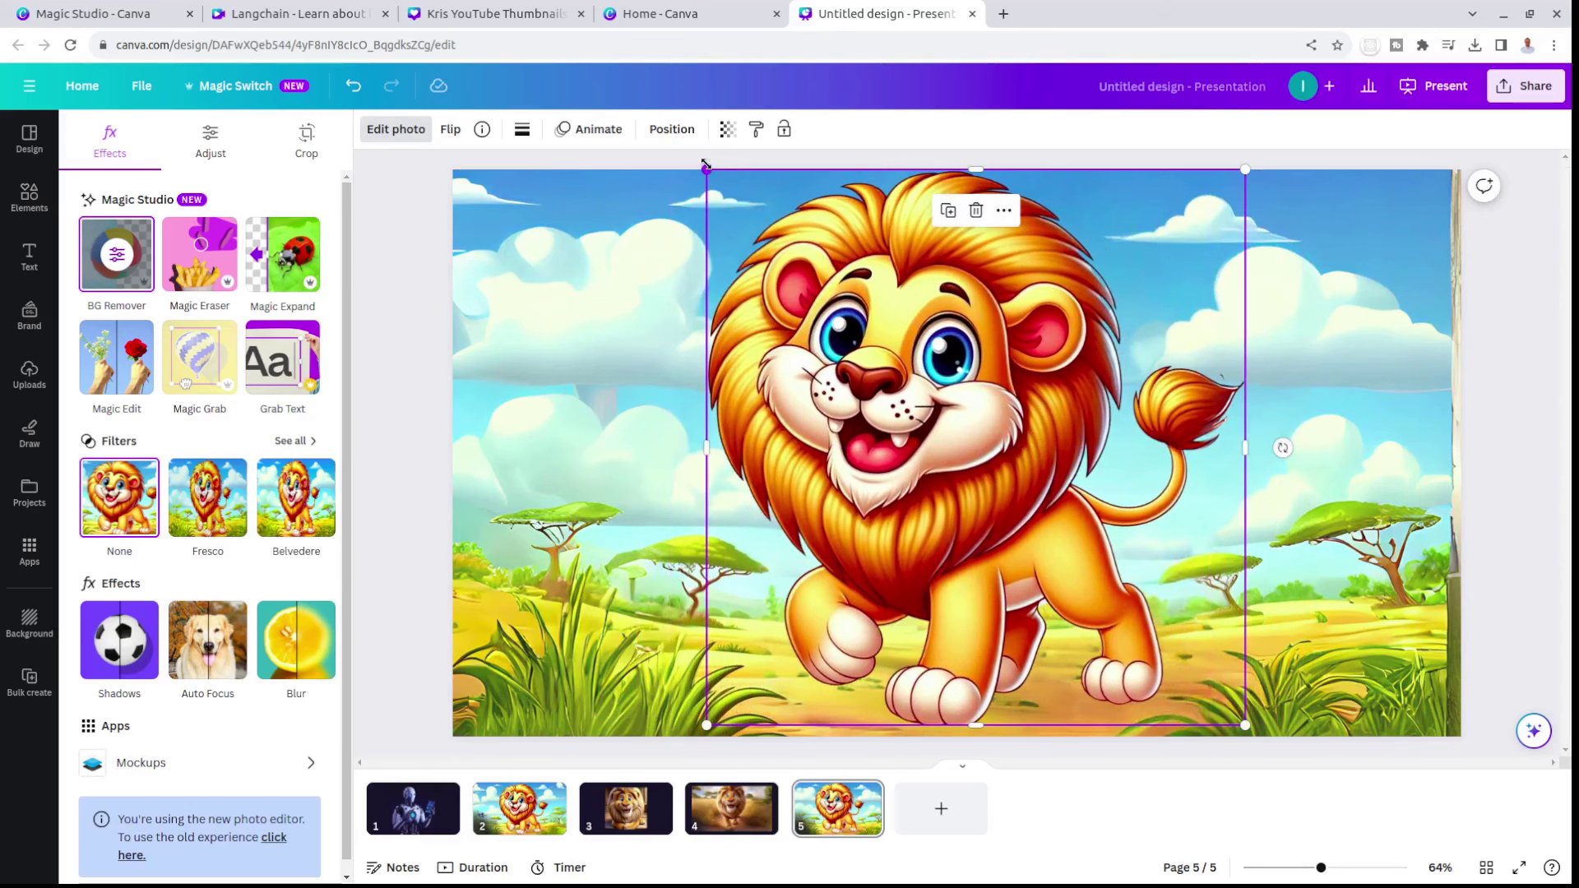
left_click_drag(708, 171, 913, 381)
left_click_drag(1032, 525, 1007, 551)
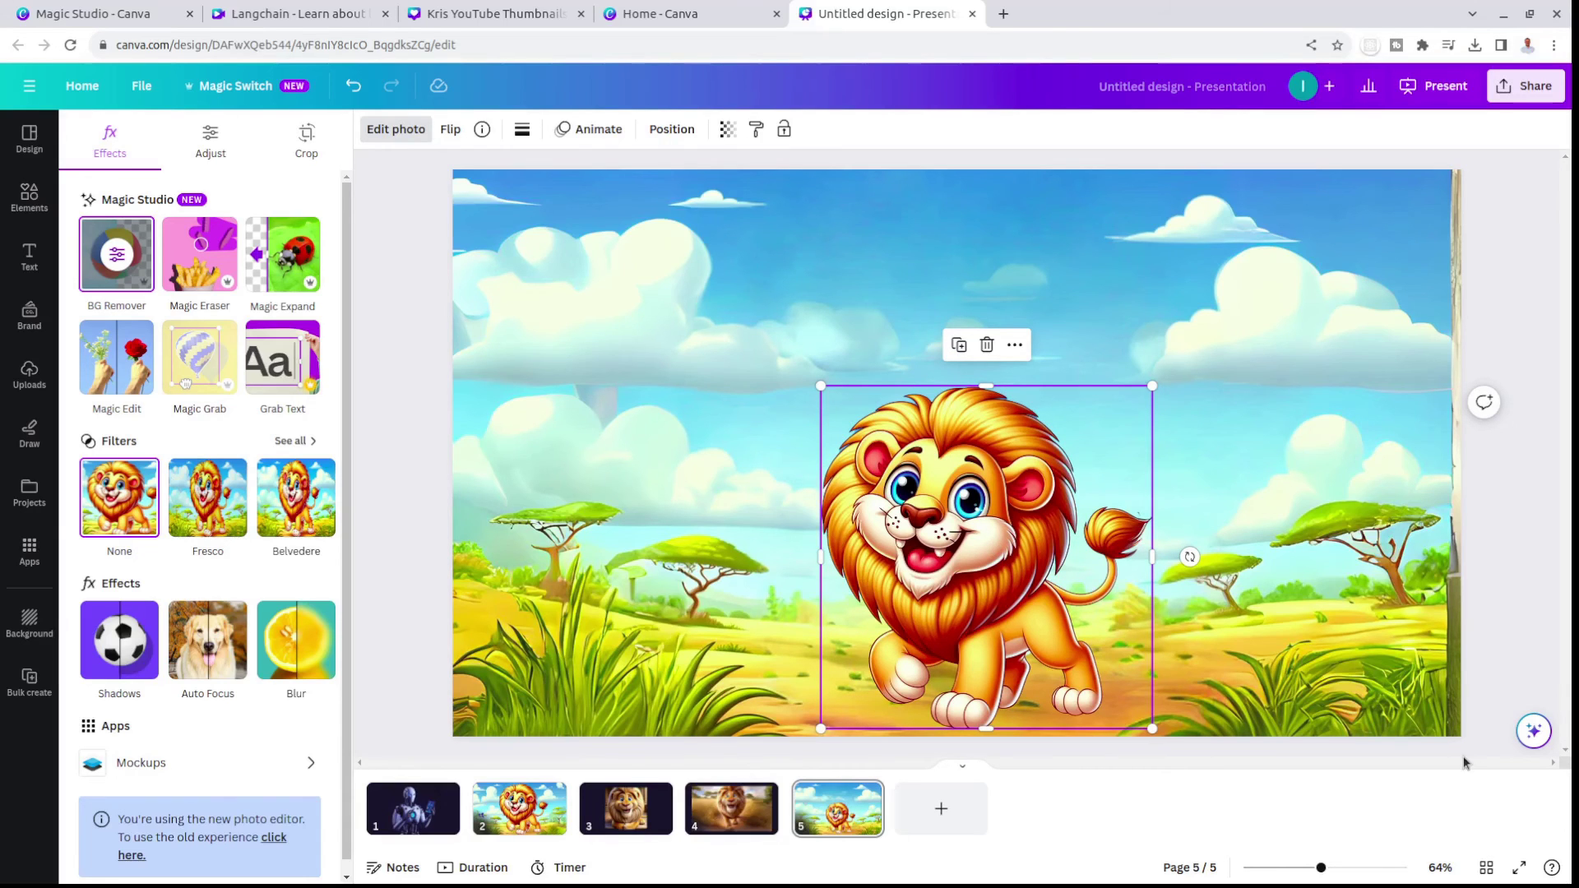
- Close the full-size image viewer in the Lion Images for User chat to reveal the four cartoon lions
key("alt+Tab")
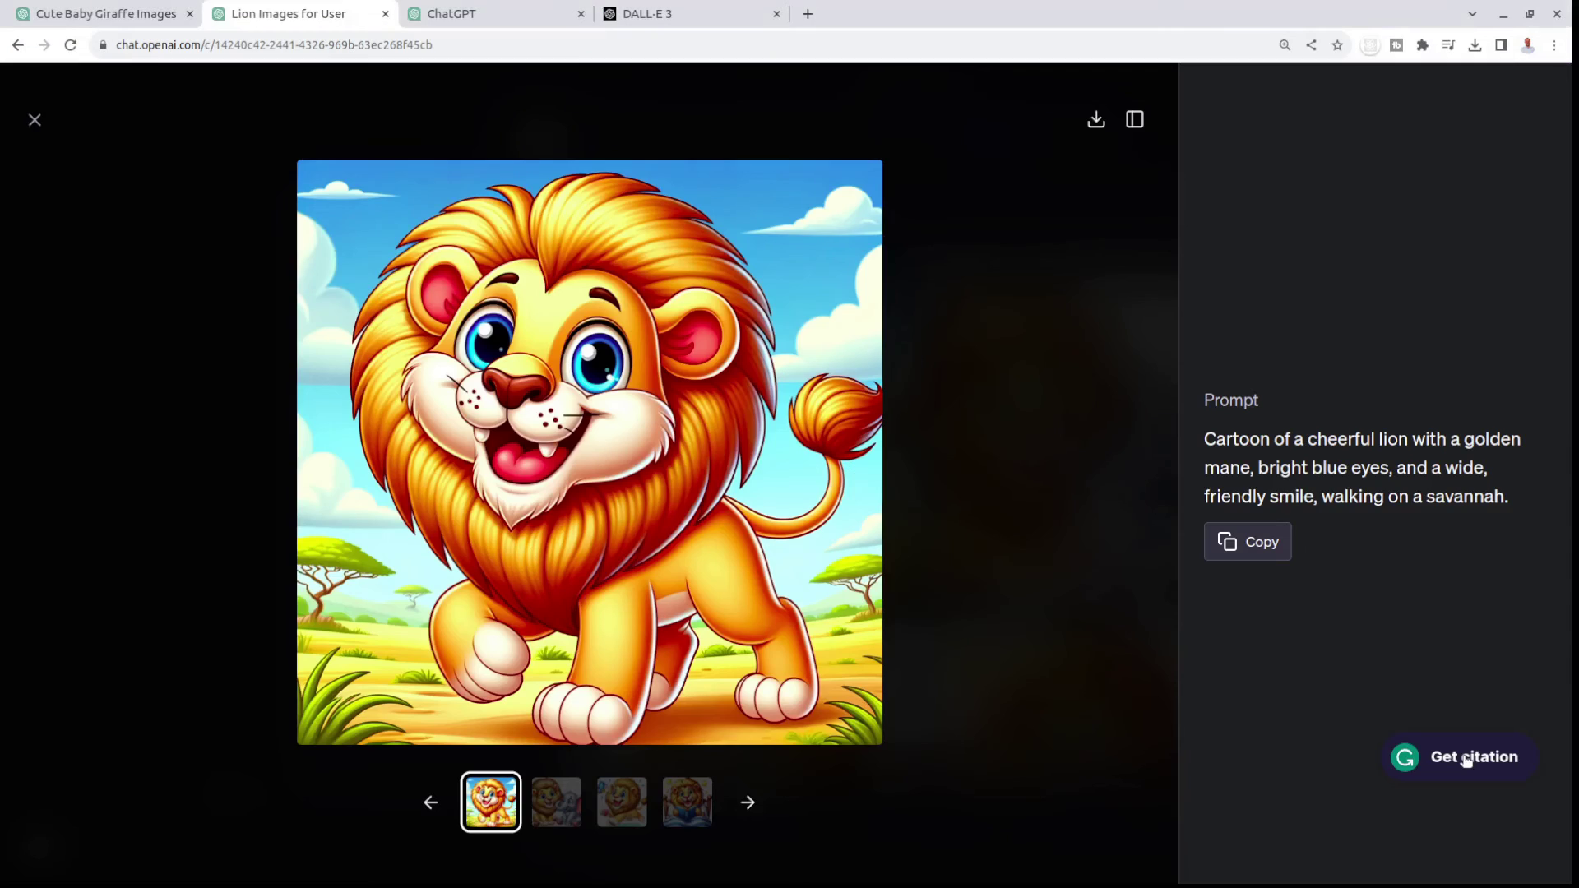
left_click(1109, 660)
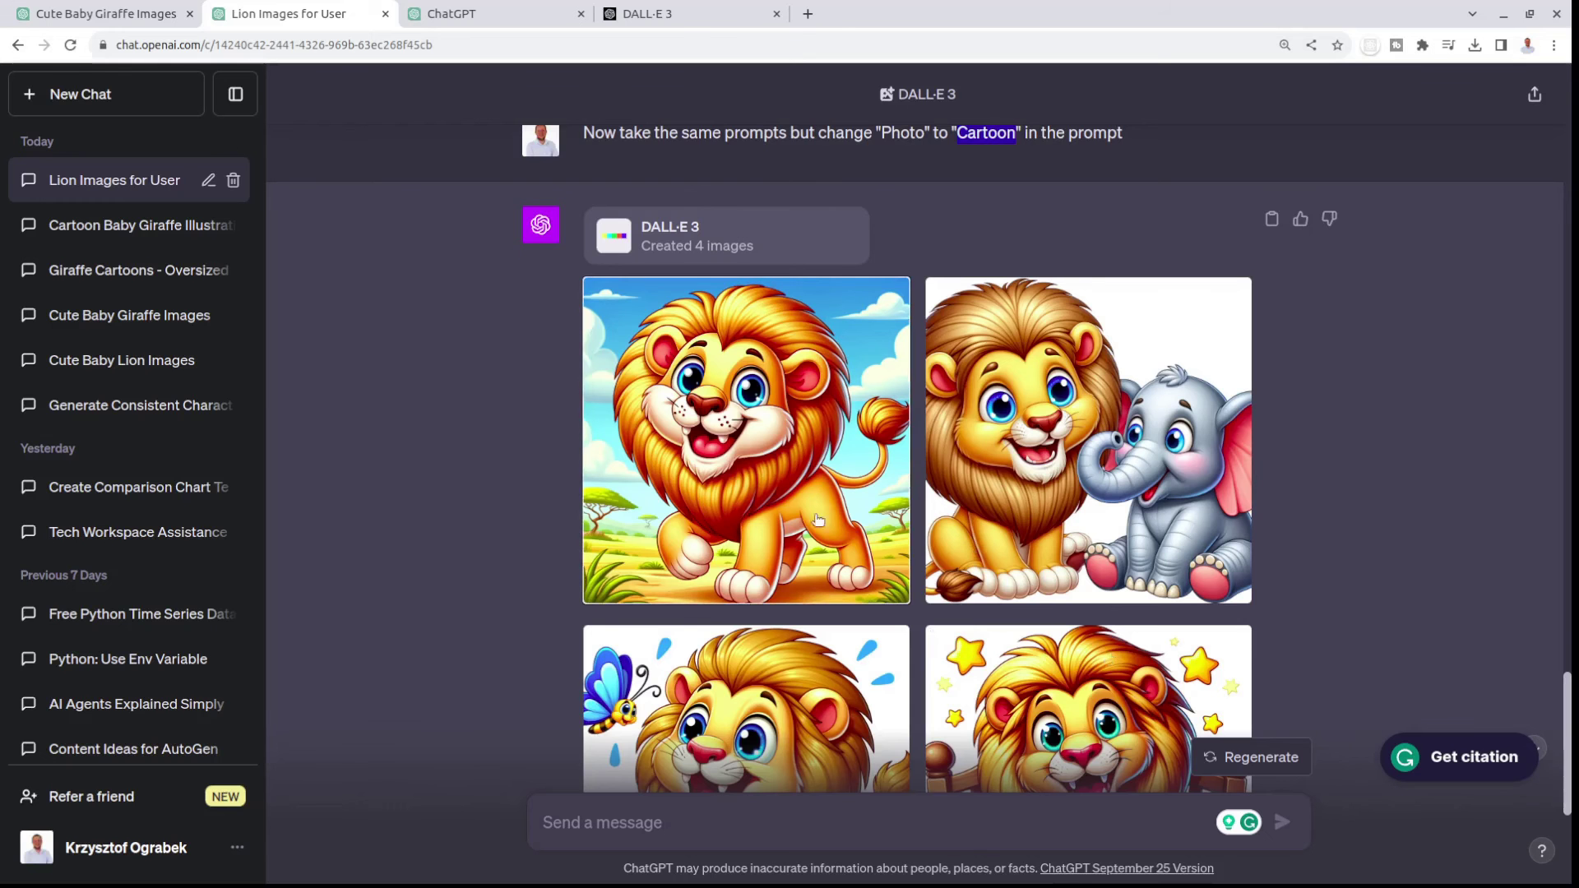